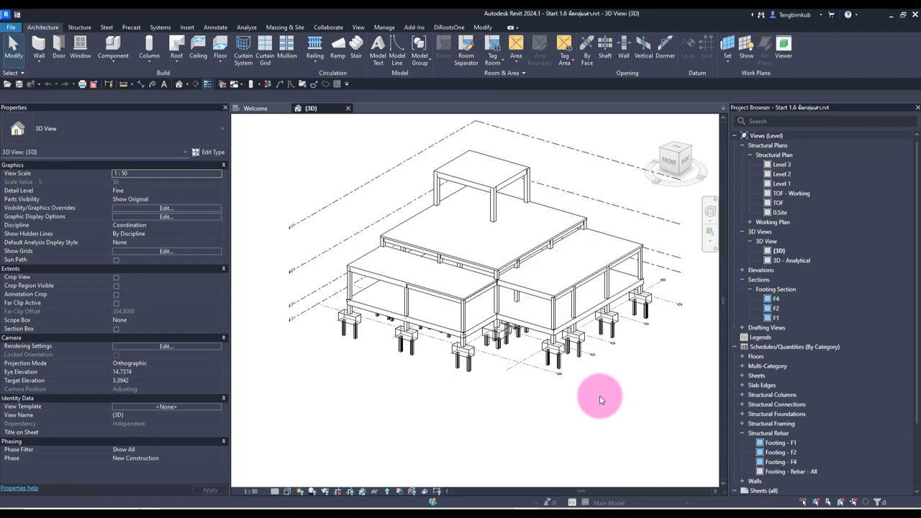
Step: Set the Floors surface transparency to 70% in the 3D view's visibility overrides
scroll(603, 397, up, 1)
mouse_move(619, 391)
middle_down()
mouse_move(609, 397)
mouse_move(599, 387)
middle_up()
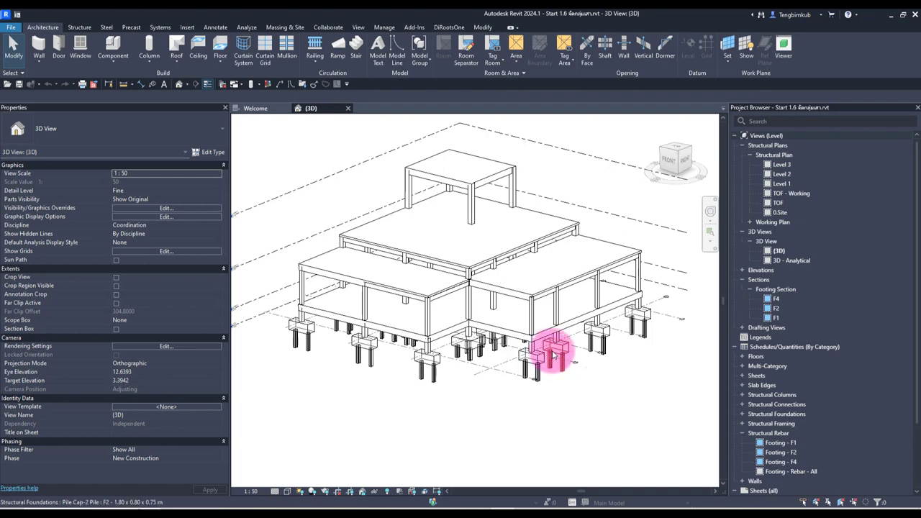
scroll(547, 377, down, 2)
mouse_move(571, 390)
middle_down()
mouse_move(613, 387)
mouse_move(584, 382)
middle_up()
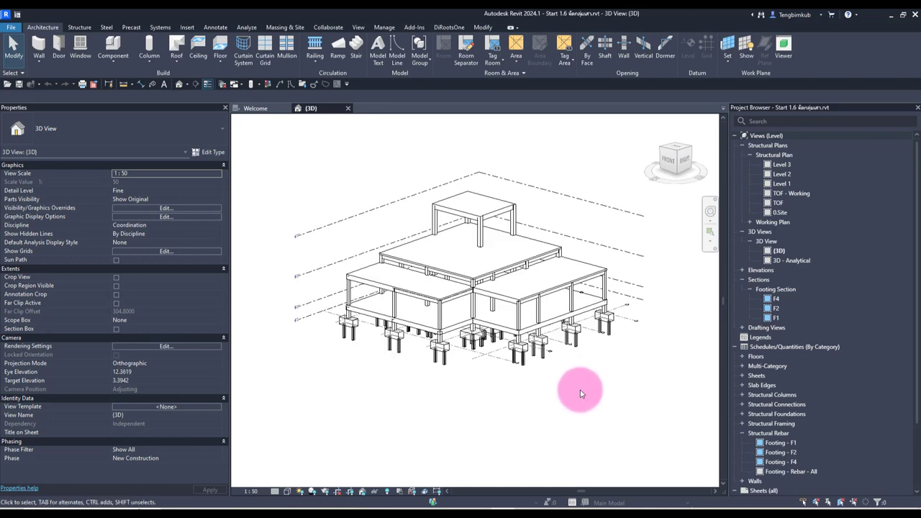
key(v)
key(g)
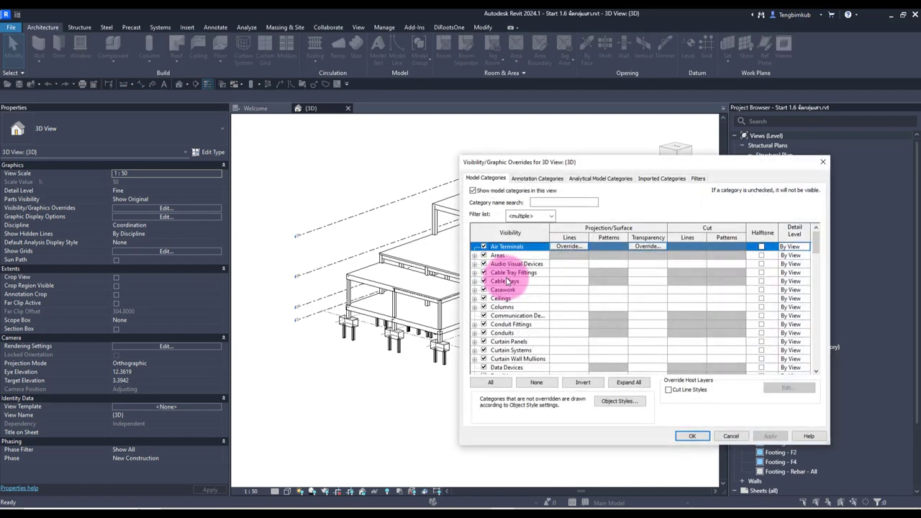
scroll(504, 317, down, 2)
click(515, 342)
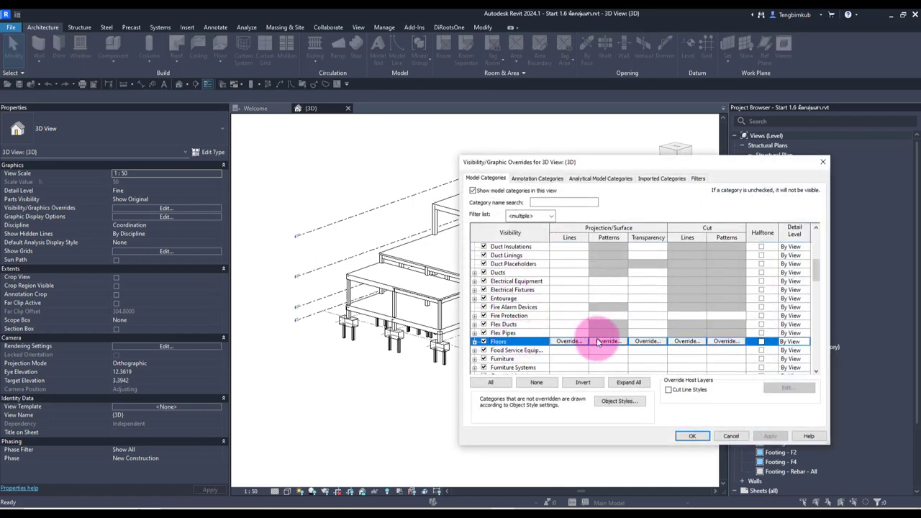
click(645, 344)
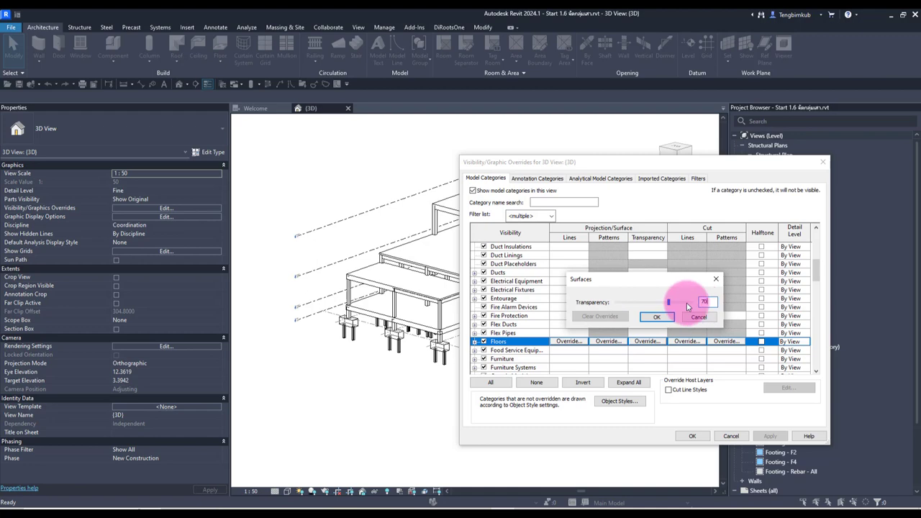
click(656, 316)
click(685, 426)
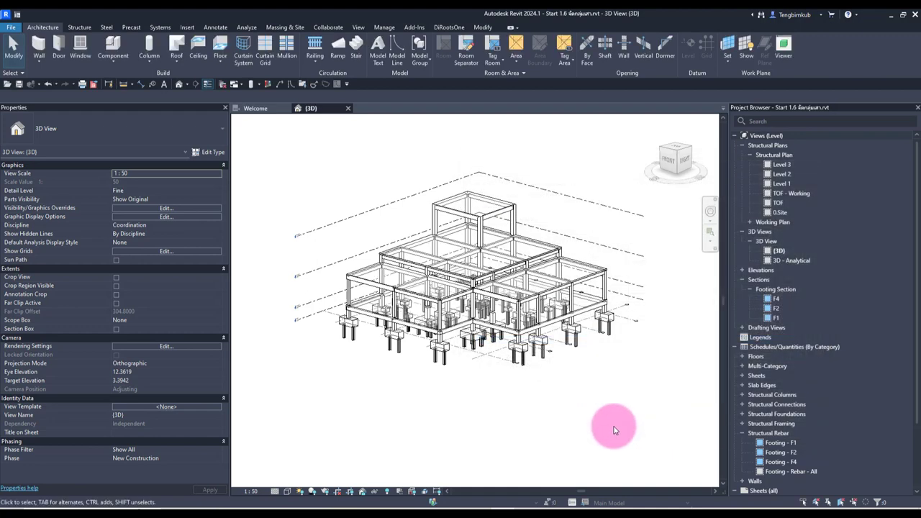
Step: Hide the Structural Rebar category in the 3D view
mouse_move(607, 382)
shift+middle_down()
mouse_move(607, 405)
mouse_move(616, 391)
mouse_move(599, 404)
shift+middle_up()
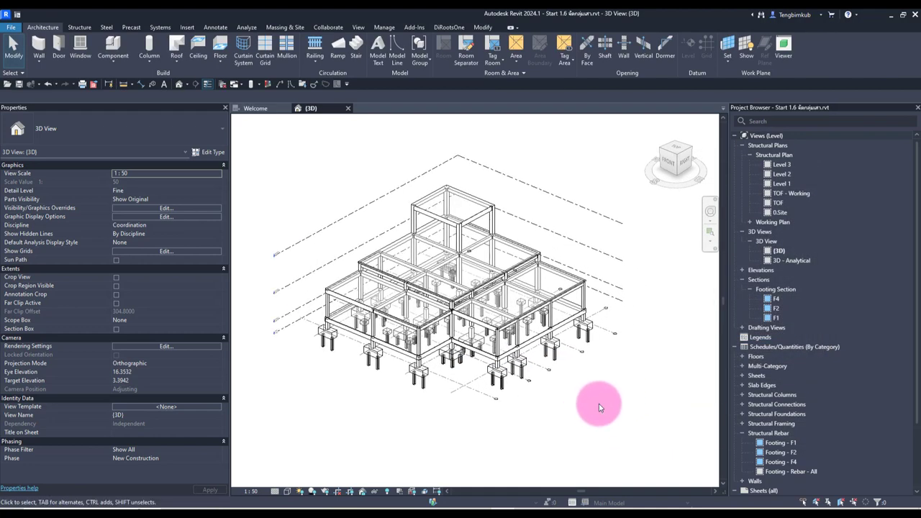
key(v)
key(g)
scroll(504, 303, down, 5)
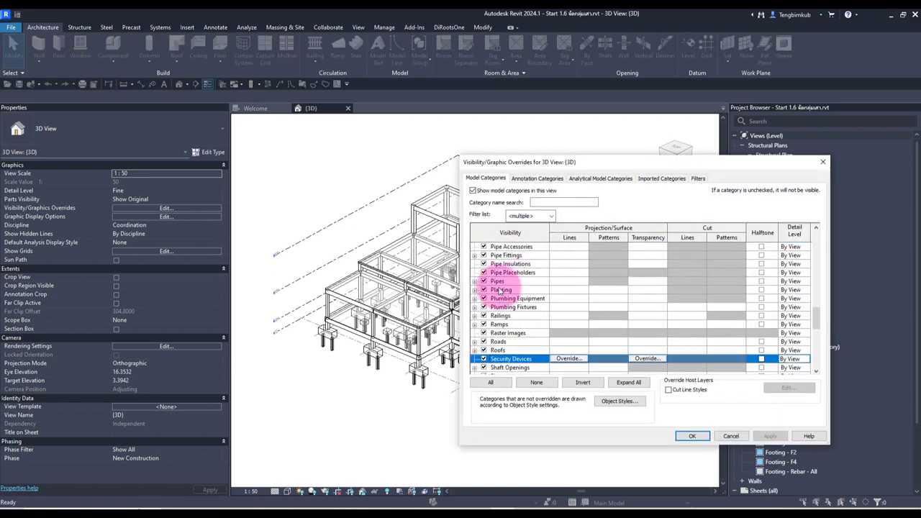
scroll(504, 309, down, 3)
scroll(502, 320, down, 2)
scroll(502, 324, down, 1)
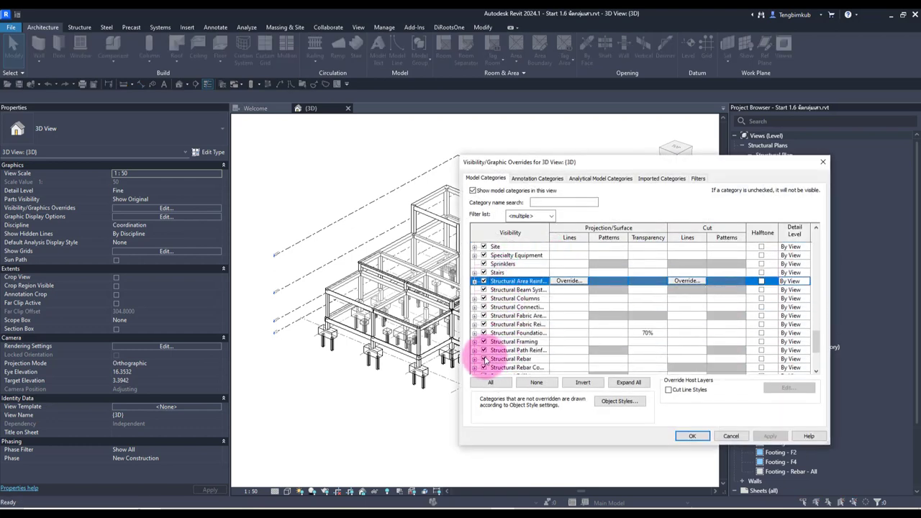
click(483, 358)
click(769, 437)
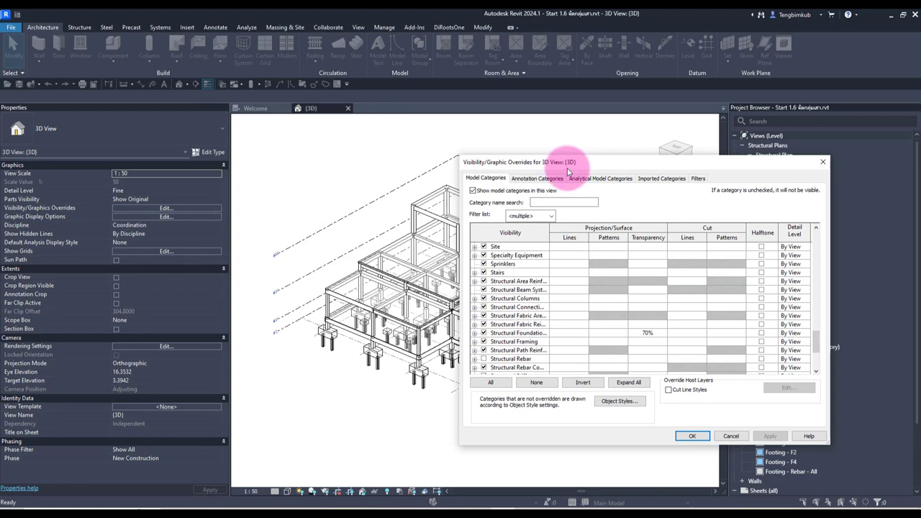
Step: Give Structural Framing a transparent surface override and apply the changes
drag(569, 171, 530, 134)
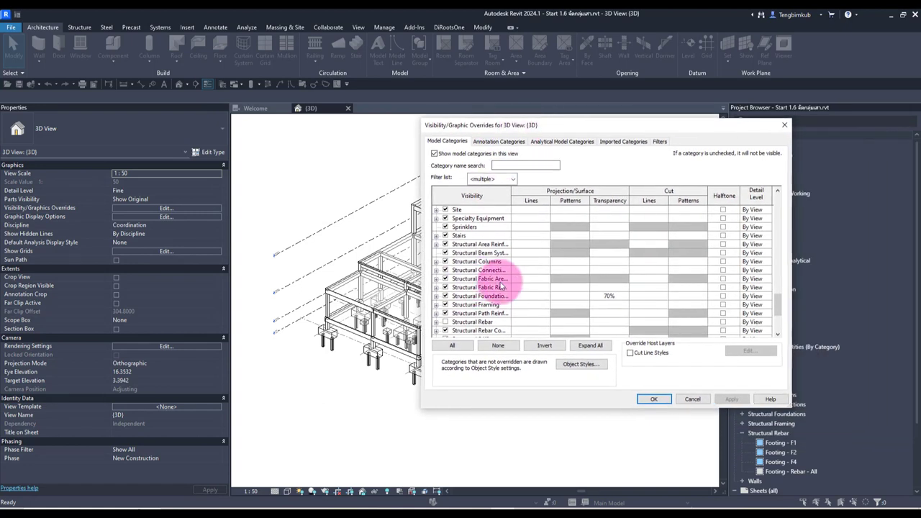
click(502, 295)
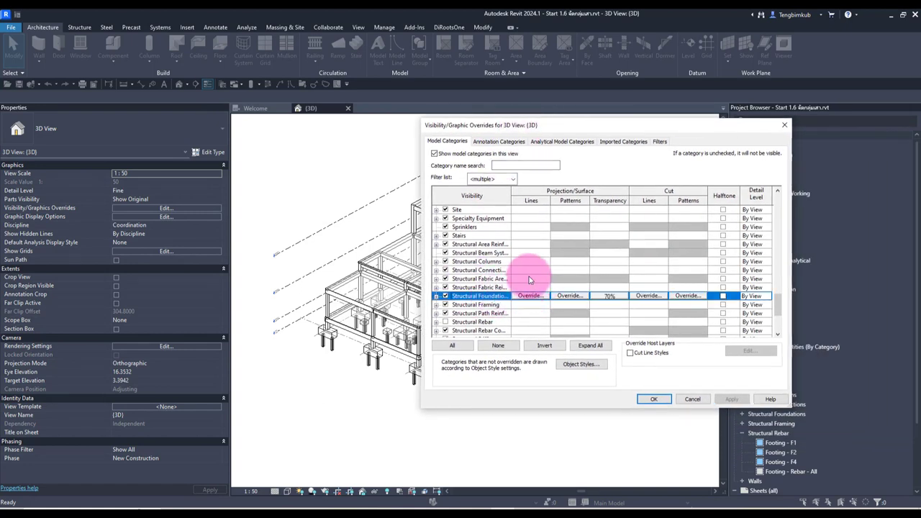
click(486, 305)
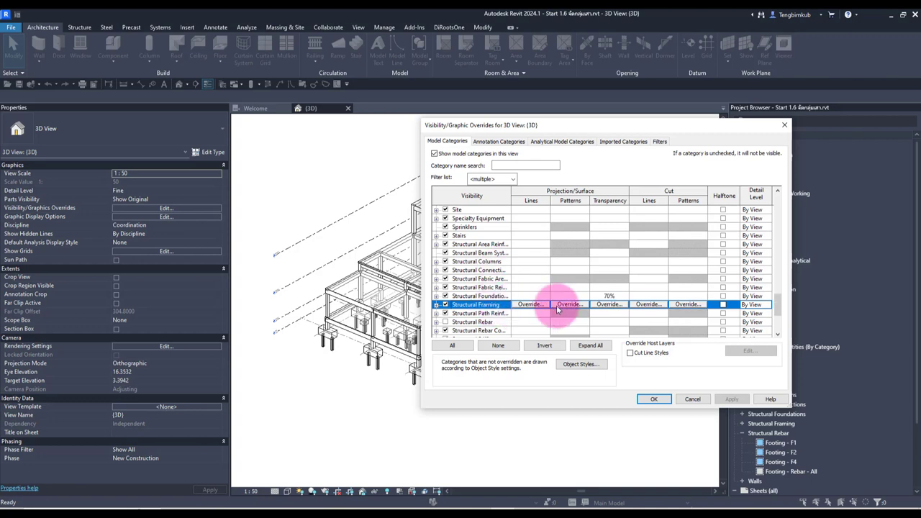
click(609, 305)
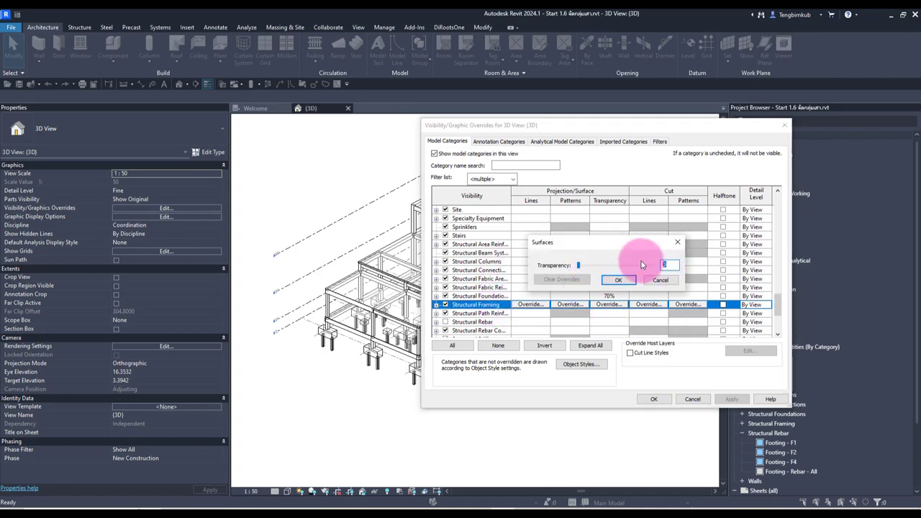
click(618, 280)
click(653, 399)
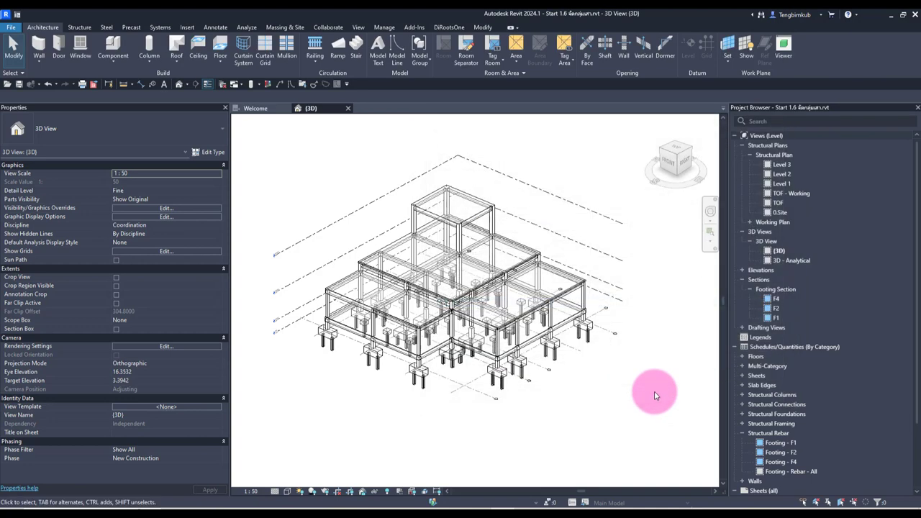
mouse_move(607, 371)
shift+middle_down()
mouse_move(595, 370)
mouse_move(627, 339)
mouse_move(622, 365)
mouse_move(654, 343)
mouse_move(627, 376)
mouse_move(611, 376)
mouse_move(641, 399)
shift+middle_up()
scroll(306, 339, up, 2)
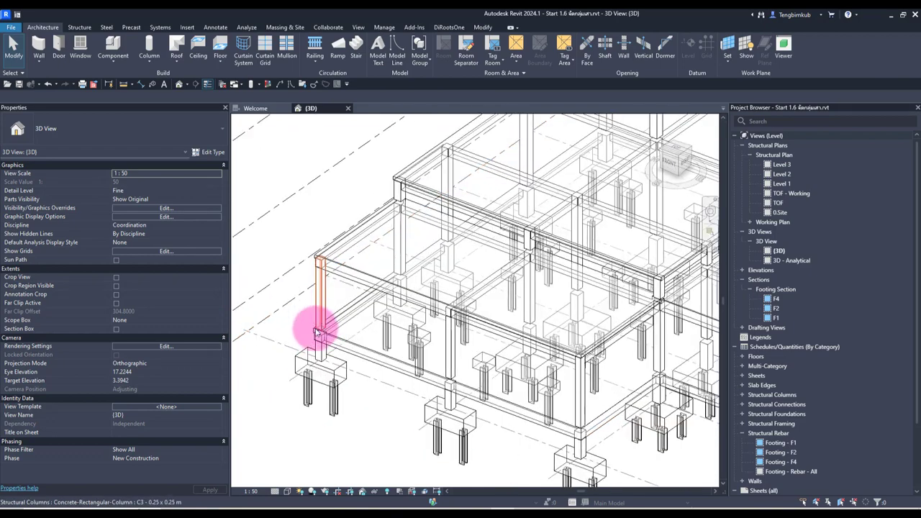
scroll(324, 360, up, 2)
scroll(382, 317, down, 1)
scroll(380, 313, down, 2)
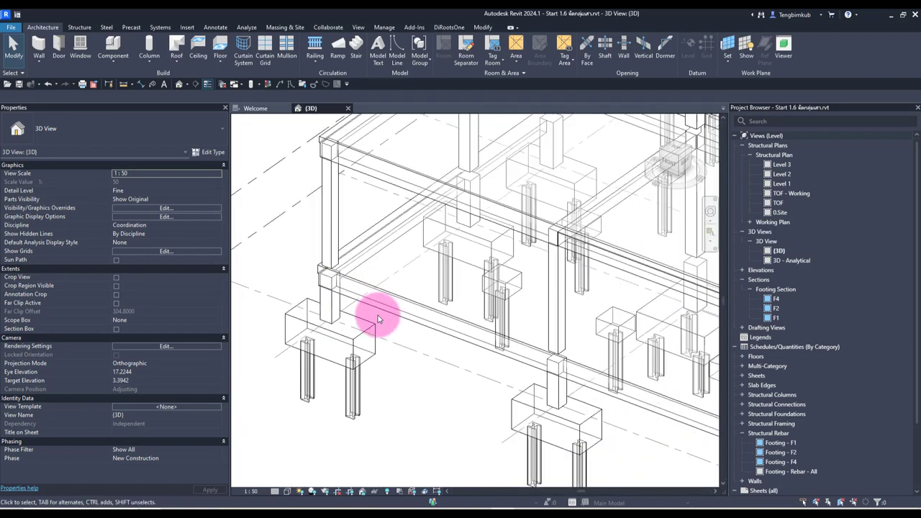
scroll(380, 319, up, 1)
scroll(360, 304, up, 1)
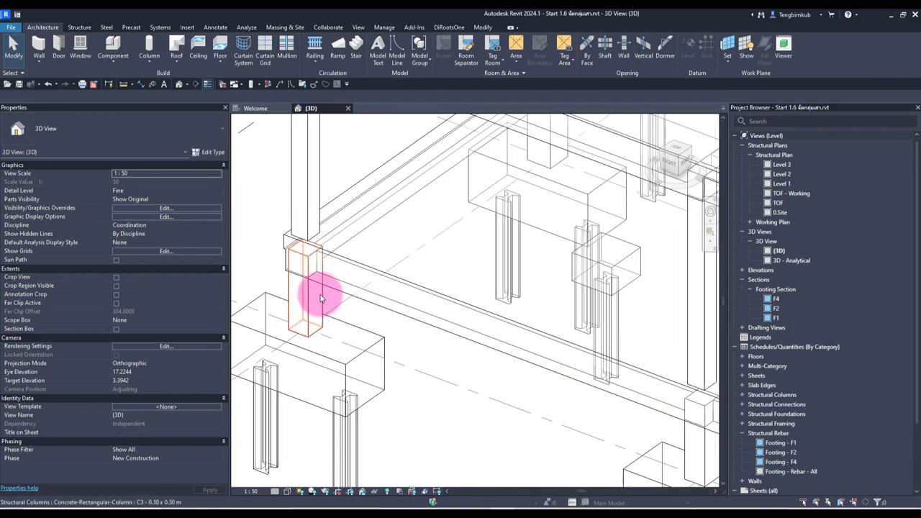
click(321, 298)
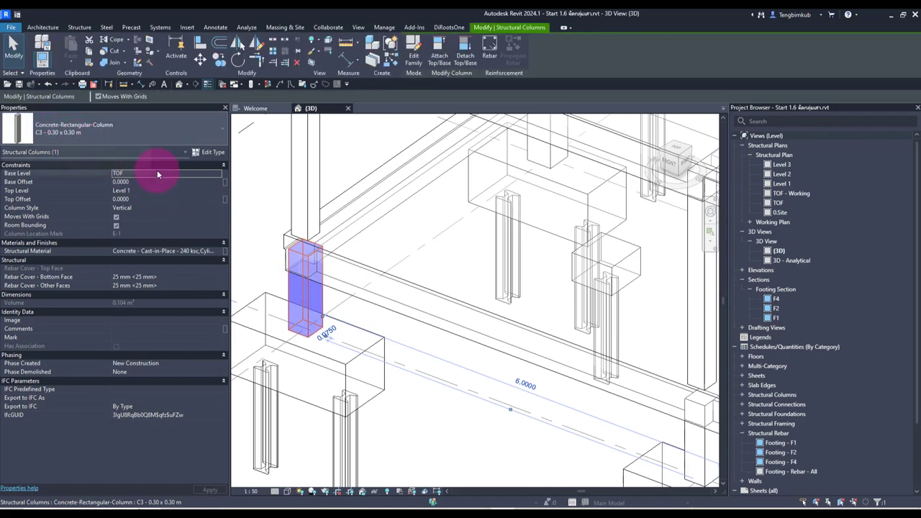
scroll(414, 320, down, 2)
scroll(414, 320, down, 2)
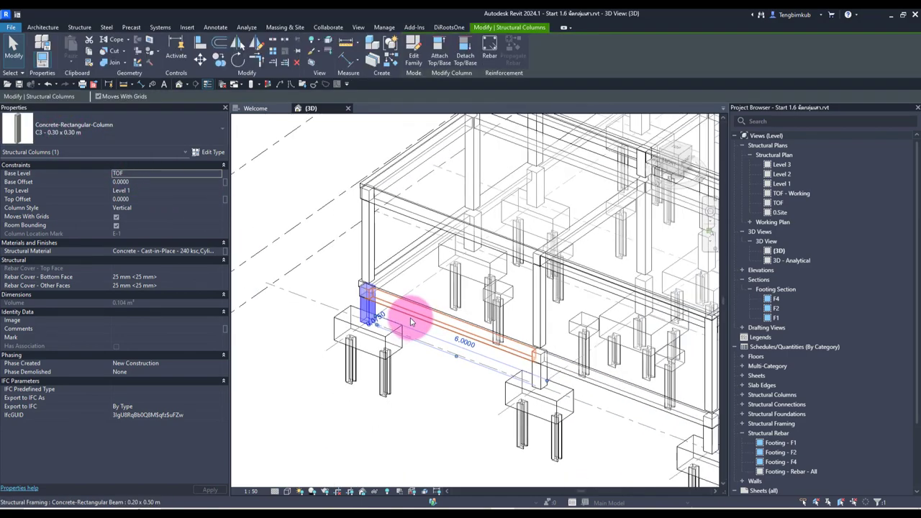
scroll(418, 403, down, 2)
click(418, 419)
scroll(416, 400, down, 1)
middle_drag(416, 396, 408, 396)
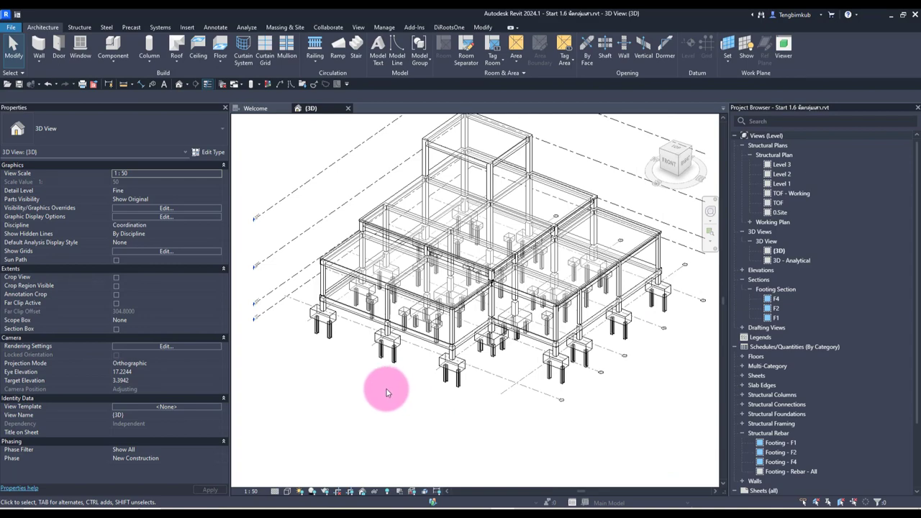
scroll(329, 319, up, 1)
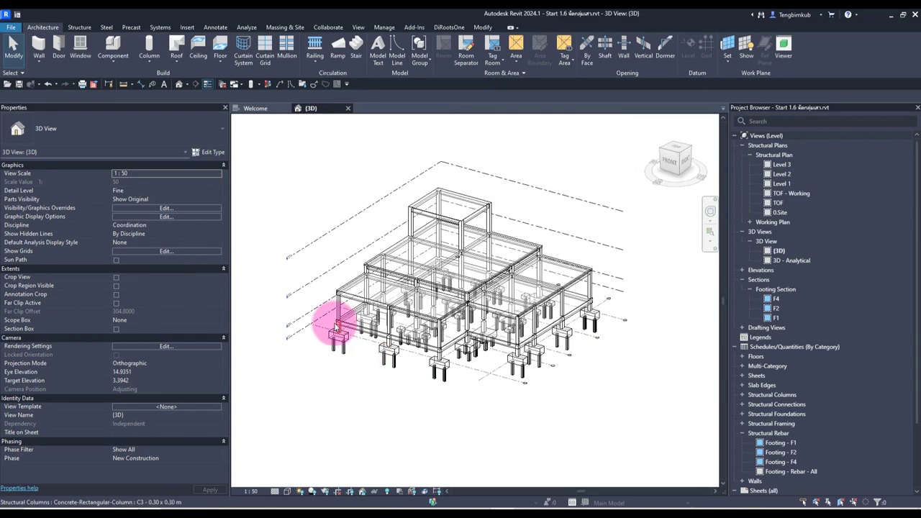
scroll(344, 337, up, 1)
scroll(343, 331, down, 1)
click(387, 325)
click(393, 423)
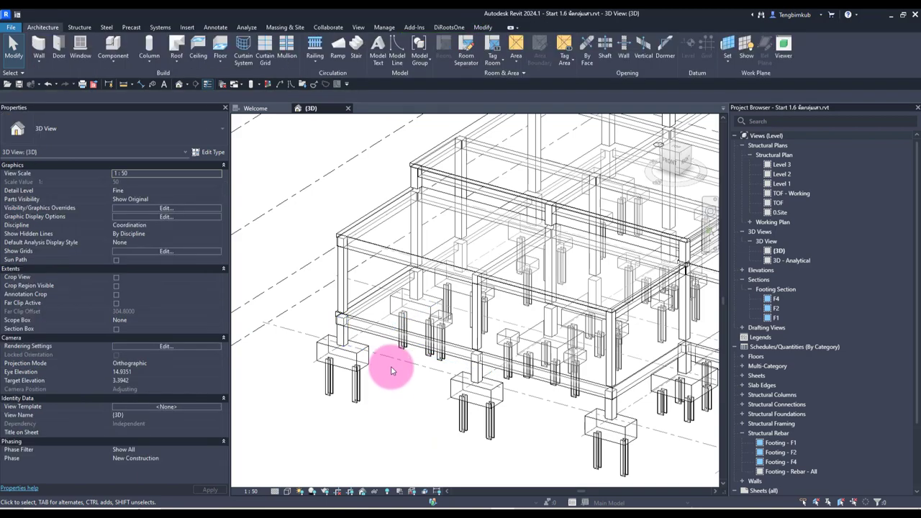
scroll(387, 382, down, 1)
scroll(374, 396, down, 1)
scroll(356, 378, down, 1)
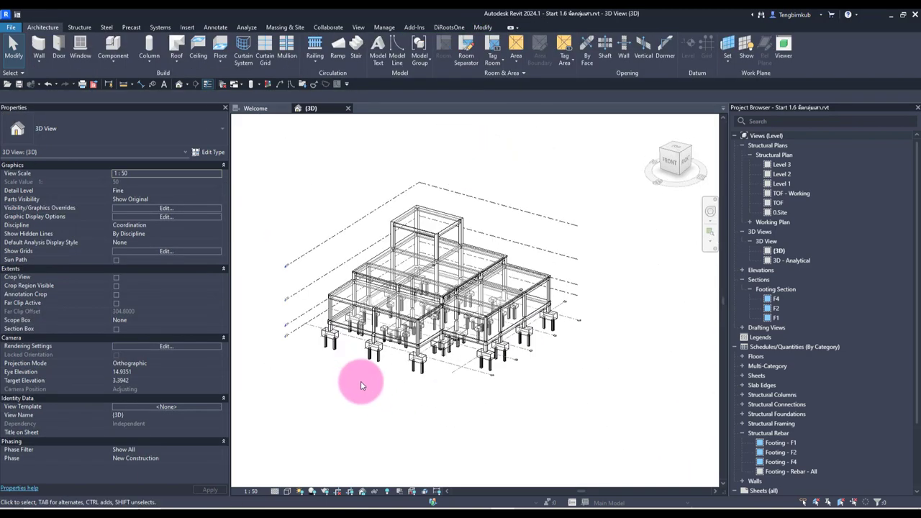
Step: Add the C1, C2 and C3 column filters to the 3D view's filter list
key(g)
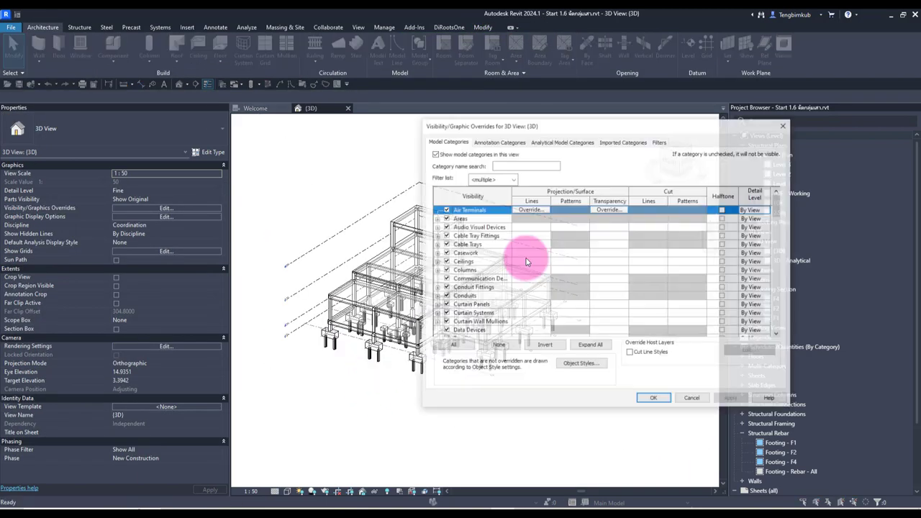
click(660, 142)
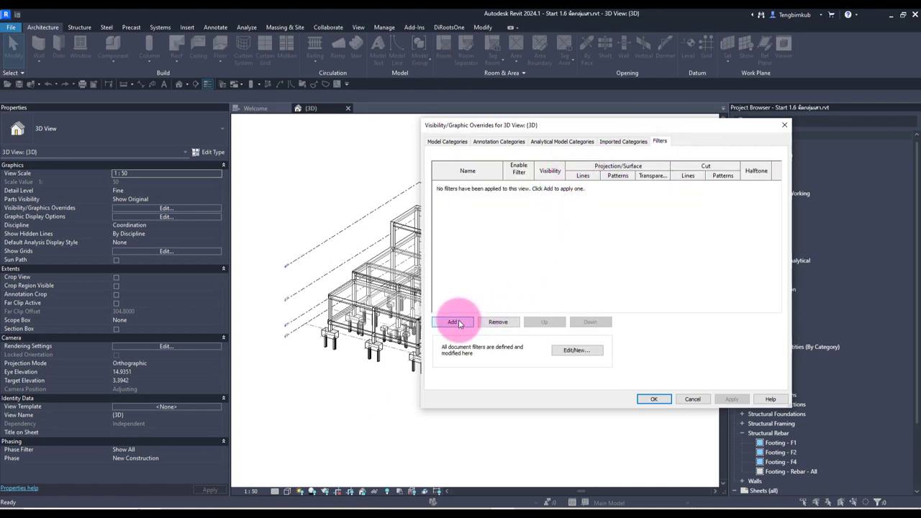
click(459, 322)
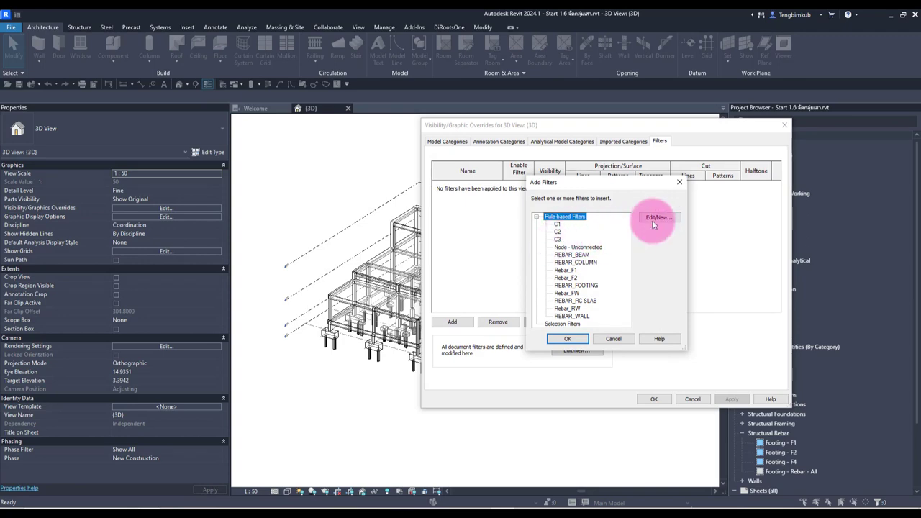
click(658, 218)
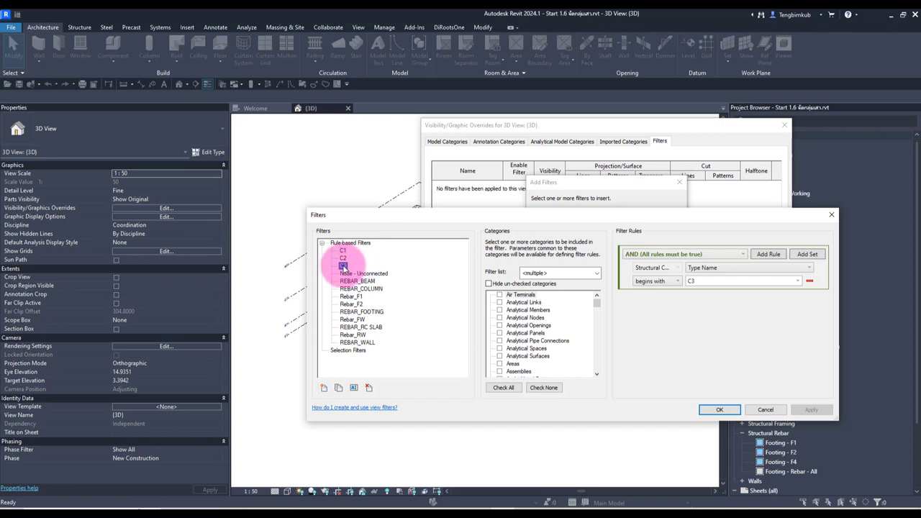
click(504, 285)
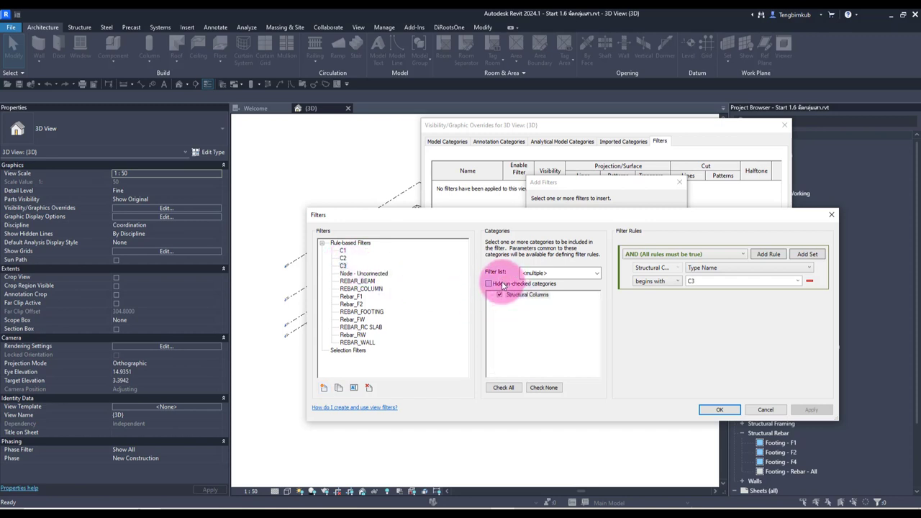
click(691, 268)
click(688, 278)
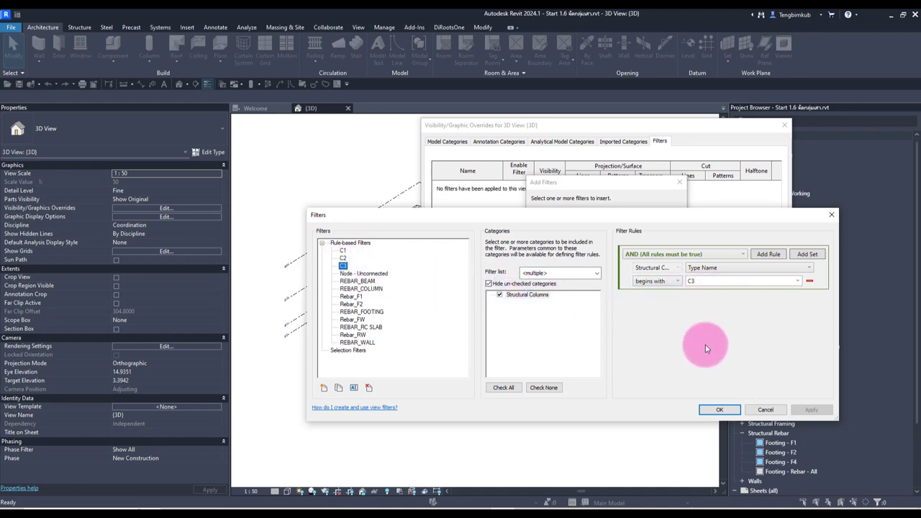
click(720, 411)
click(557, 239)
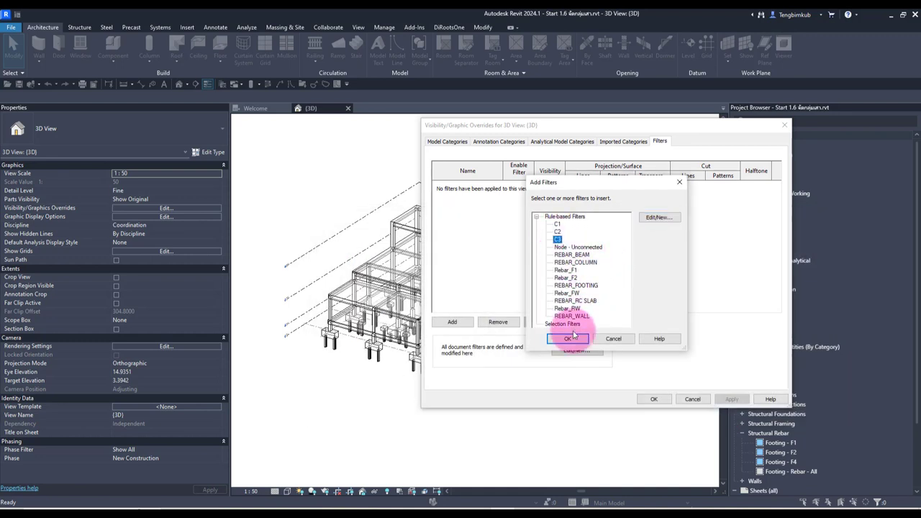
shift+click(559, 225)
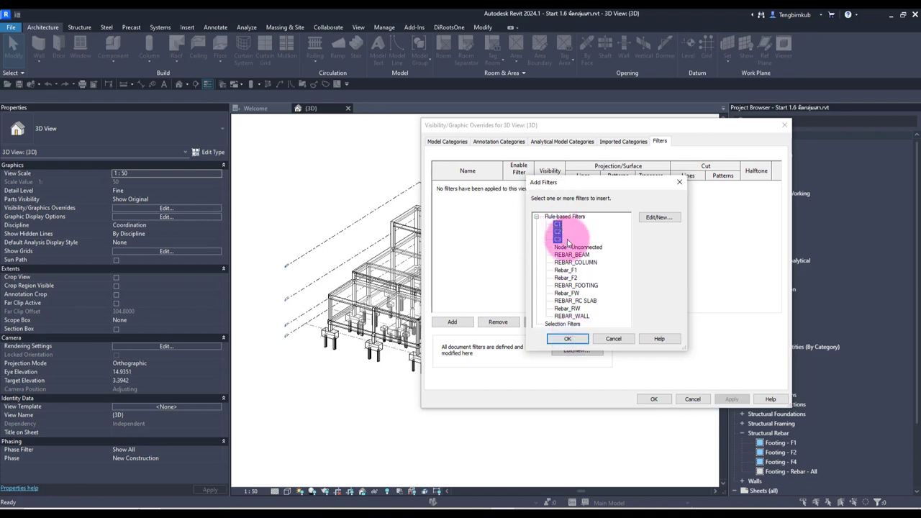
click(568, 338)
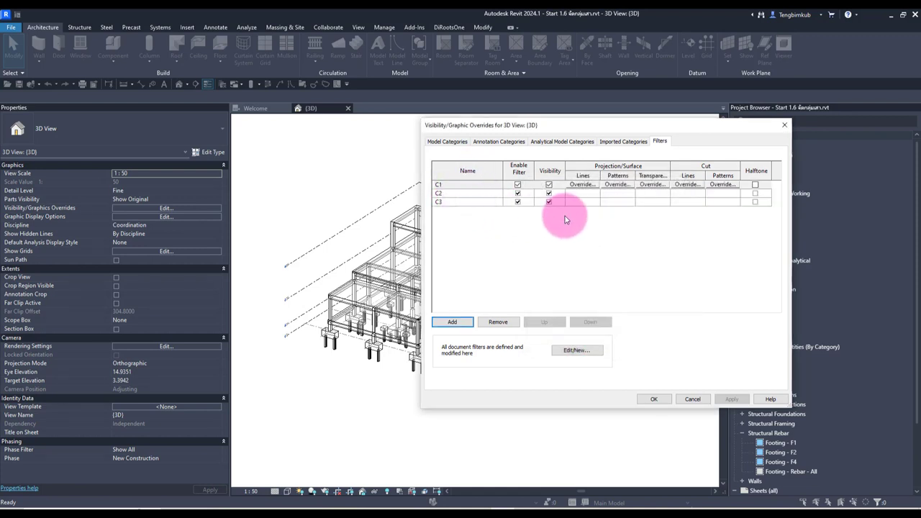
Step: Override the C3 filter's surface pattern to solid fill in RGB 128-128-255
click(617, 202)
click(618, 201)
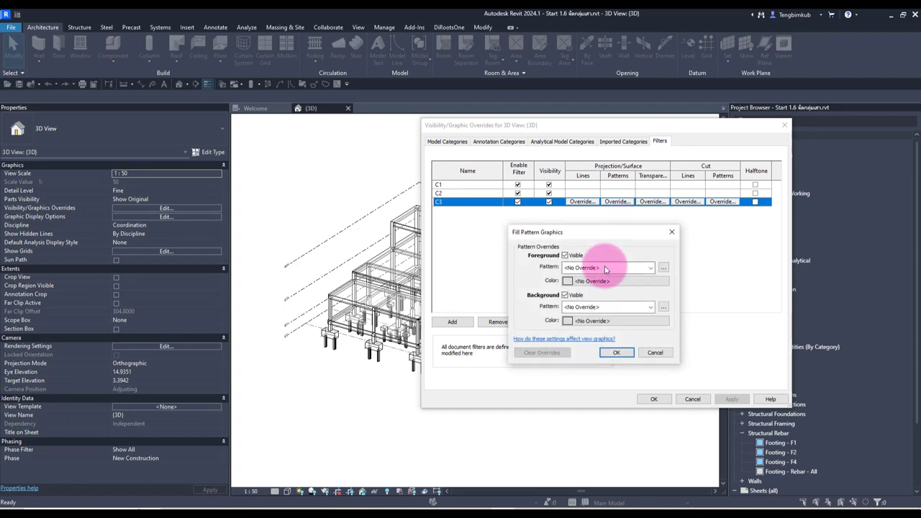
click(647, 268)
click(612, 282)
click(604, 281)
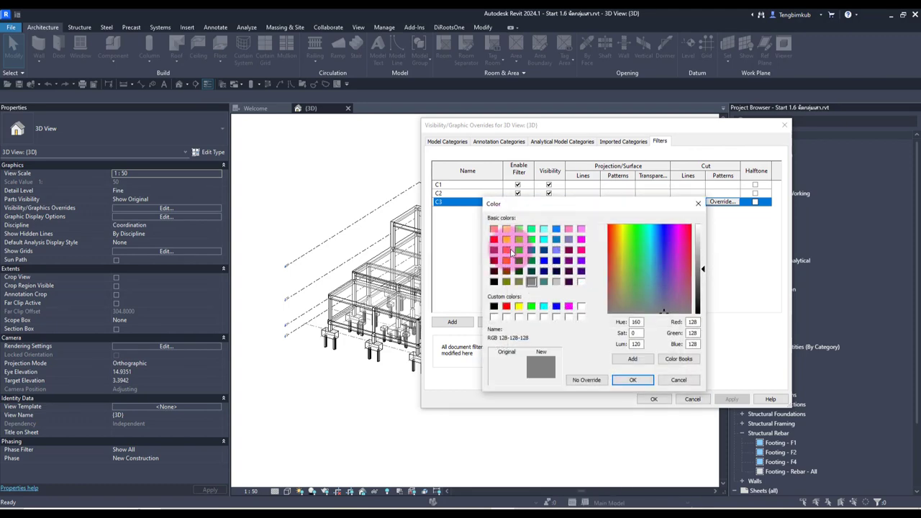
click(557, 251)
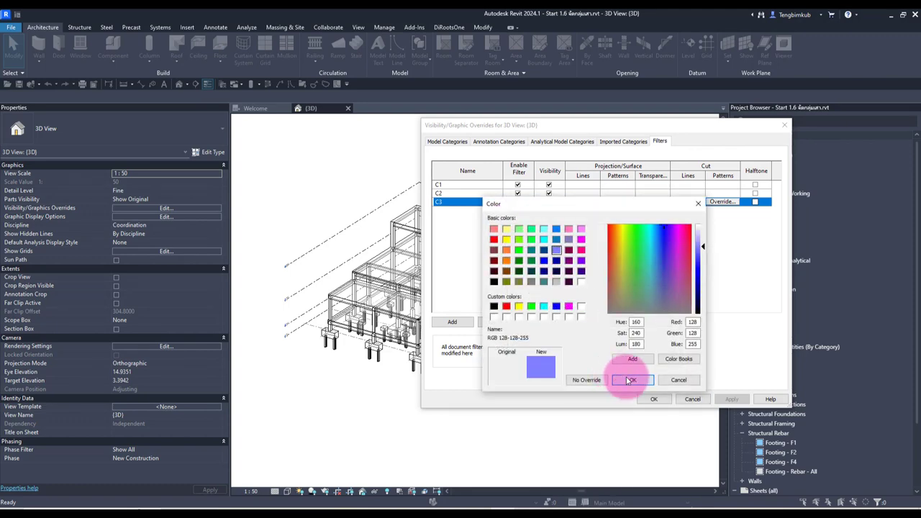
click(629, 380)
click(618, 352)
click(652, 398)
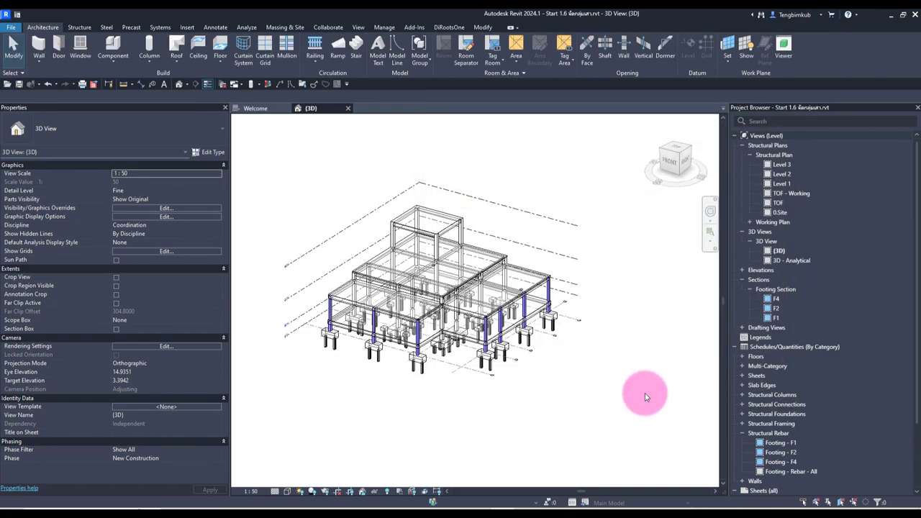
scroll(390, 369, up, 3)
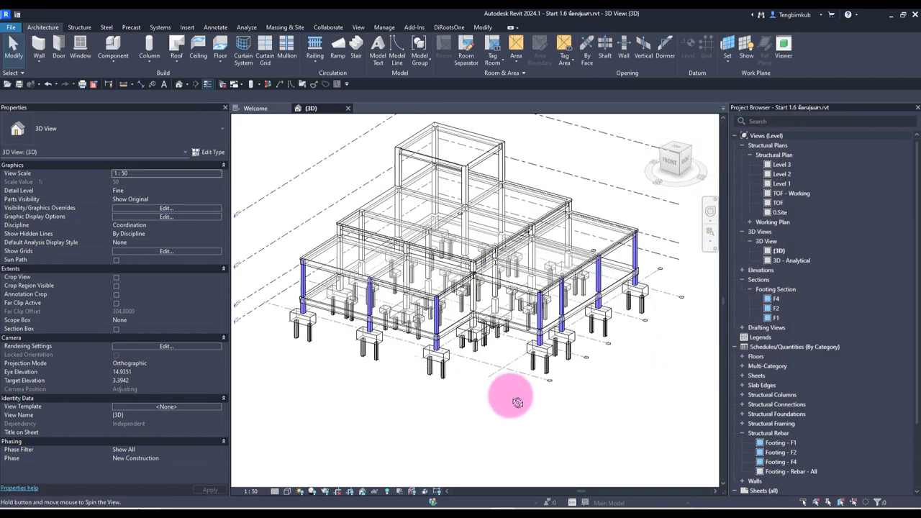
mouse_move(504, 395)
shift+middle_down()
mouse_move(542, 403)
mouse_move(487, 381)
mouse_move(475, 386)
shift+middle_up()
scroll(305, 304, up, 3)
scroll(339, 366, up, 3)
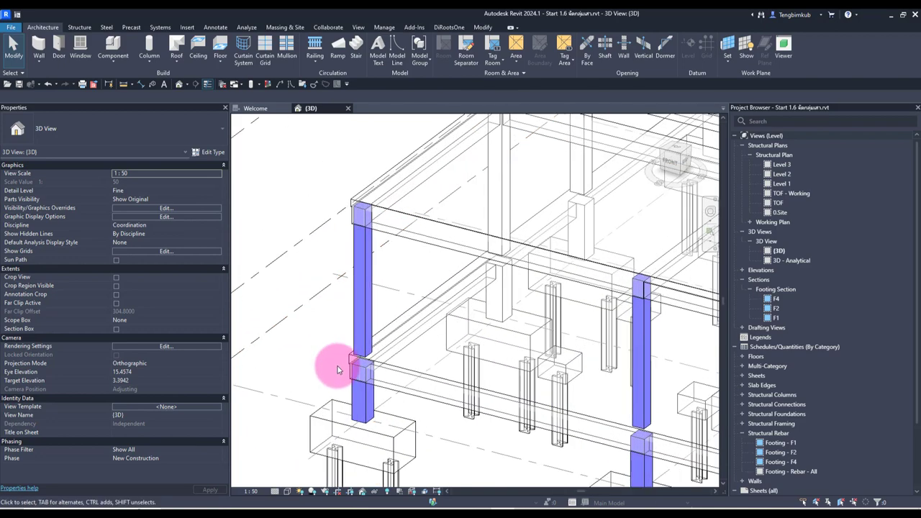
click(353, 401)
scroll(253, 261, down, 2)
scroll(247, 264, down, 3)
scroll(392, 365, down, 2)
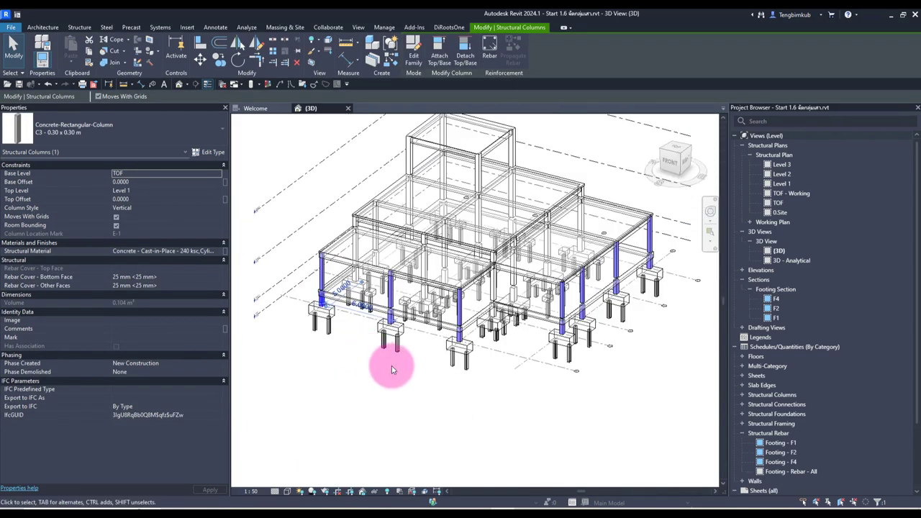
click(389, 380)
shift+middle_drag(366, 352, 344, 338)
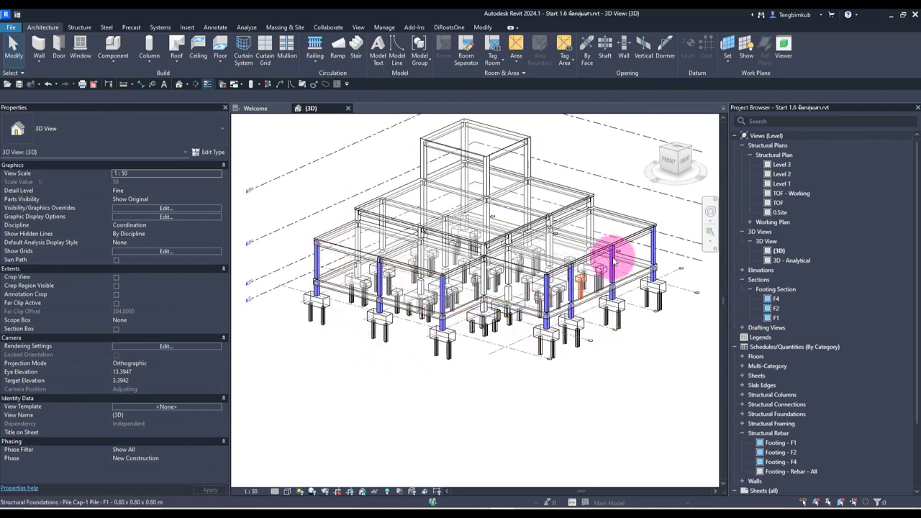
scroll(304, 257, up, 3)
scroll(335, 290, up, 3)
scroll(329, 362, up, 2)
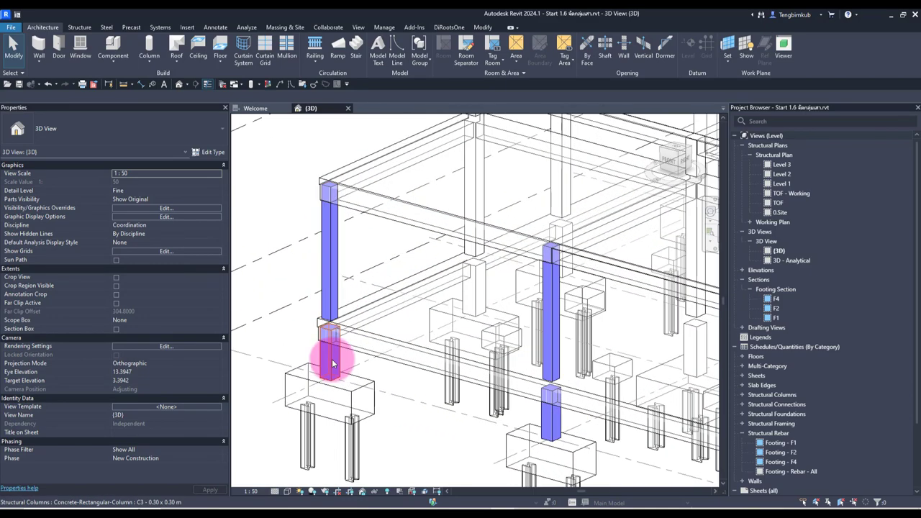
click(334, 364)
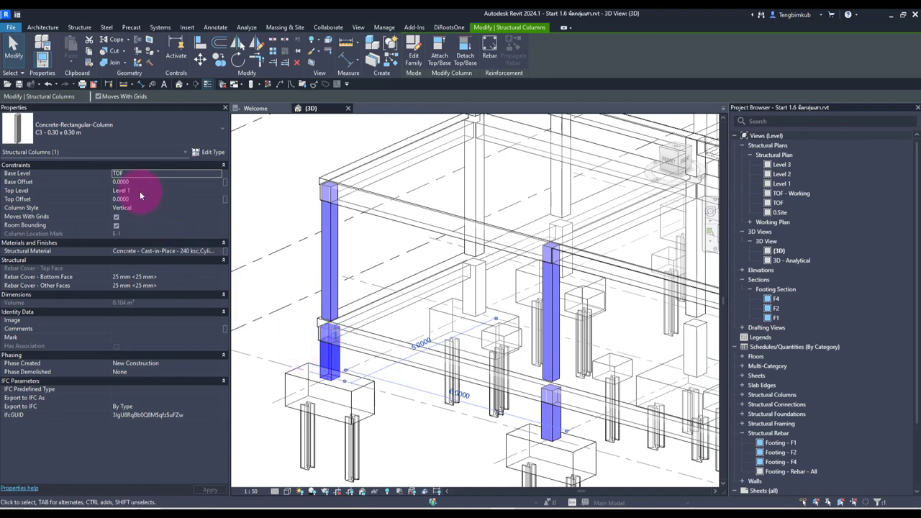
key(Escape)
click(322, 249)
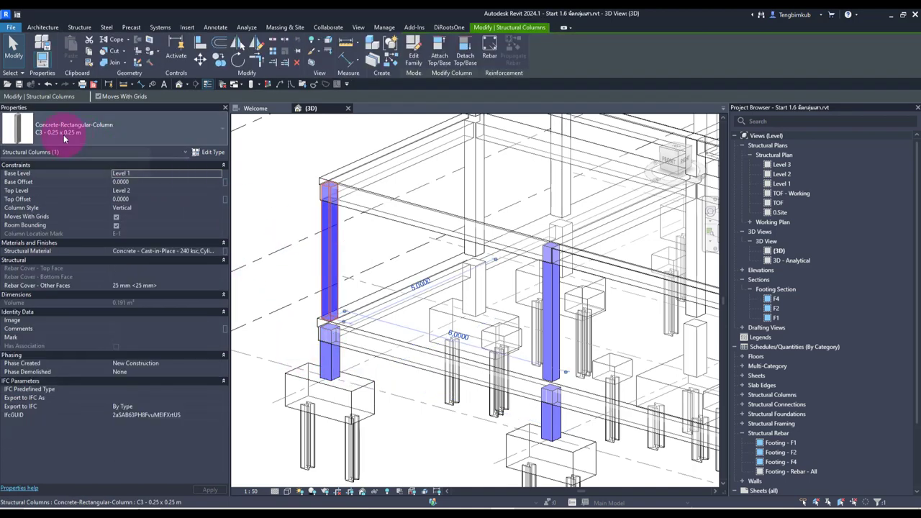
key(Escape)
scroll(288, 267, down, 5)
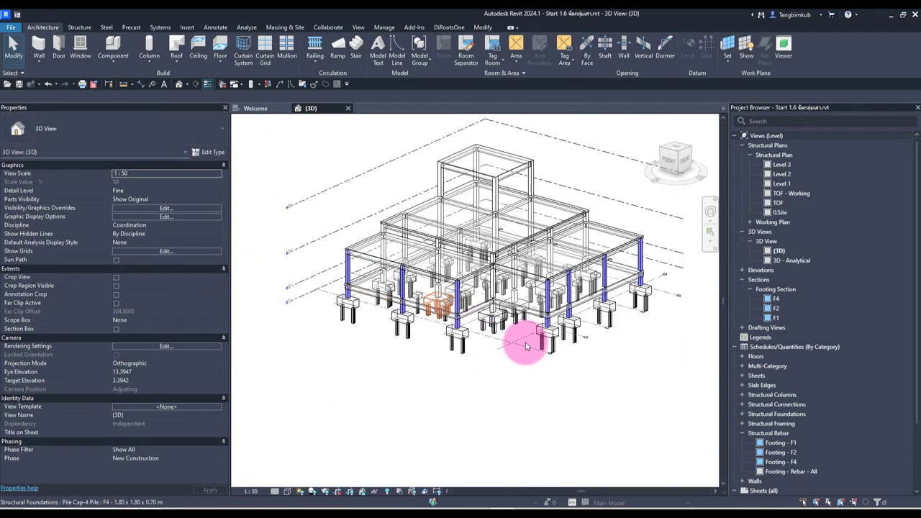
scroll(648, 239, up, 3)
click(648, 239)
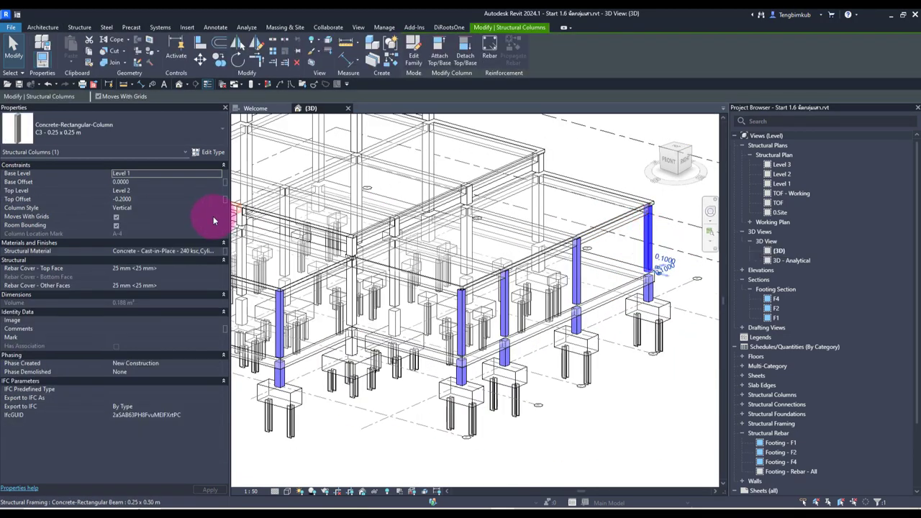
click(592, 397)
scroll(592, 397, down, 3)
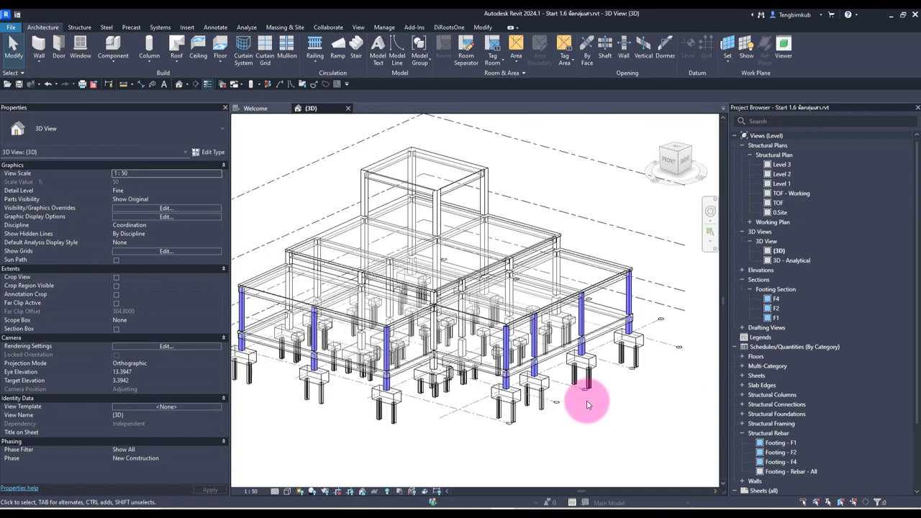
scroll(587, 414, down, 2)
mouse_move(587, 414)
shift+middle_down()
mouse_move(592, 439)
mouse_move(601, 424)
shift+middle_up()
scroll(380, 339, up, 2)
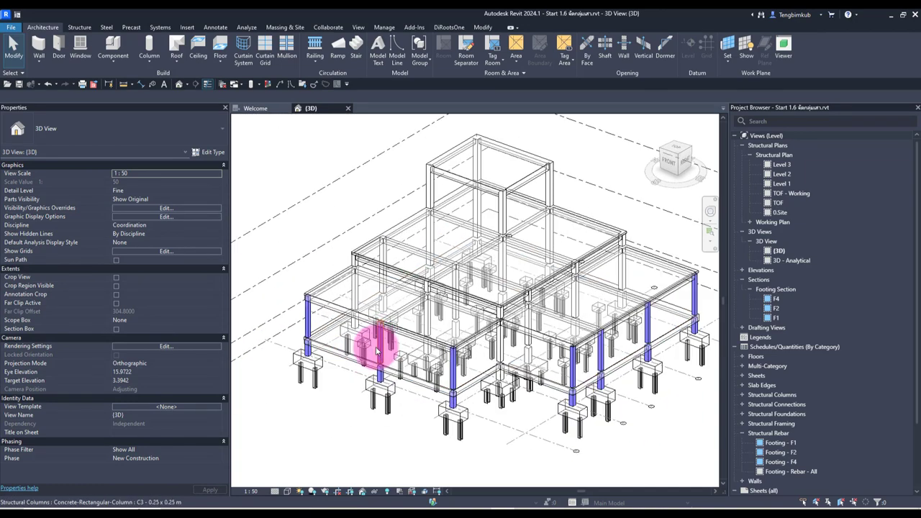
scroll(360, 367, up, 2)
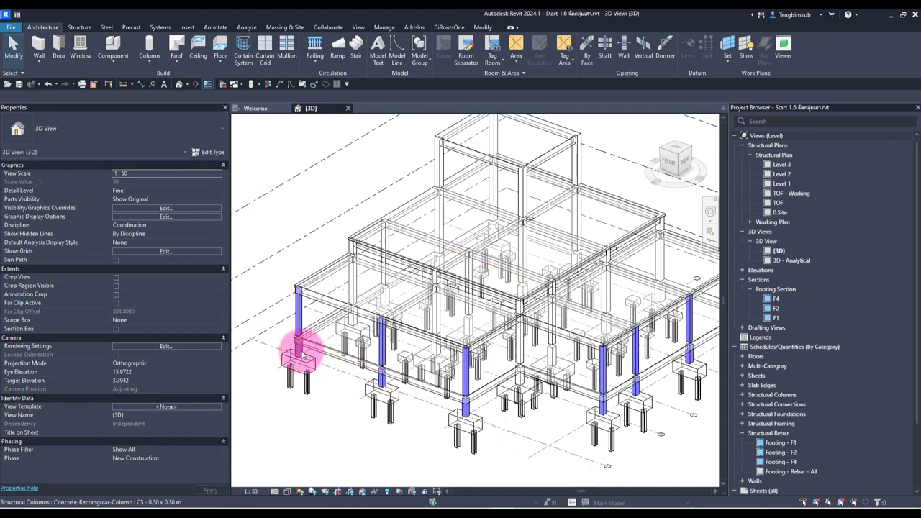
scroll(336, 366, down, 2)
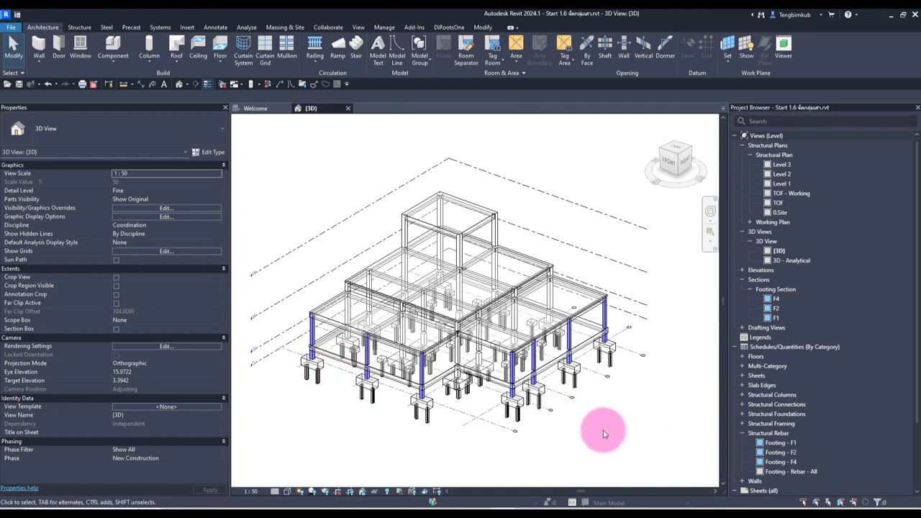
middle_drag(609, 430, 617, 418)
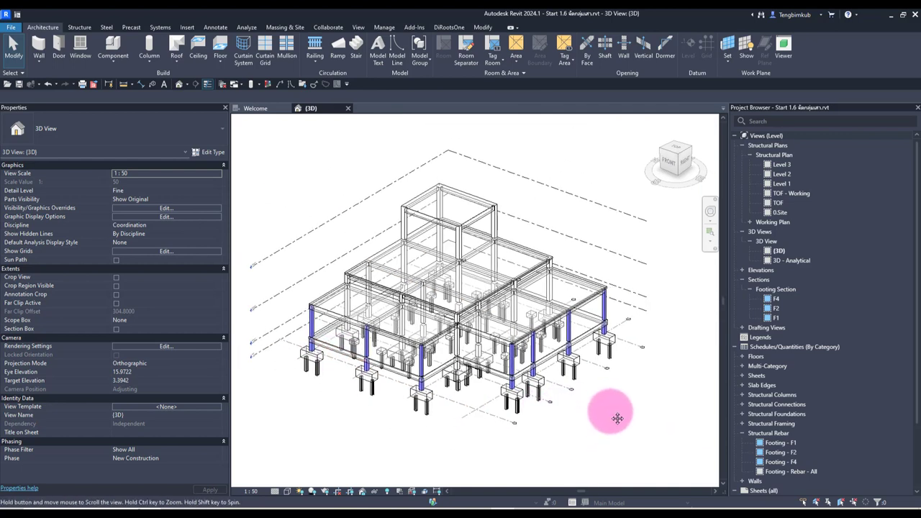
Step: Duplicate the {3D} view with detailing and name the copy Column C3
right_click(775, 253)
mouse_move(802, 361)
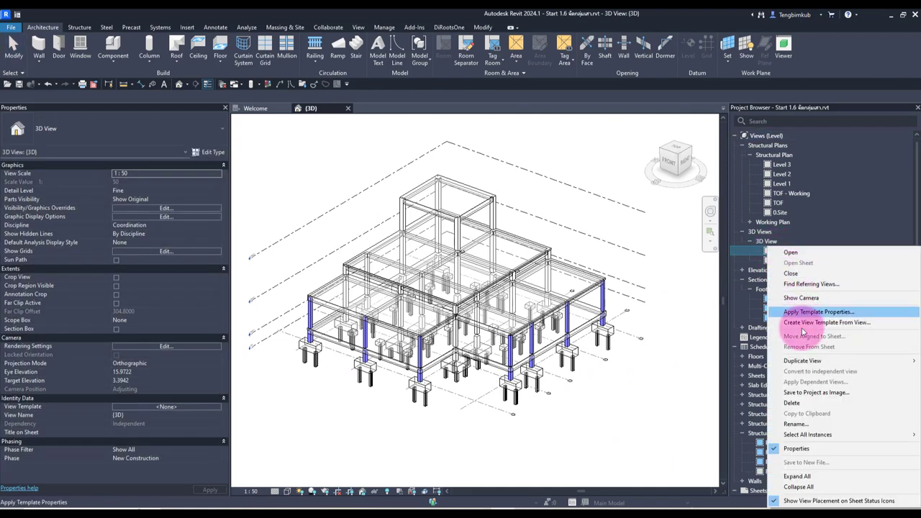
click(735, 371)
text(Column C1)
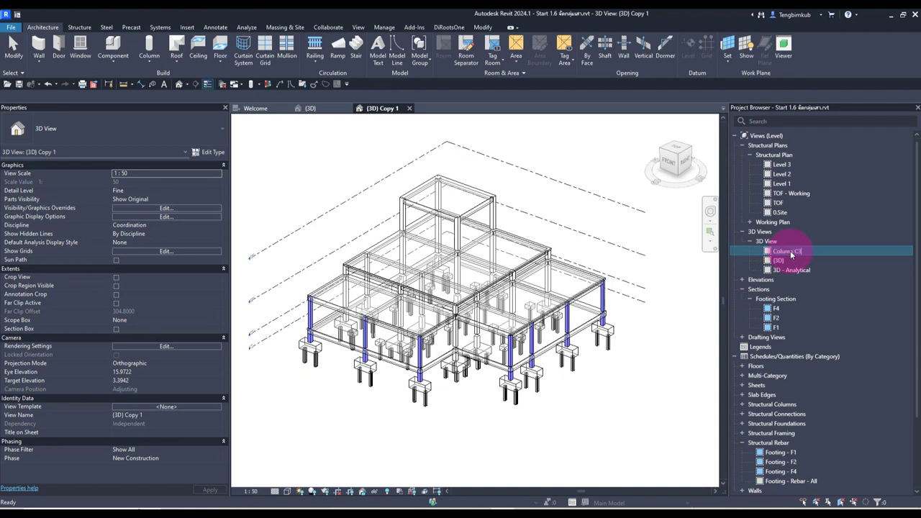
text(C3)
key(Return)
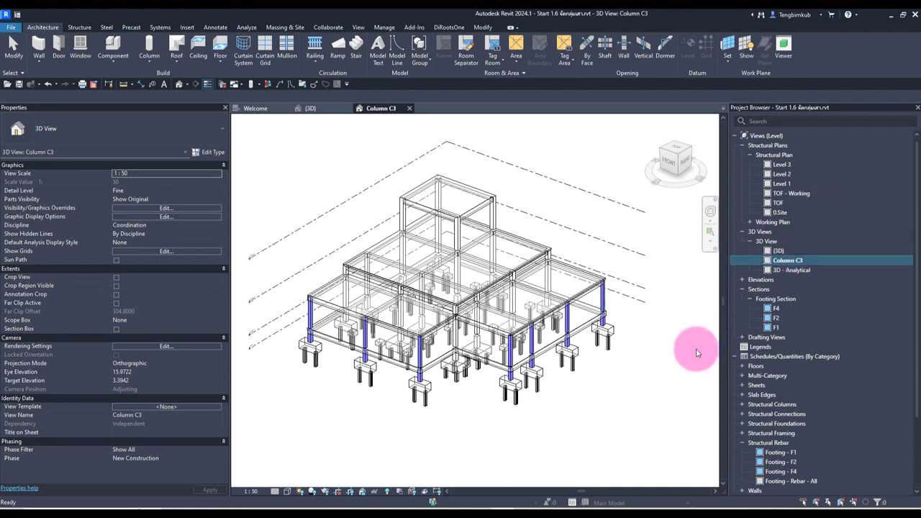
Step: Duplicate Column C3 with detailing and rename the copy Column C2
right_click(788, 264)
mouse_move(802, 361)
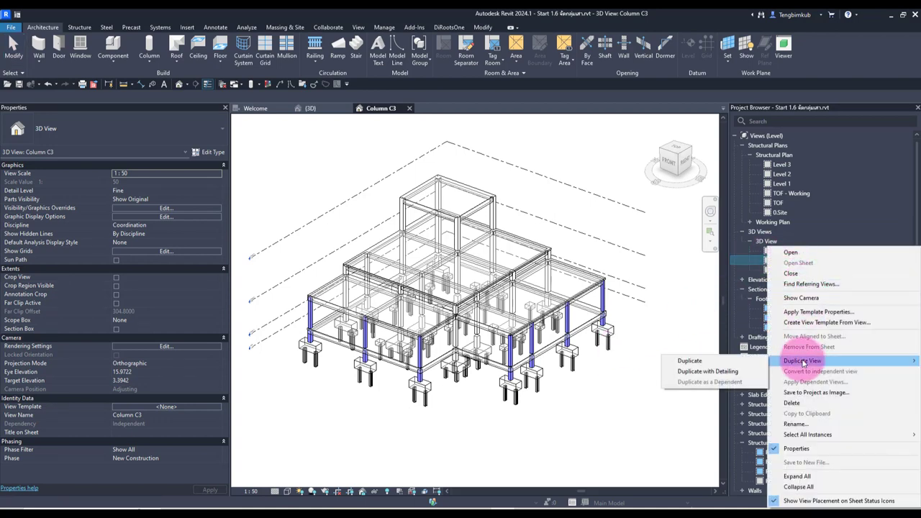
click(740, 373)
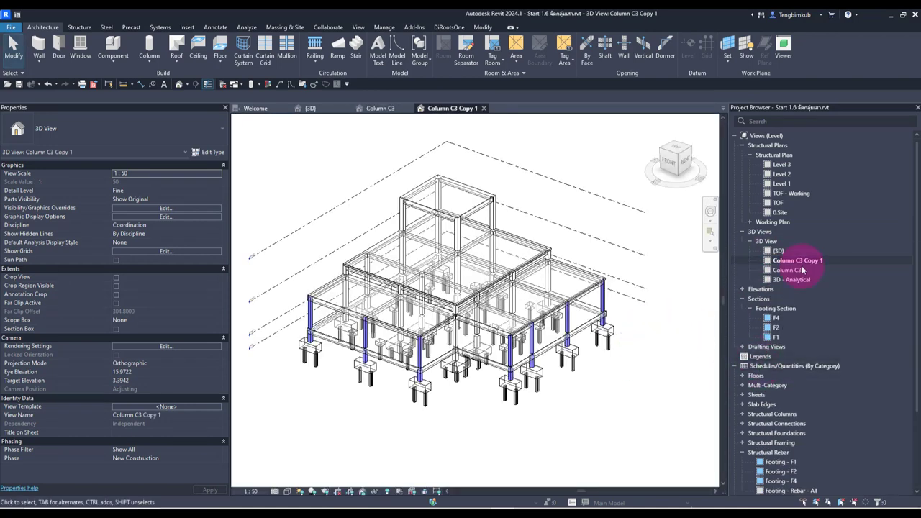
click(802, 264)
key(F2)
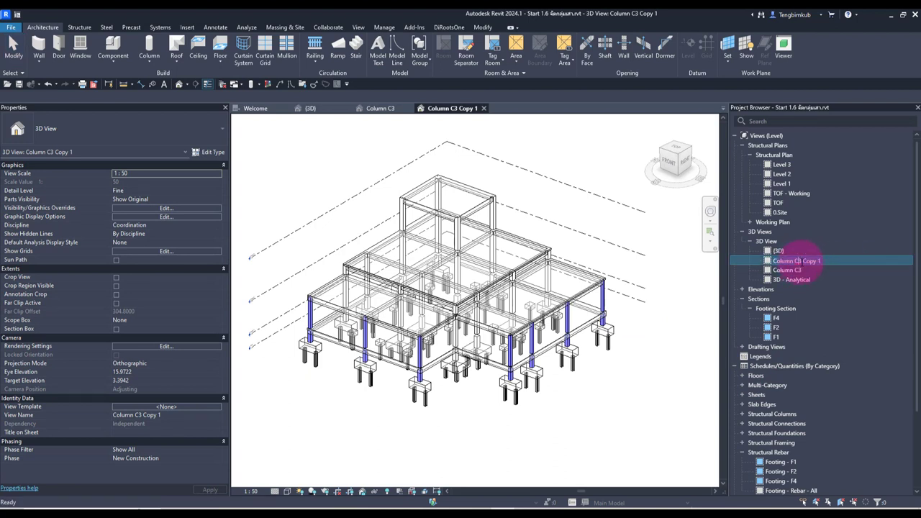
text(2)
key(Return)
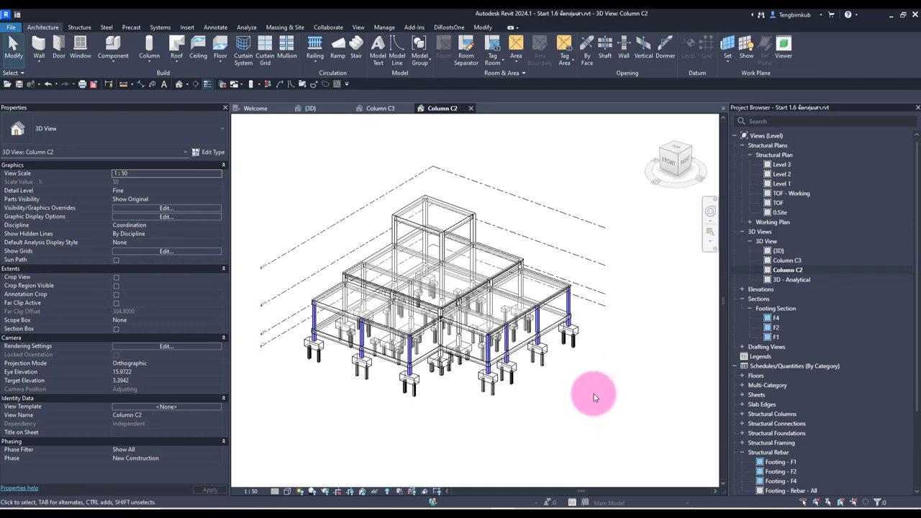
Step: Review the C3 filter's pattern override in the Filters tab without changing it
key(v)
key(g)
click(658, 141)
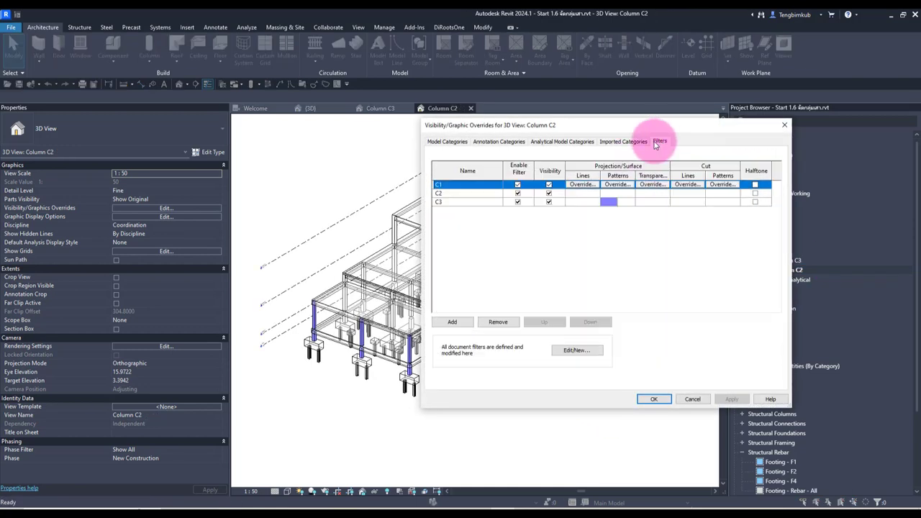
click(611, 202)
click(611, 202)
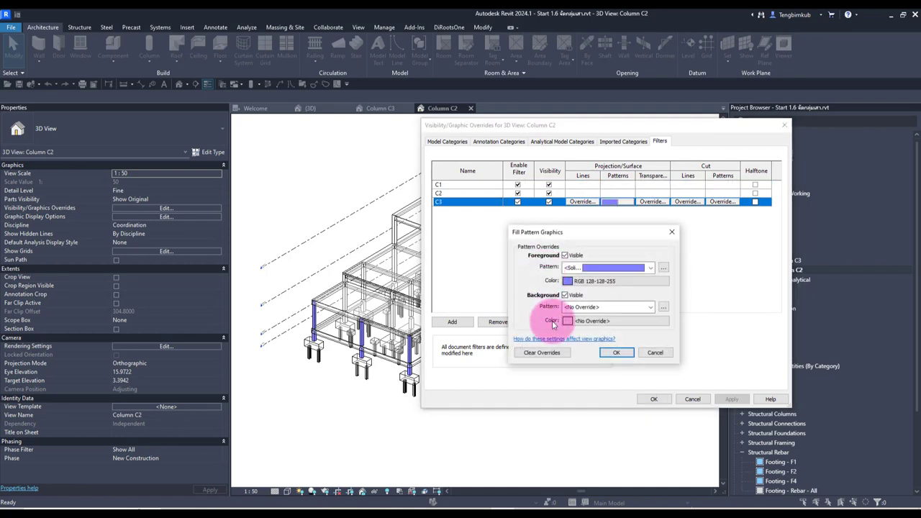
click(617, 352)
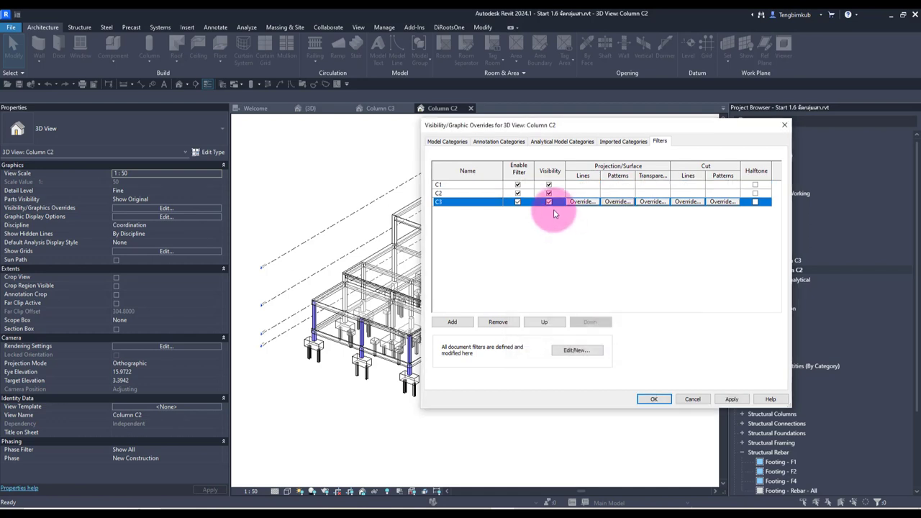
Step: Give the C2 filter a solid pink surface fill and orbit to view the columns
click(611, 193)
click(611, 193)
click(692, 267)
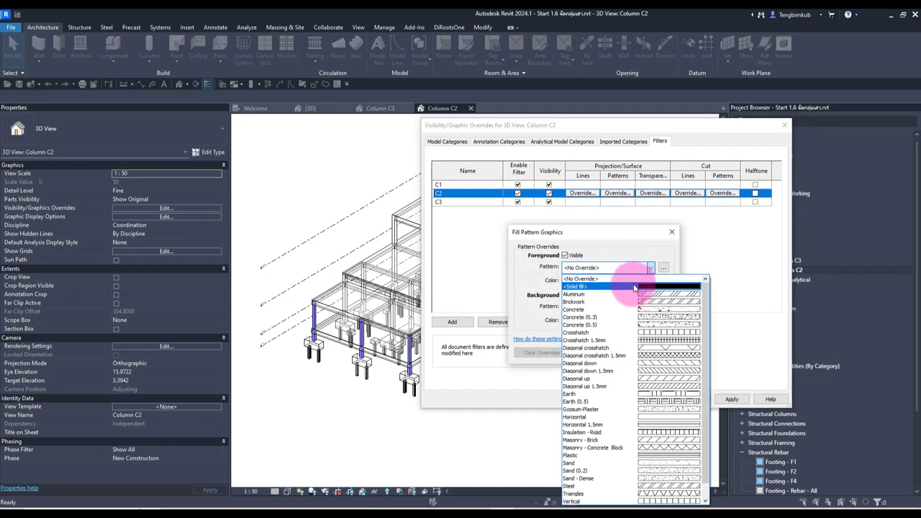
click(683, 287)
click(659, 283)
click(632, 380)
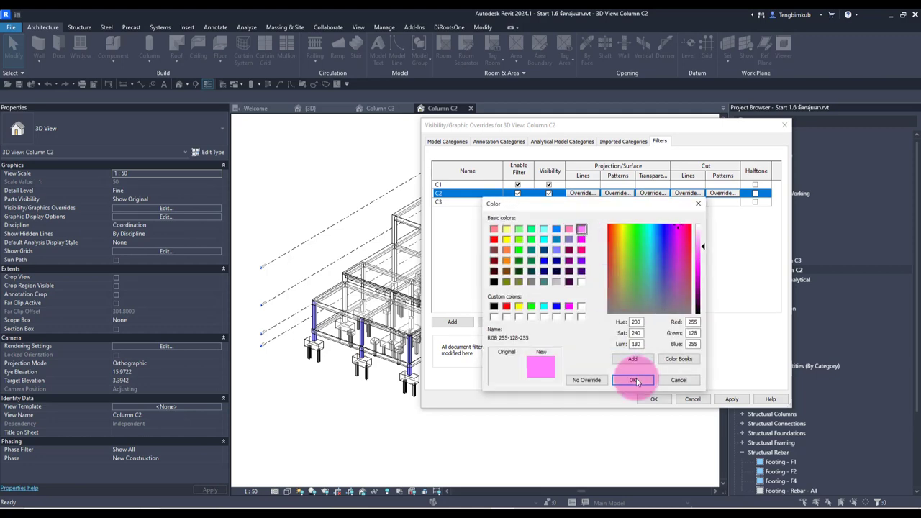
click(625, 357)
click(655, 400)
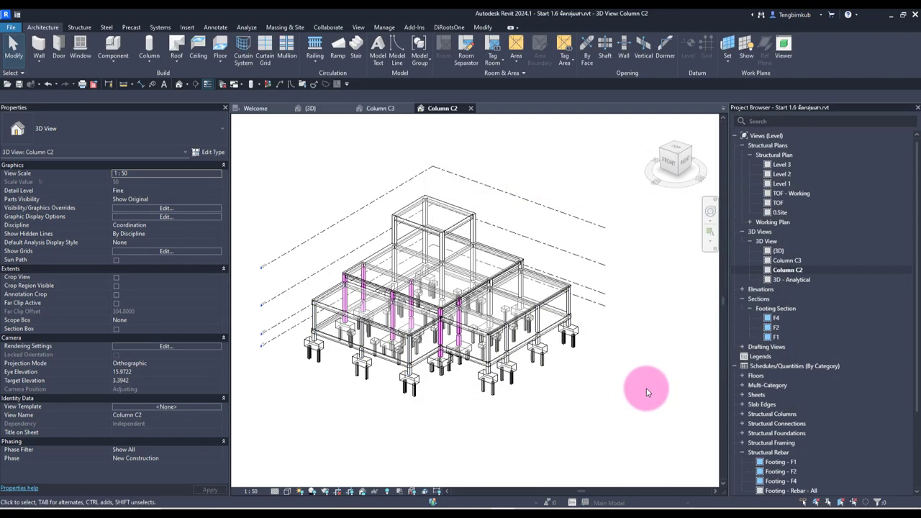
scroll(603, 360, up, 3)
mouse_move(436, 339)
shift+middle_down()
mouse_move(492, 396)
mouse_move(680, 398)
mouse_move(489, 411)
mouse_move(491, 403)
shift+middle_up()
mouse_move(494, 328)
shift+middle_down()
mouse_move(514, 381)
mouse_move(552, 305)
mouse_move(590, 267)
mouse_move(589, 278)
mouse_move(672, 324)
mouse_move(600, 288)
mouse_move(662, 267)
mouse_move(597, 278)
mouse_move(654, 179)
mouse_move(627, 211)
shift+middle_up()
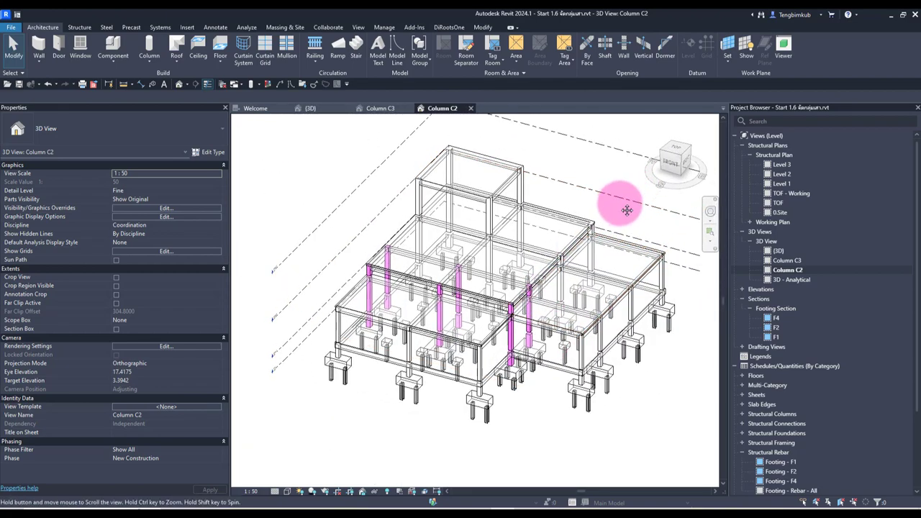
Step: Duplicate Column C2 with detailing and rename the new view Column C1
right_click(791, 272)
mouse_move(807, 361)
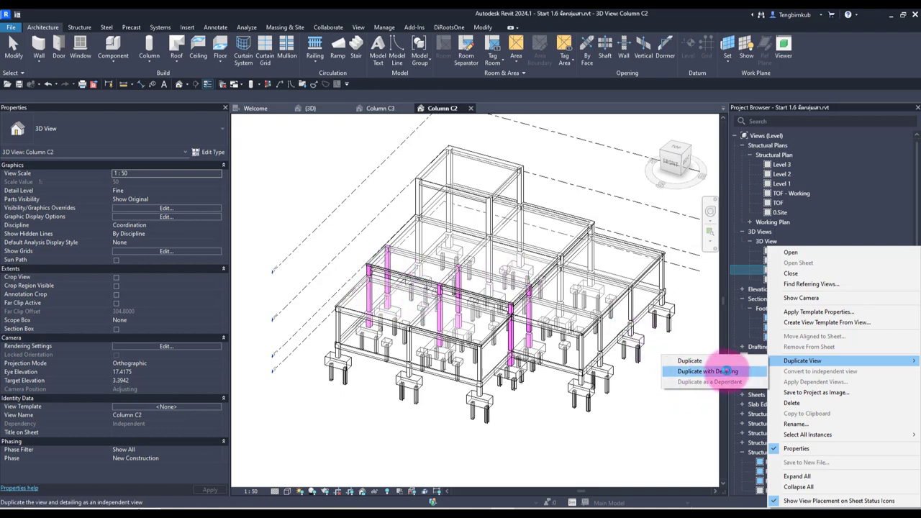
click(709, 371)
click(794, 273)
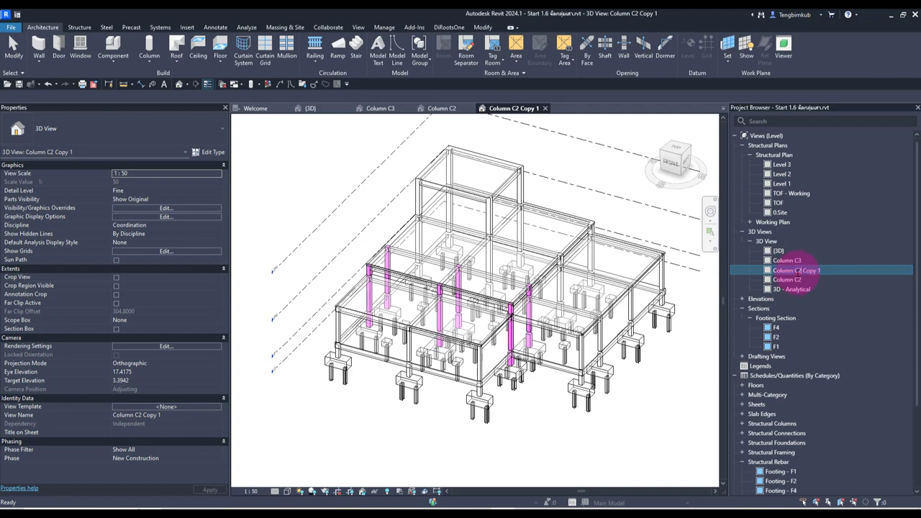
key(Return)
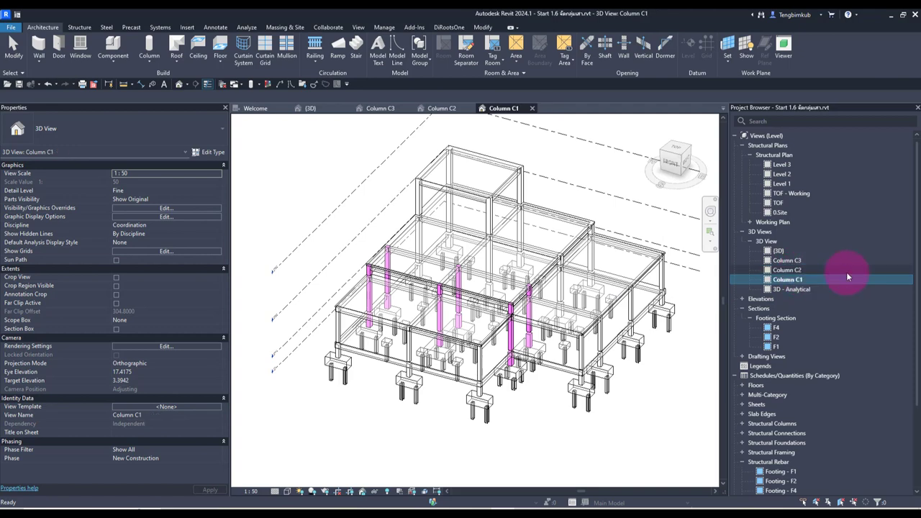
Step: Clear the C2 filter's fill pattern override in the view's filter settings
key(v)
key(g)
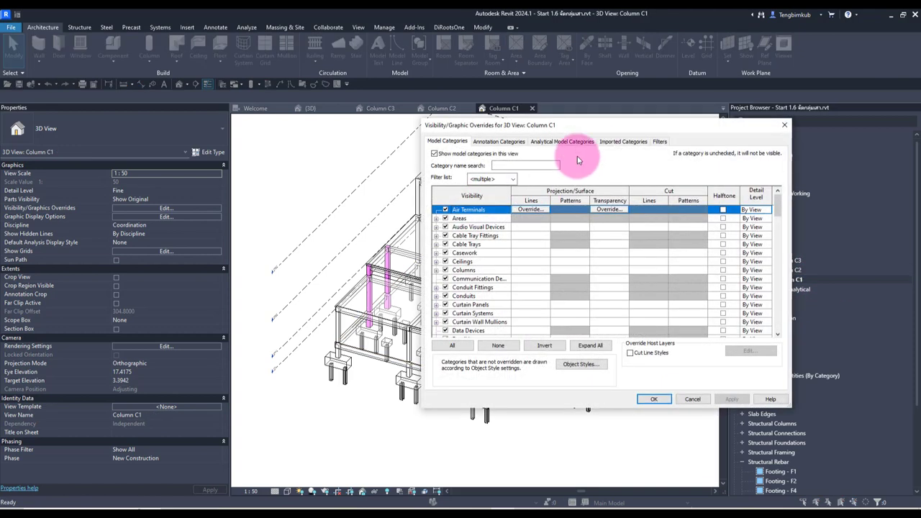
click(659, 141)
click(609, 193)
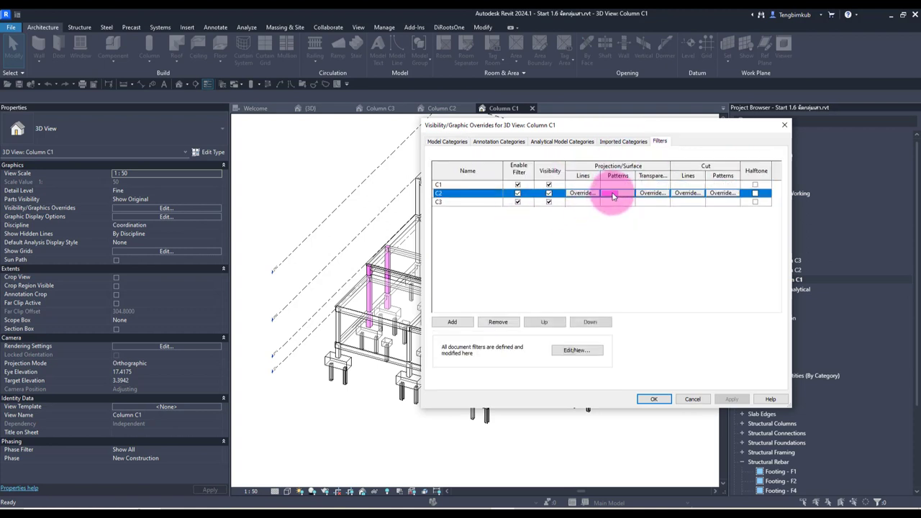
click(609, 193)
click(542, 352)
click(617, 352)
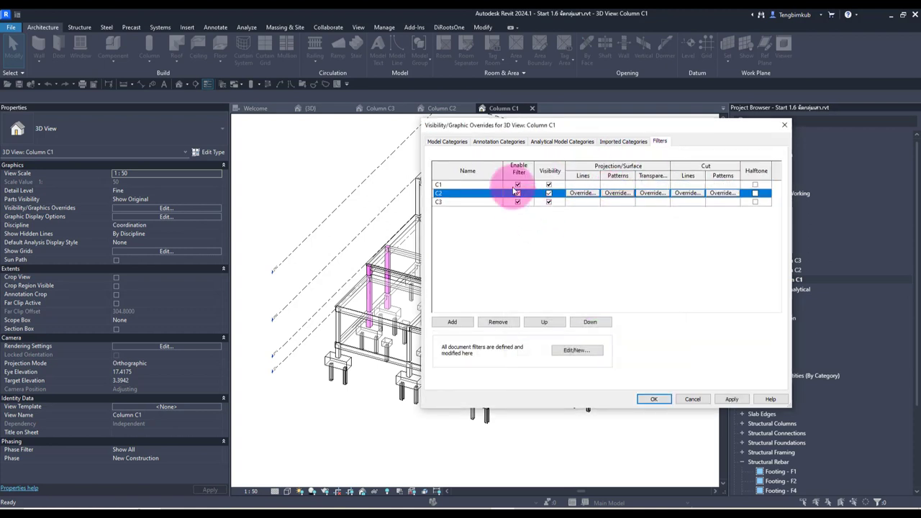
Step: Give the C1 filter a solid green (0-128-0) surface fill and apply
click(588, 190)
click(590, 184)
click(617, 184)
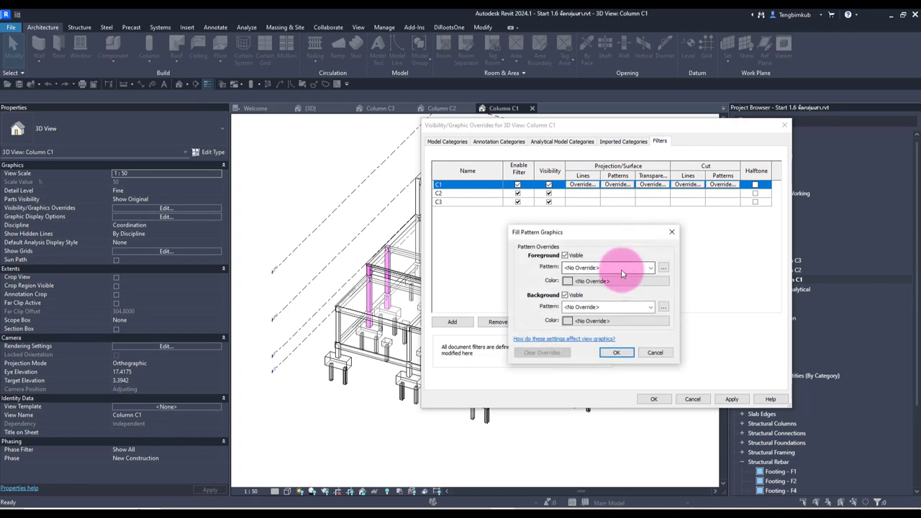
click(621, 268)
click(625, 287)
click(601, 280)
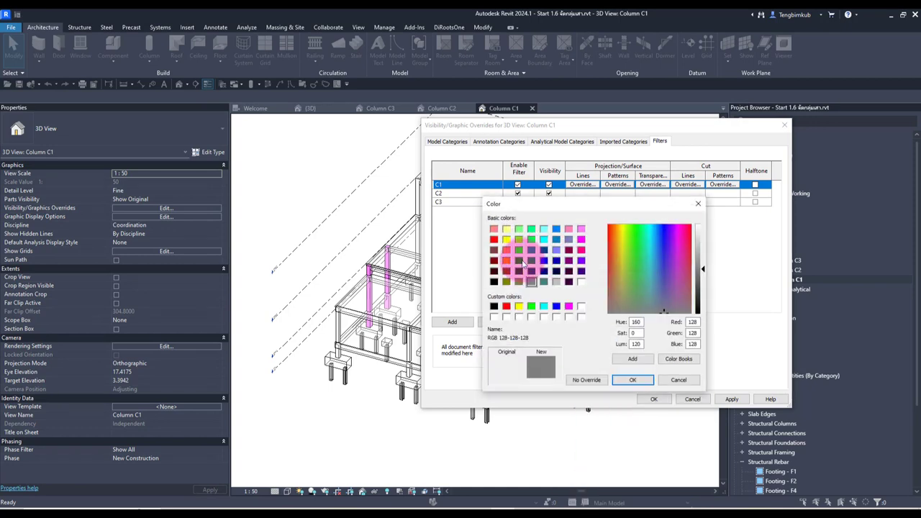
click(519, 260)
click(633, 380)
click(616, 352)
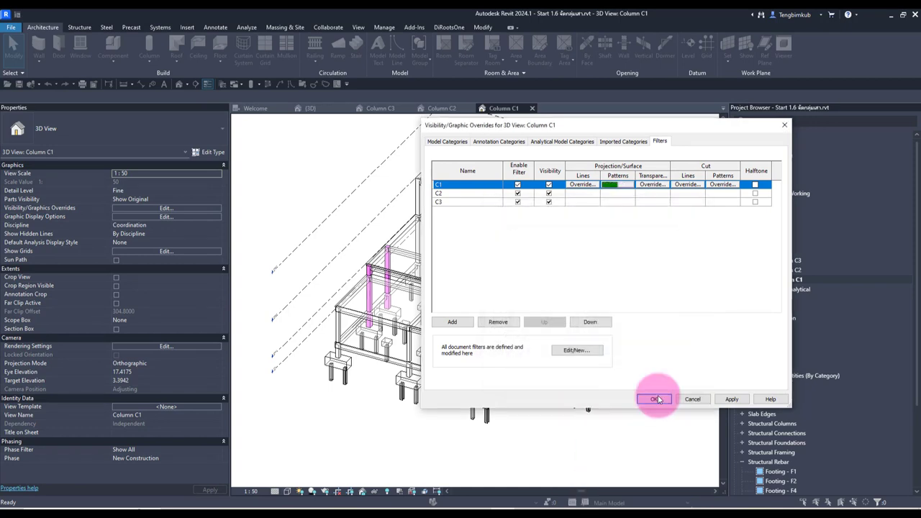
click(654, 399)
Step: Orbit and zoom the 3D view to inspect the green C1 columns
mouse_move(656, 404)
shift+middle_down()
mouse_move(555, 257)
mouse_move(591, 202)
mouse_move(577, 160)
mouse_move(611, 175)
mouse_move(566, 200)
mouse_move(613, 195)
mouse_move(582, 210)
mouse_move(578, 164)
mouse_move(617, 134)
shift+middle_up()
scroll(585, 178, up, 2)
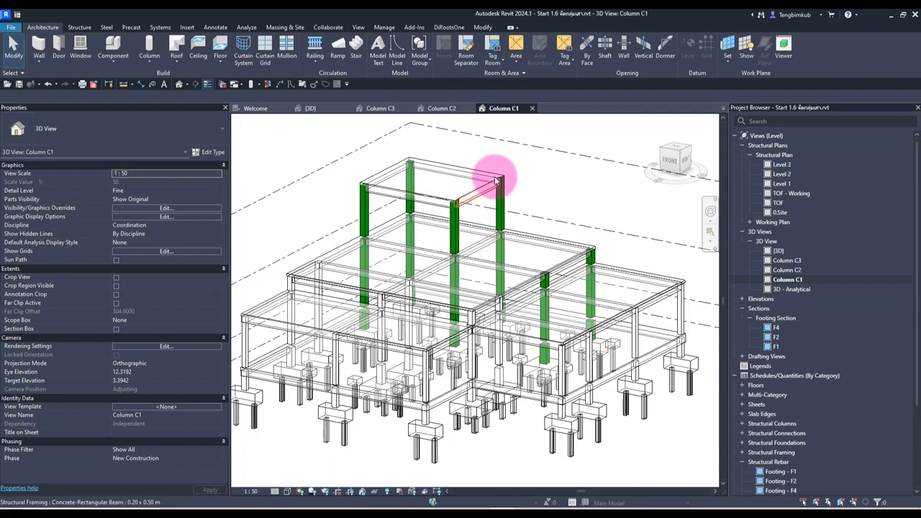
scroll(540, 350, up, 2)
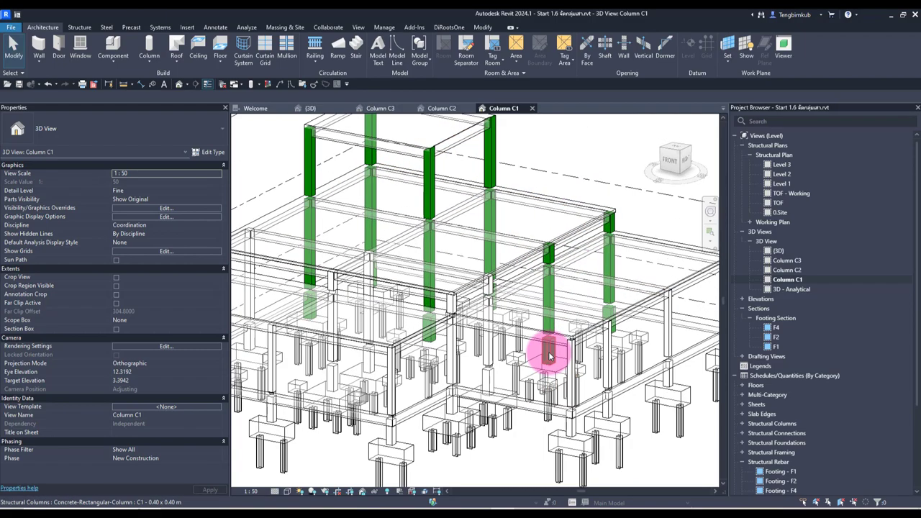
scroll(549, 350, down, 3)
mouse_move(518, 391)
shift+middle_down()
mouse_move(404, 421)
mouse_move(339, 405)
shift+middle_up()
scroll(545, 376, up, 2)
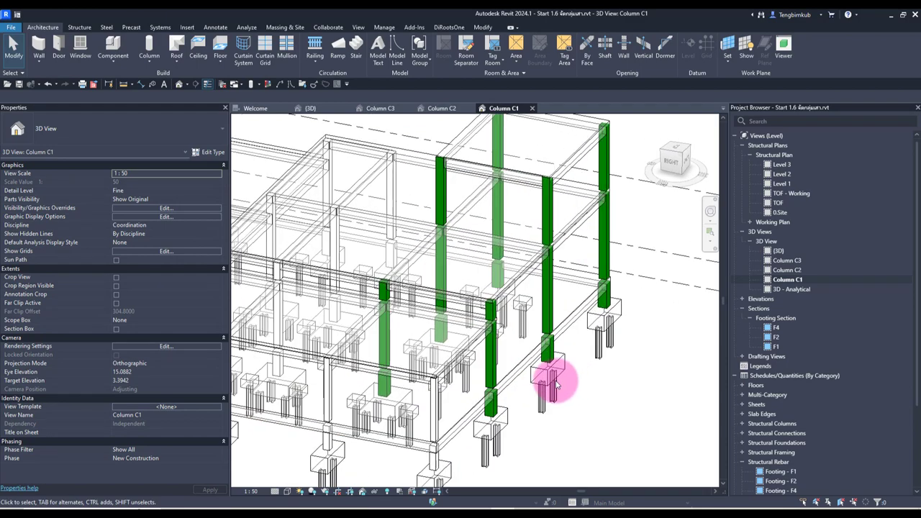
scroll(507, 396, up, 2)
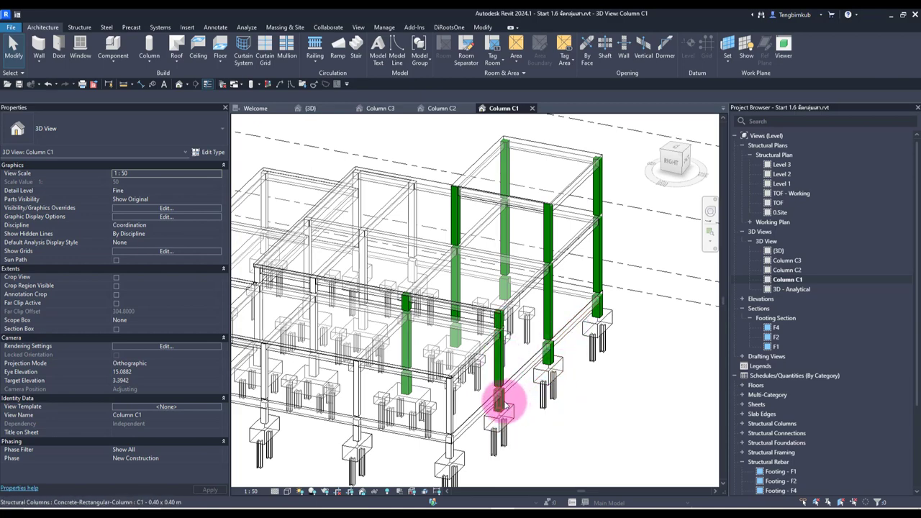
Step: Ctrl-select several green C1 columns around the model
click(506, 406)
shift+middle_drag(552, 396, 416, 387)
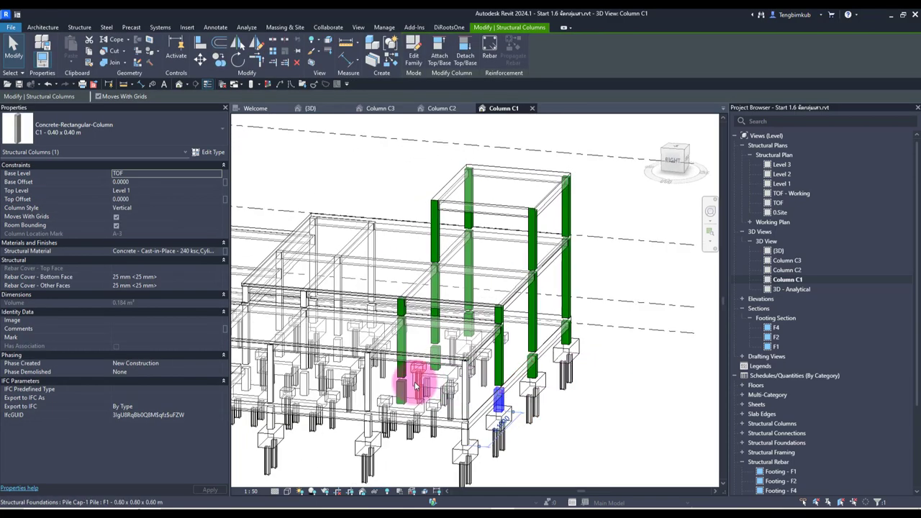
ctrl+click(412, 388)
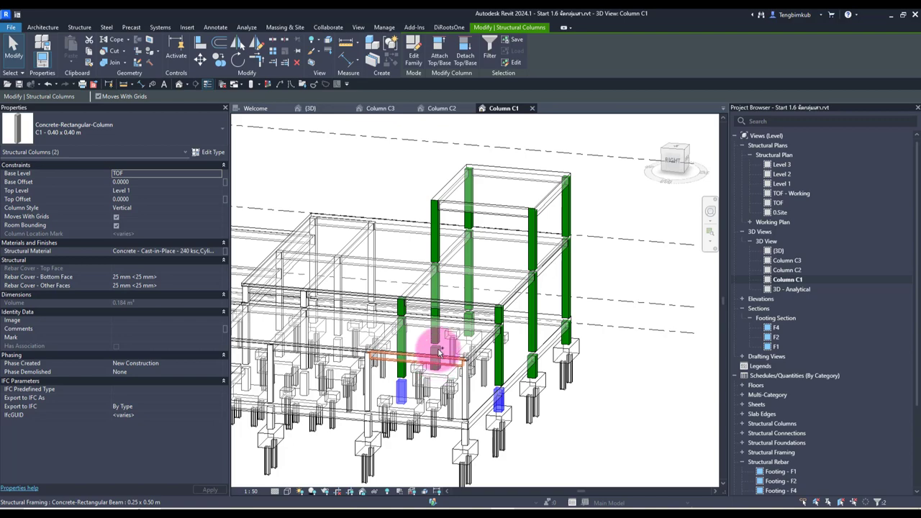
ctrl+click(447, 342)
ctrl+click(469, 323)
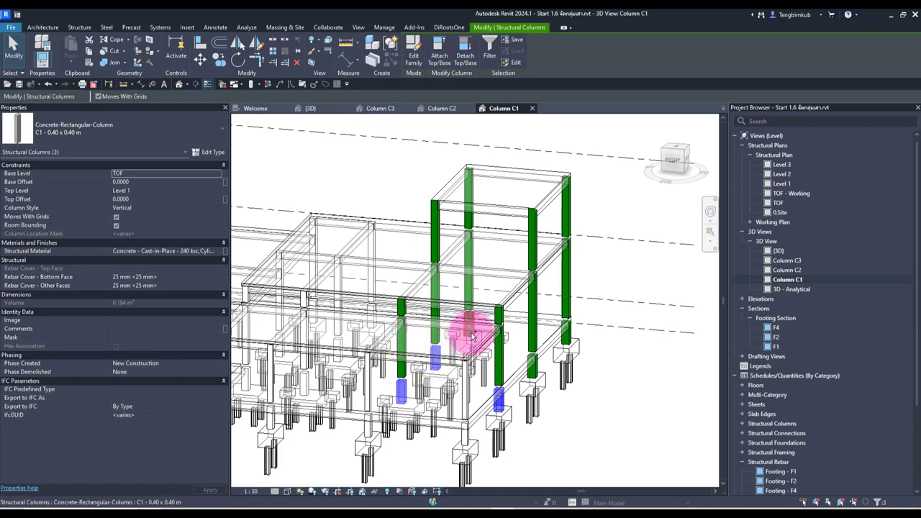
ctrl+click(538, 370)
ctrl+click(574, 340)
mouse_move(613, 367)
shift+middle_down()
mouse_move(566, 391)
mouse_move(633, 401)
mouse_move(617, 391)
shift+middle_up()
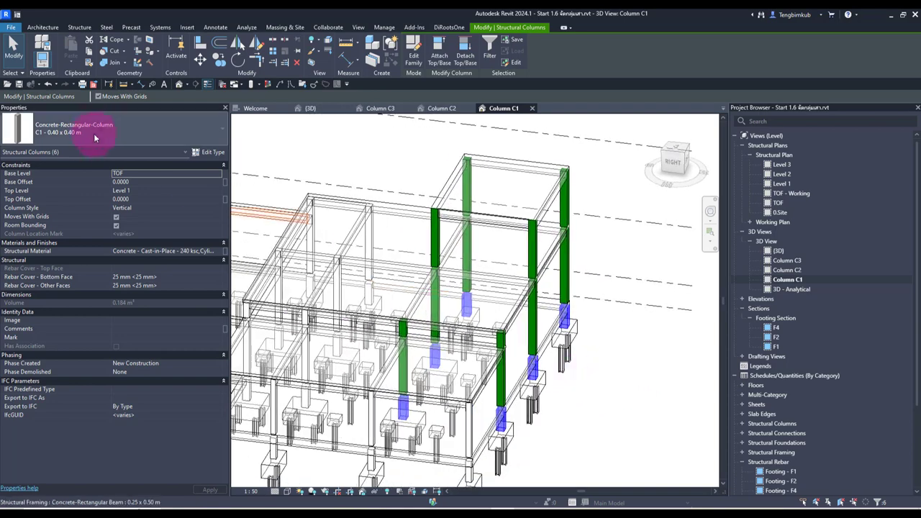
scroll(573, 270, down, 3)
mouse_move(609, 312)
shift+middle_down()
mouse_move(600, 353)
mouse_move(628, 374)
shift+middle_up()
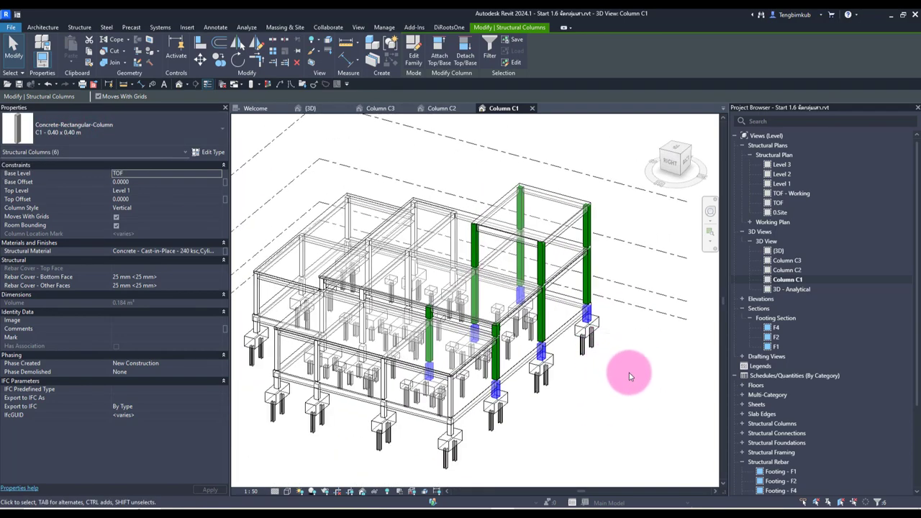
Step: Reselect only the two 0.35 x 0.35 m C1 columns and review them
click(629, 376)
scroll(500, 362, up, 2)
click(477, 365)
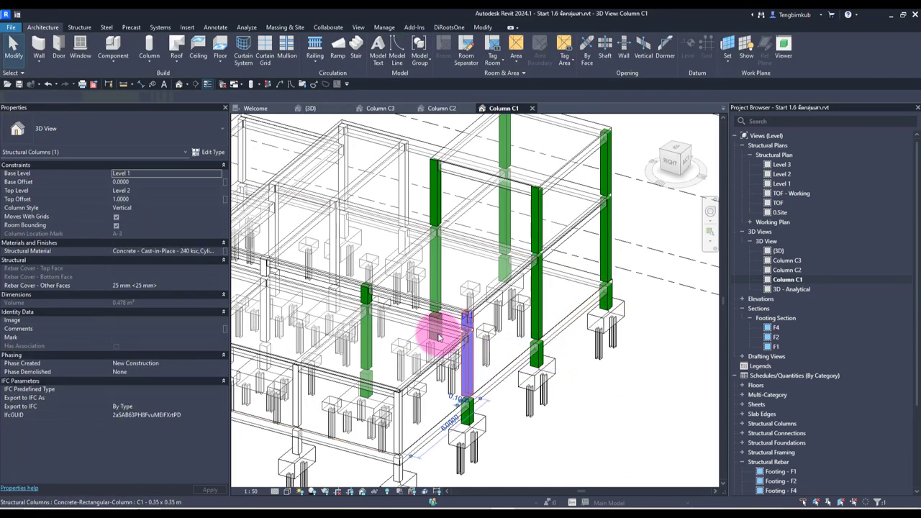
ctrl+click(372, 328)
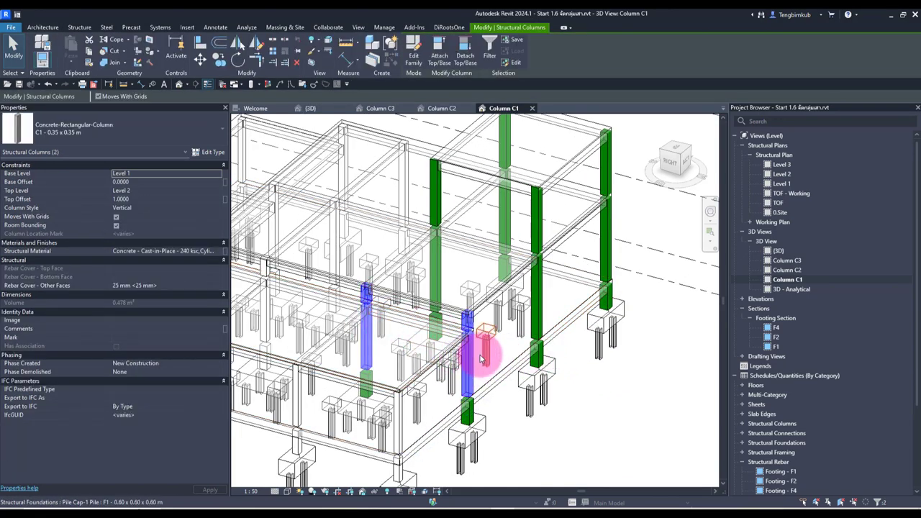
mouse_move(483, 349)
shift+middle_down()
mouse_move(586, 381)
mouse_move(573, 390)
mouse_move(494, 370)
shift+middle_up()
scroll(471, 378, up, 2)
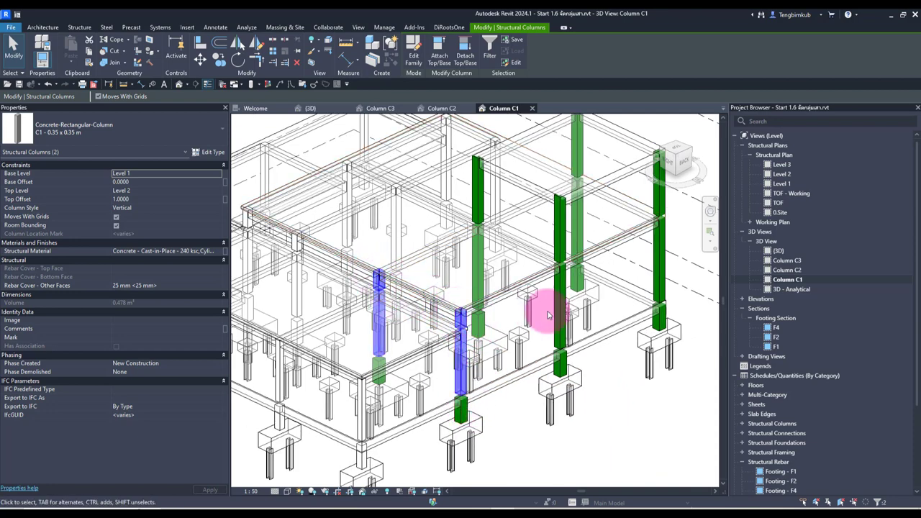
scroll(564, 308, down, 3)
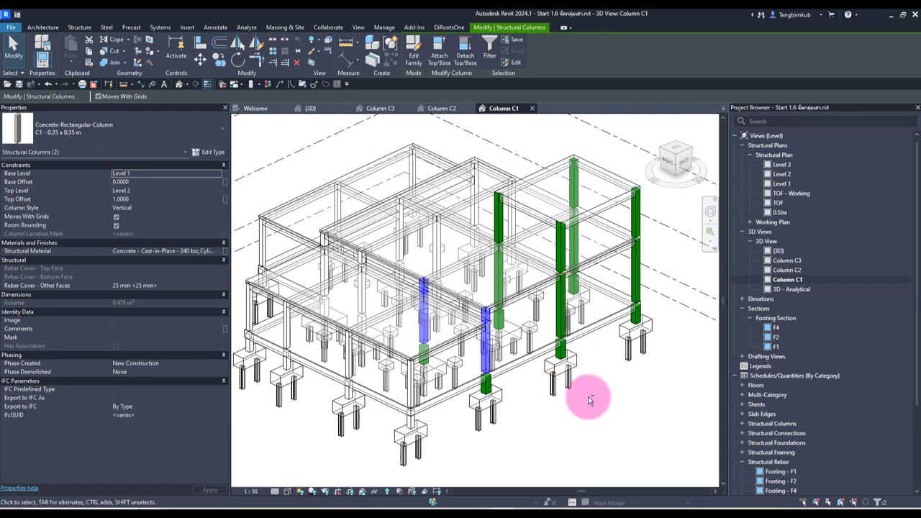
mouse_move(590, 397)
shift+middle_down()
mouse_move(601, 394)
mouse_move(591, 390)
shift+middle_up()
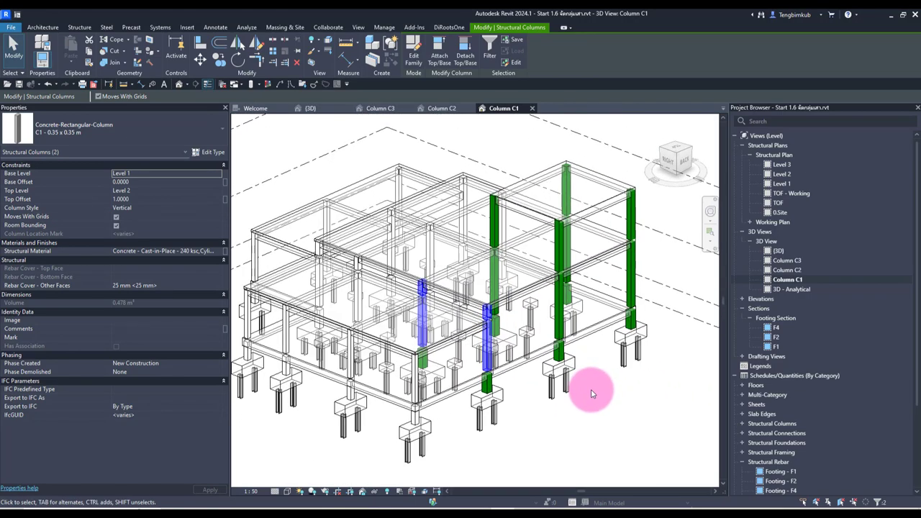
scroll(594, 411, up, 1)
scroll(494, 370, up, 1)
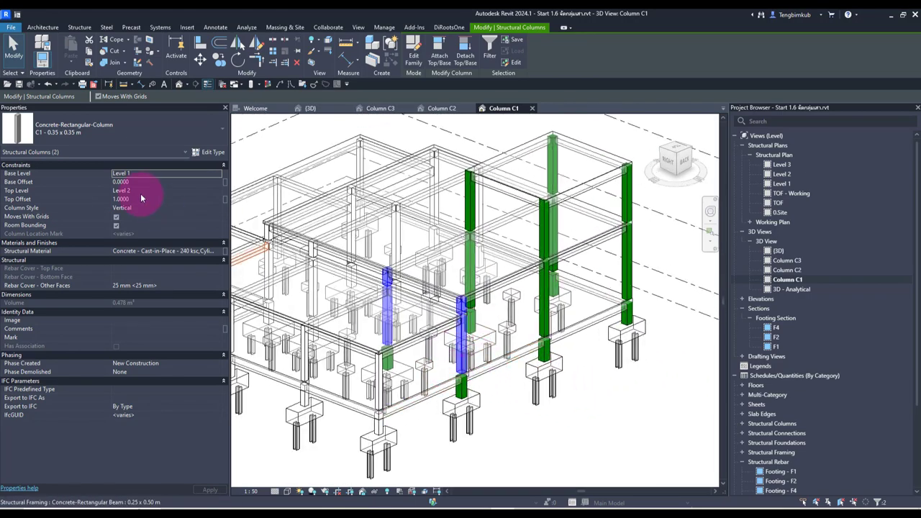
Step: Go through the Duplicate type-name dialog in the selected columns' Type Properties, then deselect
click(213, 152)
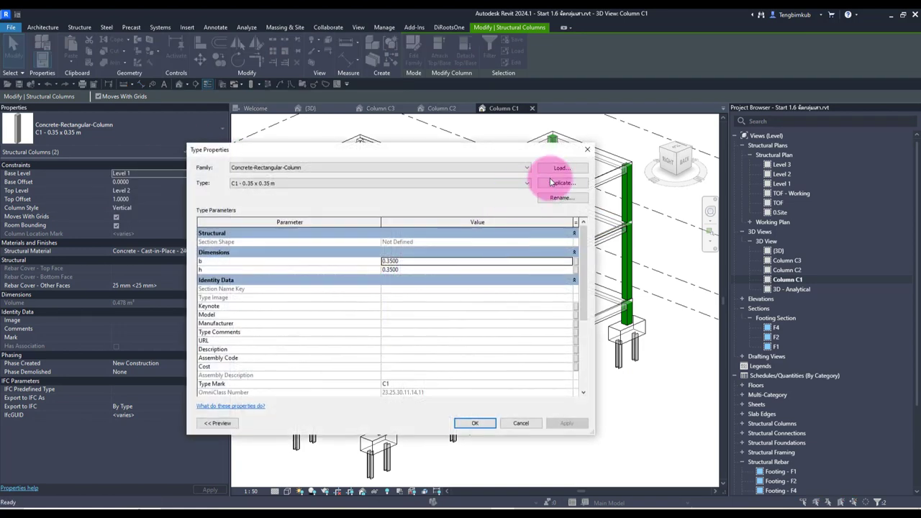
click(551, 183)
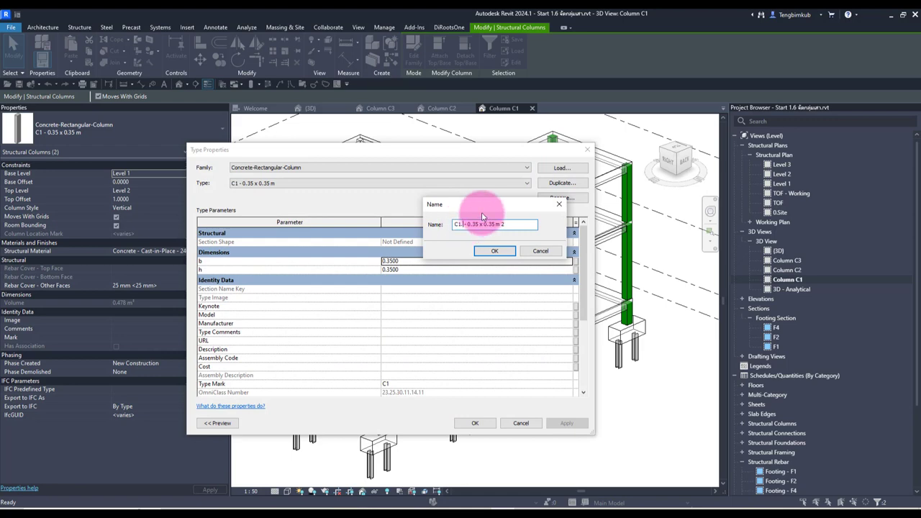
triple_click(516, 221)
text(.2)
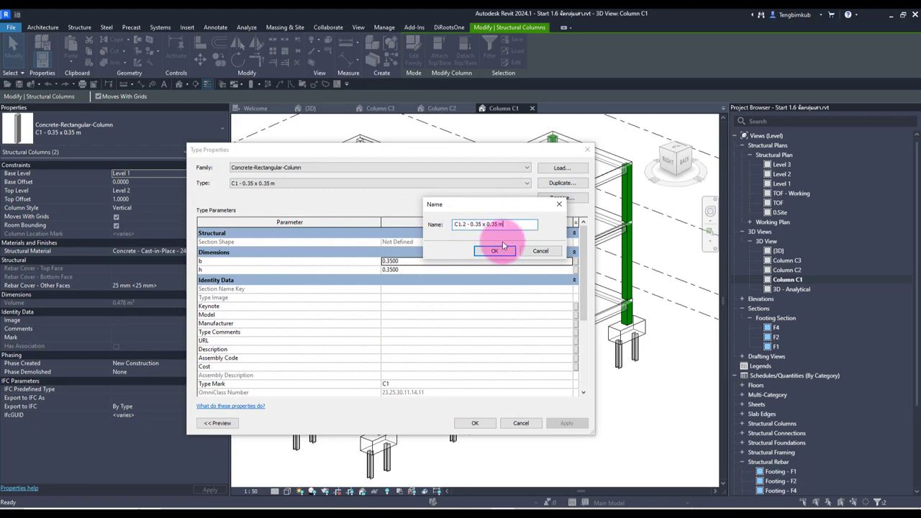
click(495, 251)
click(475, 423)
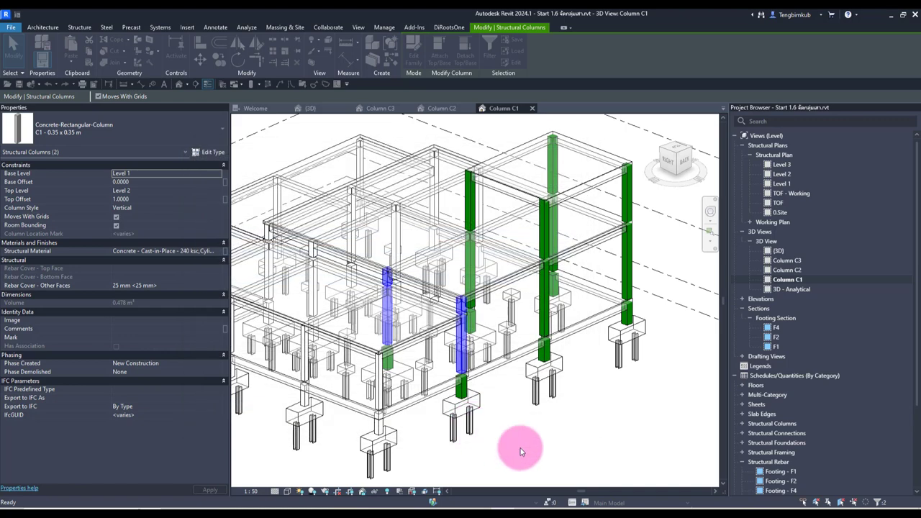
click(522, 452)
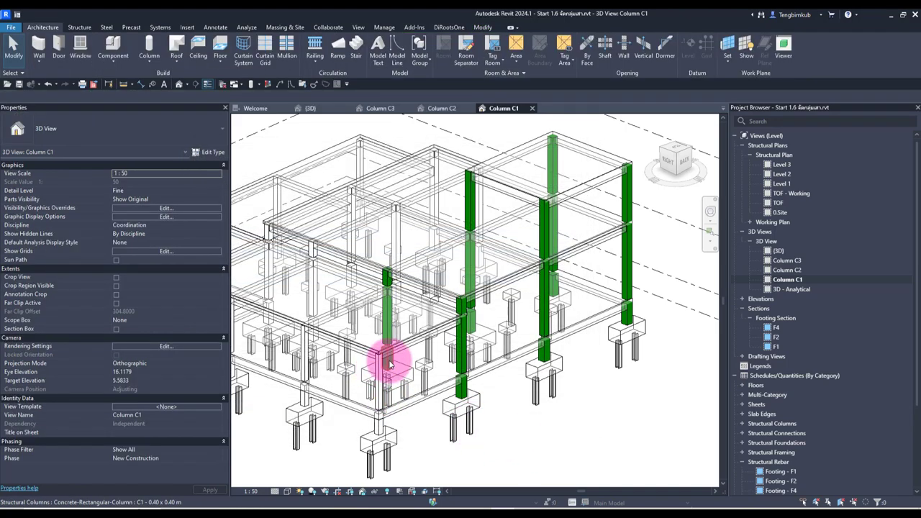
Step: Rename the short left column's type to C1.1 - 0.40 x 0.40 m
click(390, 363)
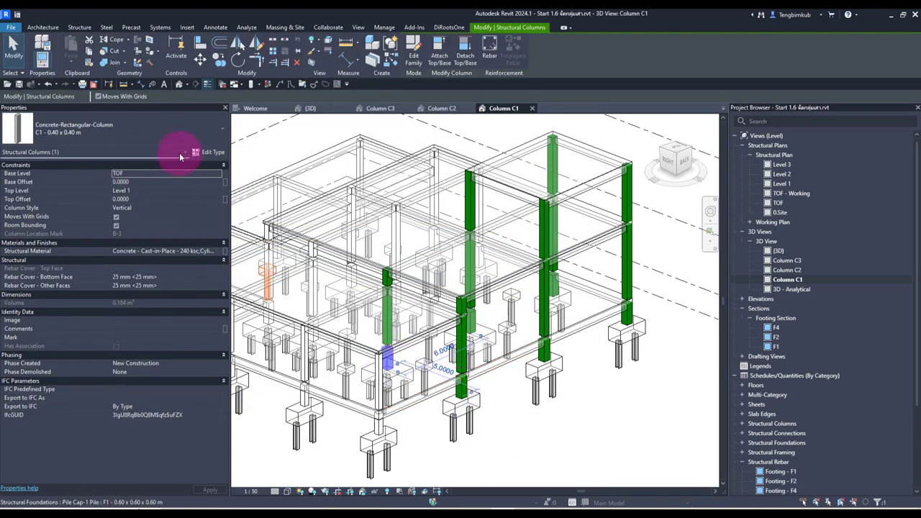
click(210, 152)
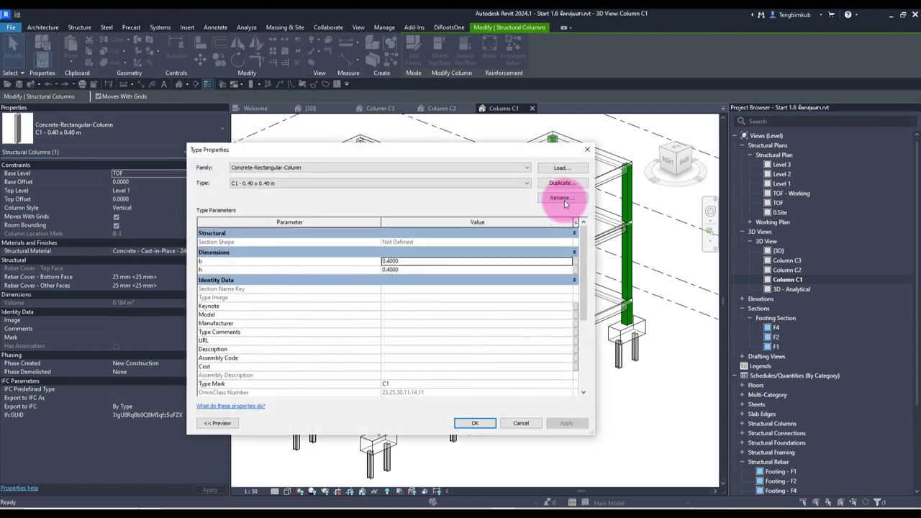
click(562, 198)
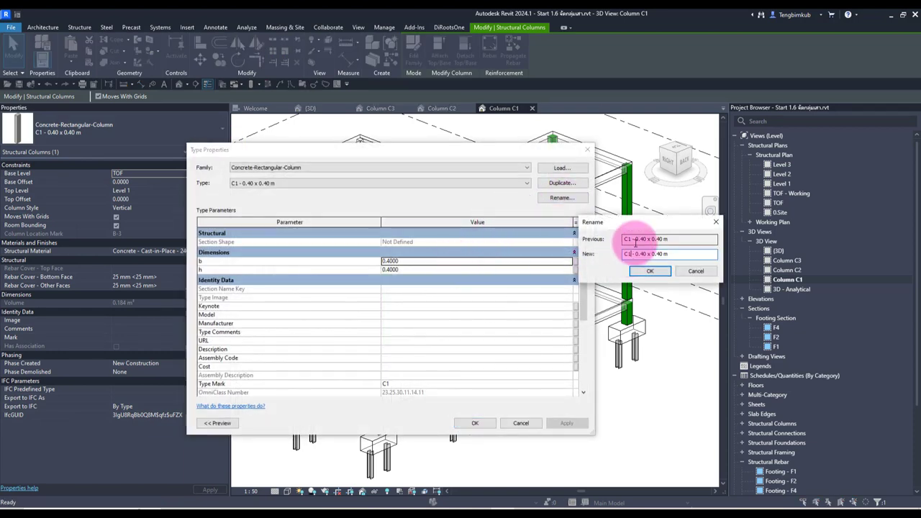
click(650, 270)
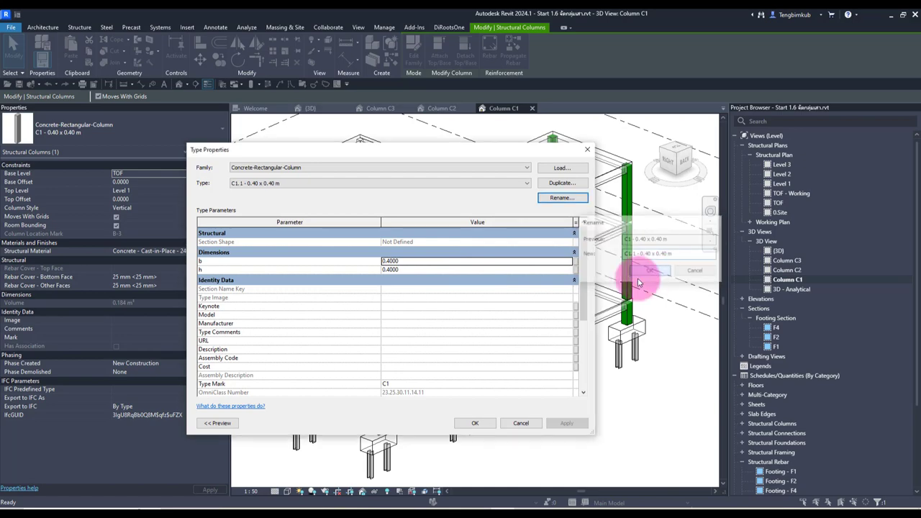
click(475, 423)
click(552, 451)
scroll(553, 451, down, 2)
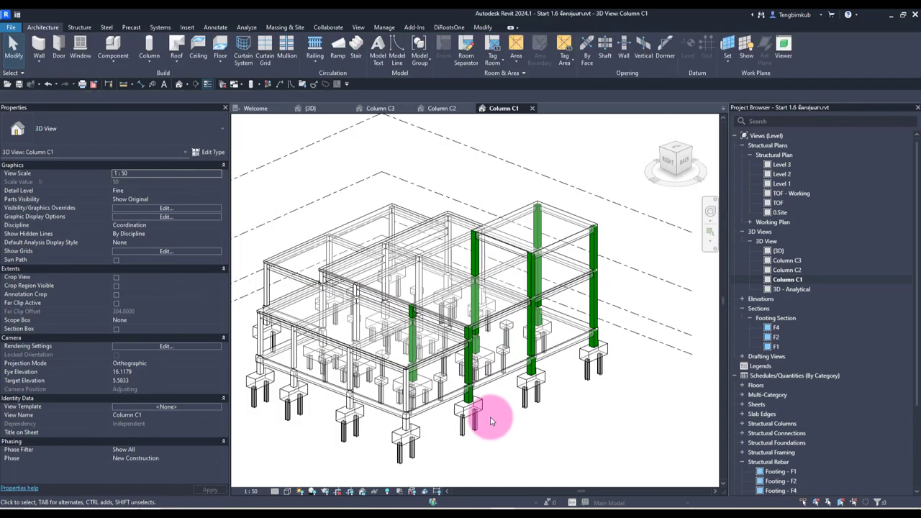
middle_drag(576, 422, 553, 407)
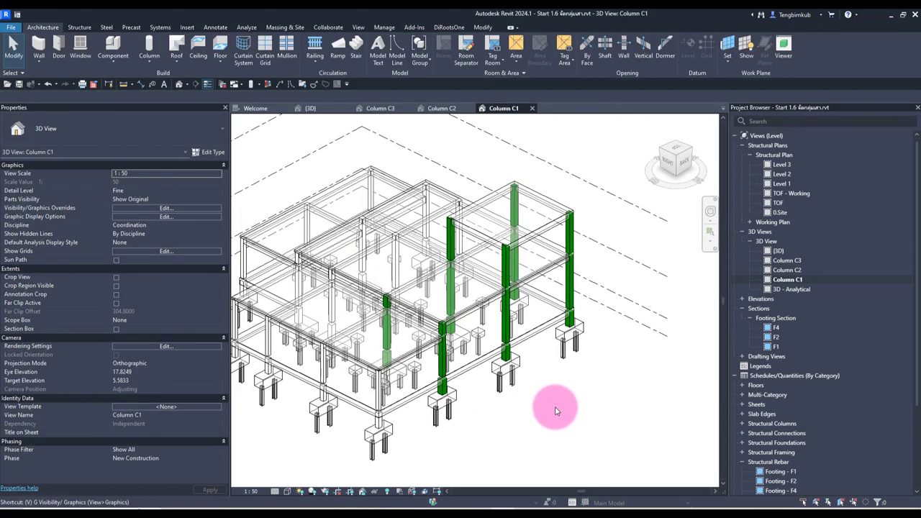
Step: Open the view filters editor with VG and rename the C1 filter to C1.1
key(v)
key(g)
click(659, 141)
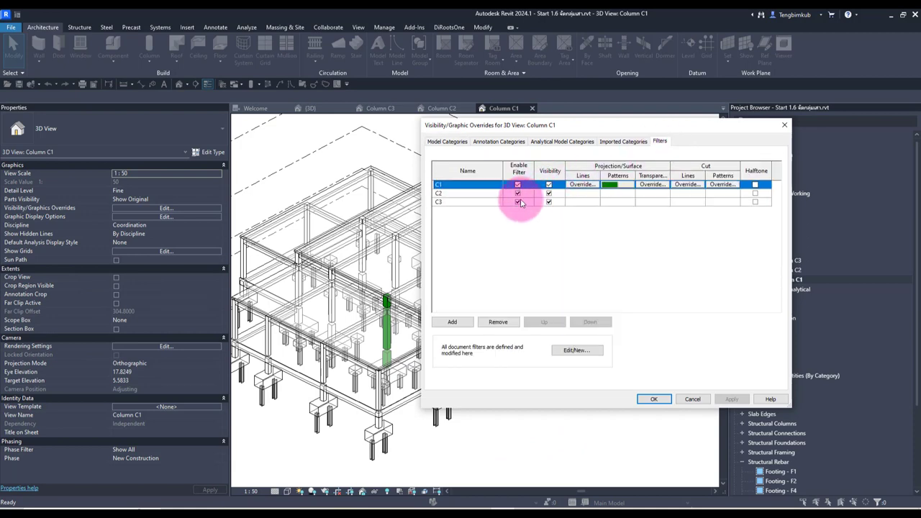
click(576, 350)
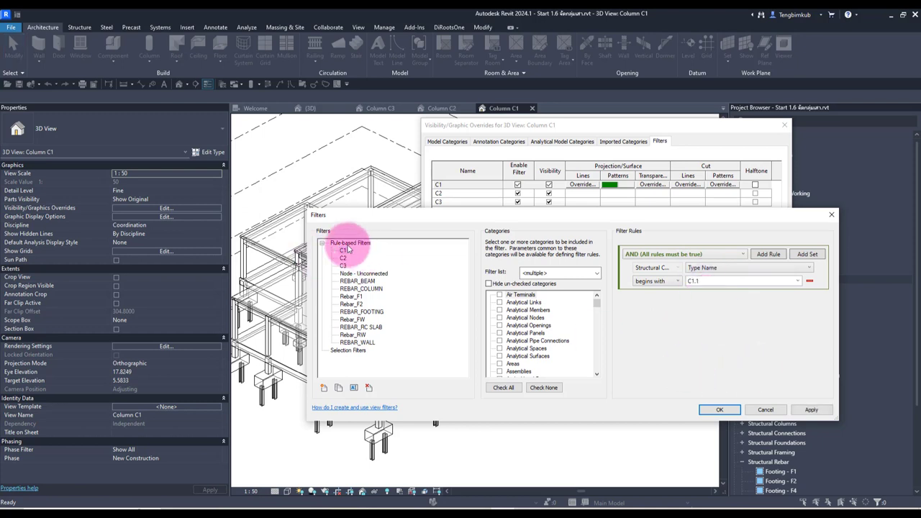
click(353, 388)
text(C1.1)
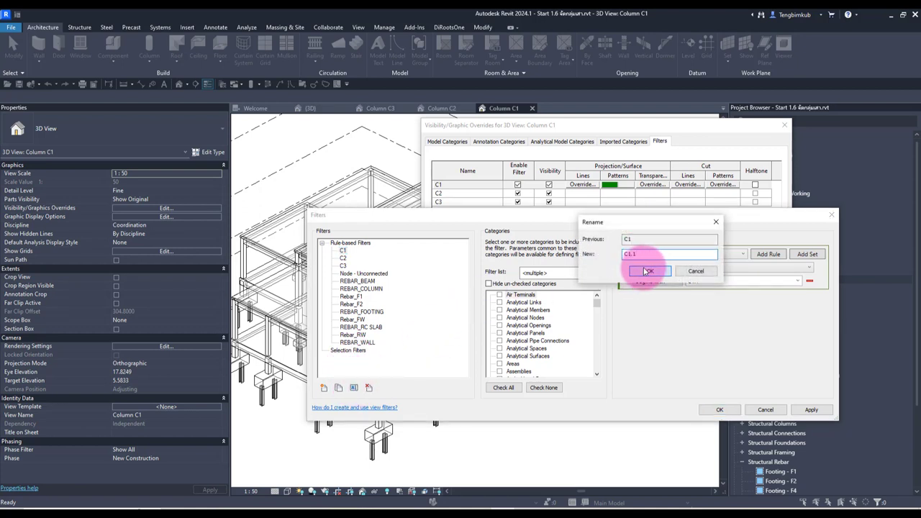
click(647, 271)
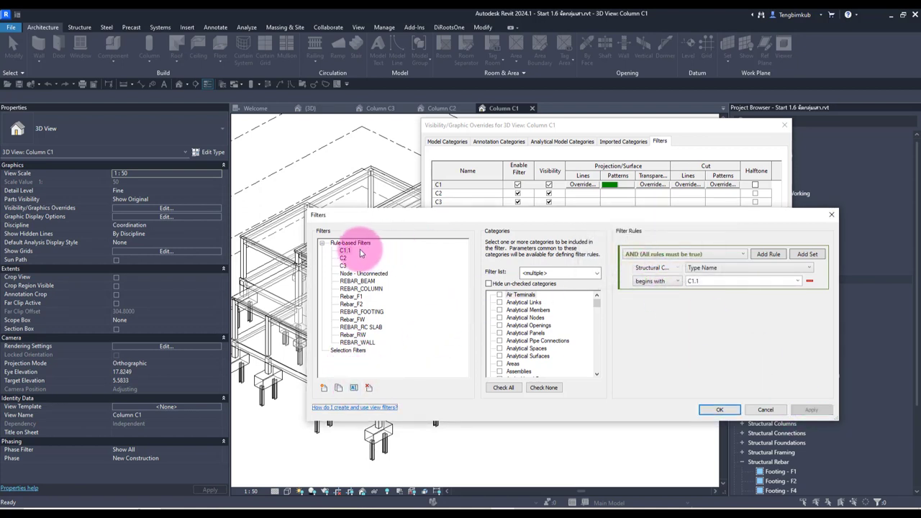
Step: Duplicate the C1.1 filter, rename the copy C1.2, and apply
click(339, 389)
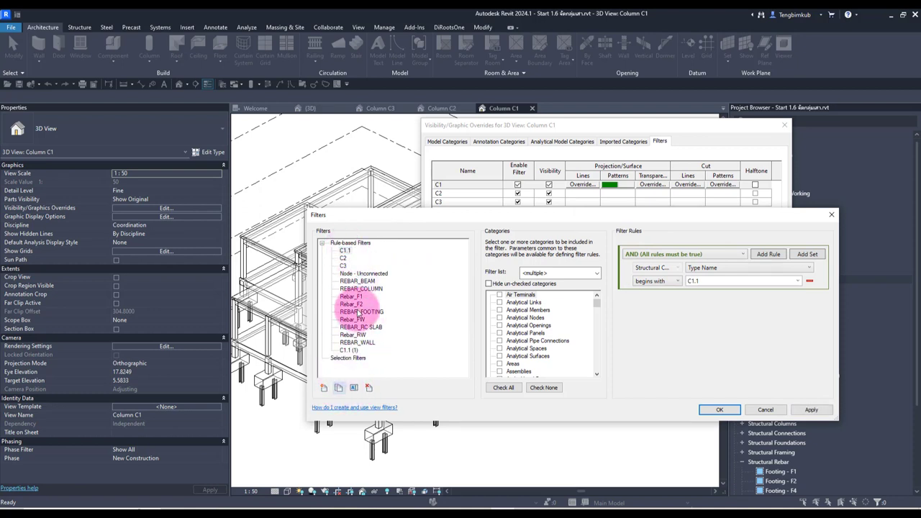
click(353, 387)
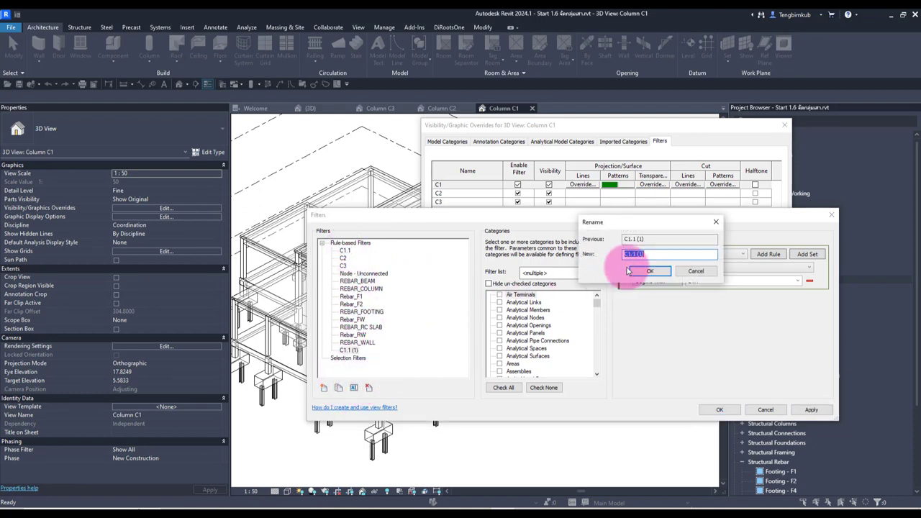
drag(633, 255, 691, 256)
text(C1.2)
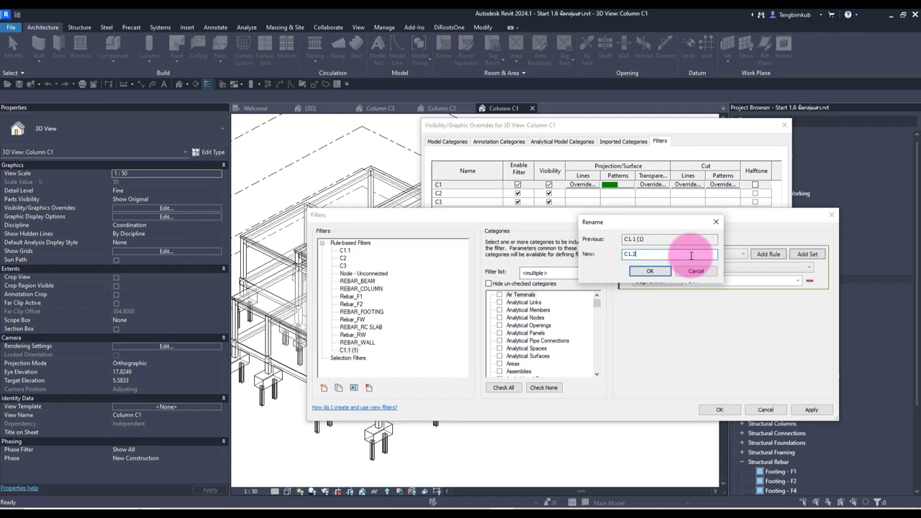
key(Return)
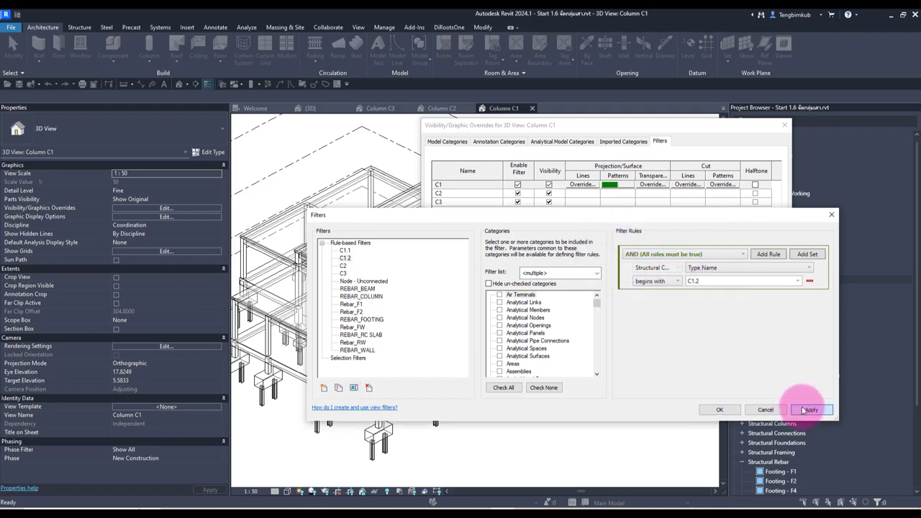
click(812, 410)
Step: Duplicate C1.2 as a third filter named C1.3 and close the filter editor
click(489, 284)
click(365, 262)
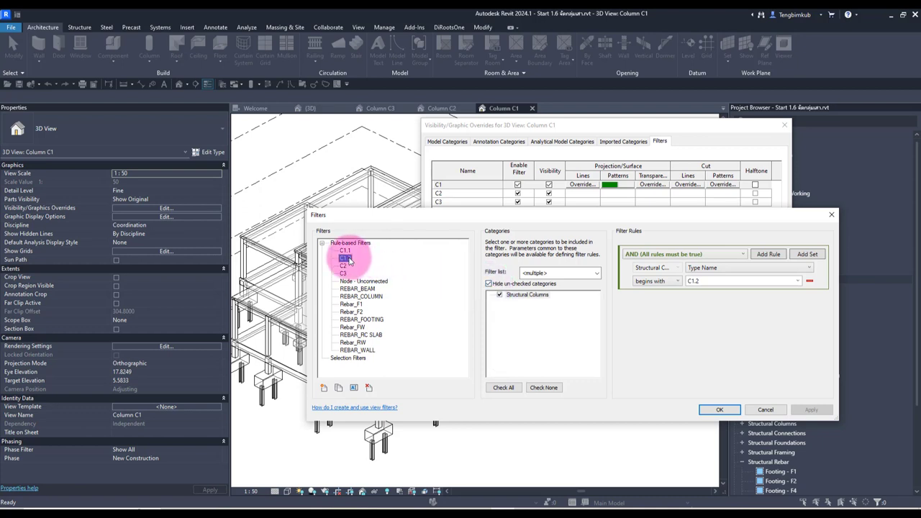
click(353, 387)
click(627, 255)
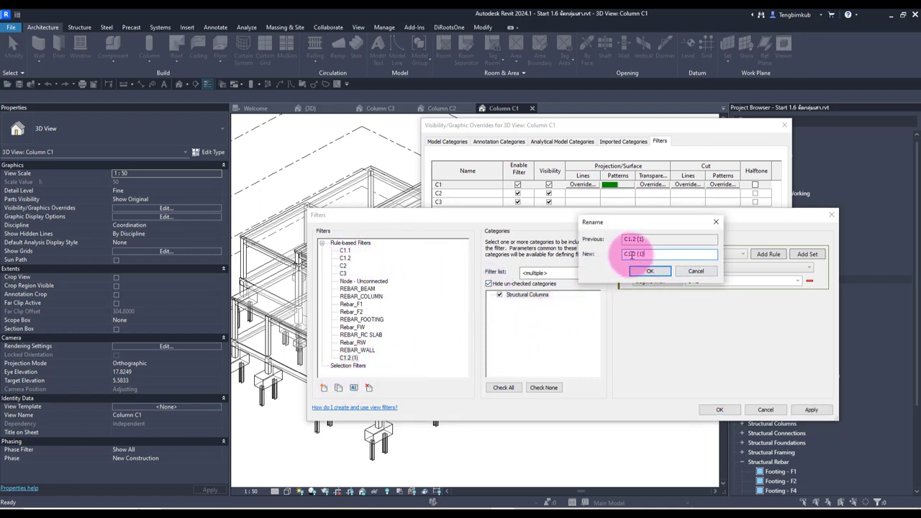
drag(642, 255, 693, 255)
text(C1.3)
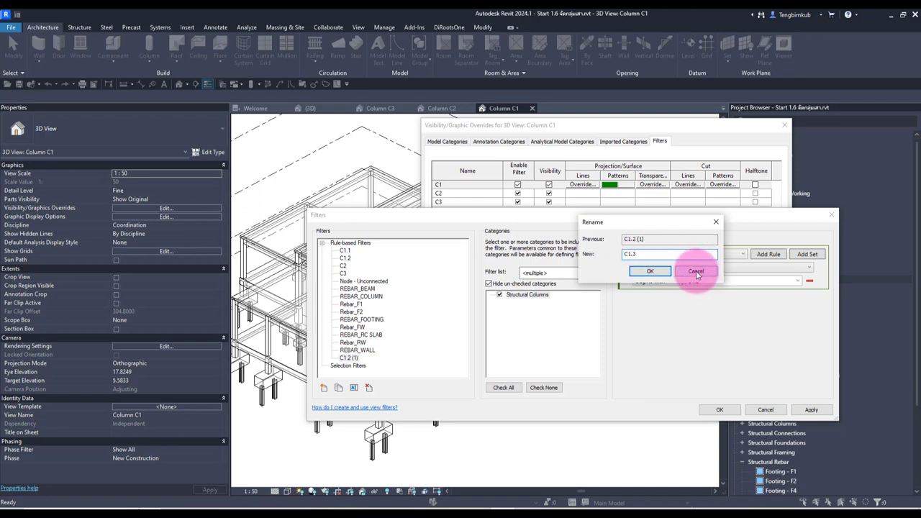
click(650, 271)
text(C1.3)
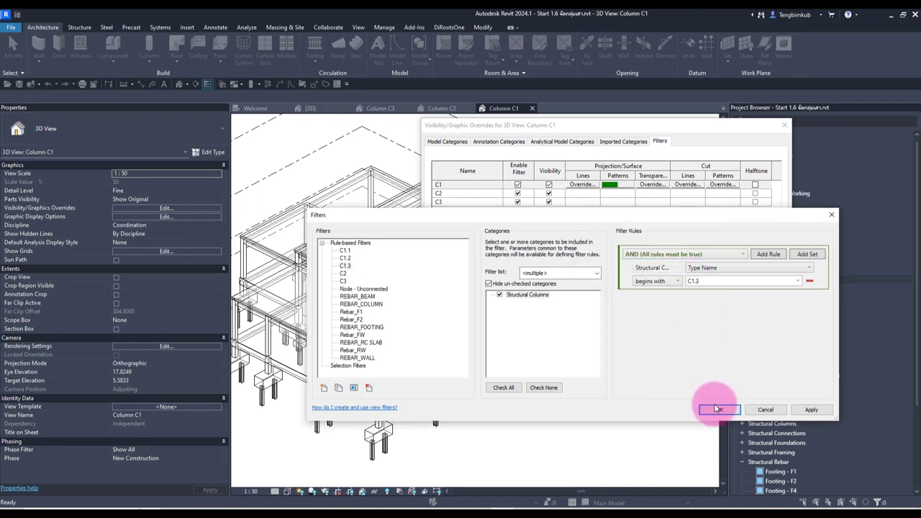
click(719, 409)
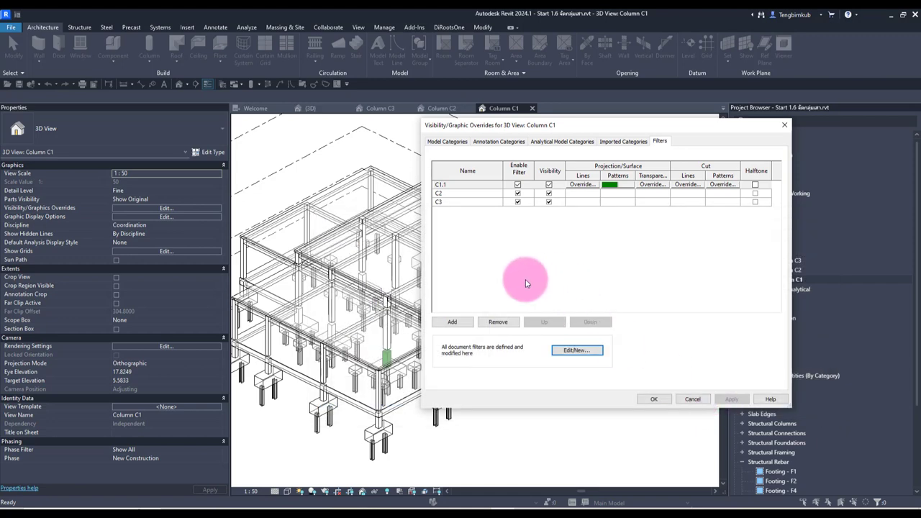
click(455, 321)
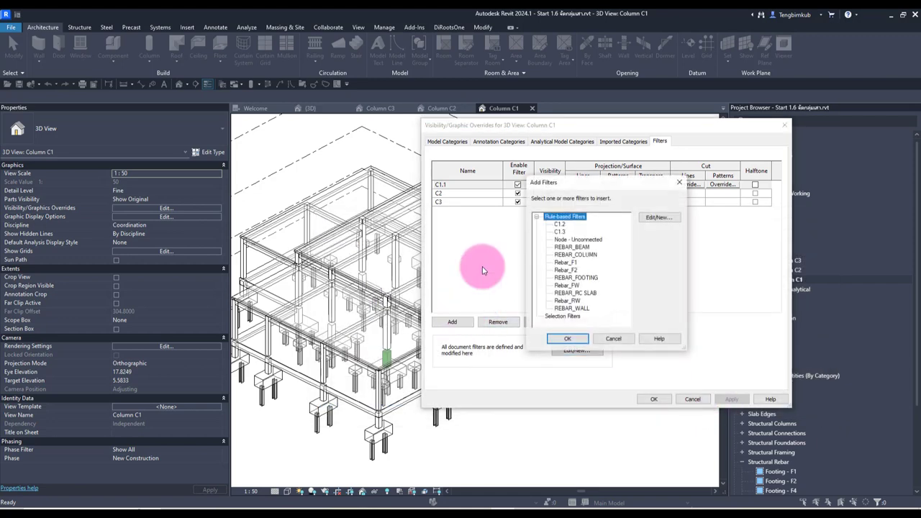
shift+click(560, 232)
click(567, 339)
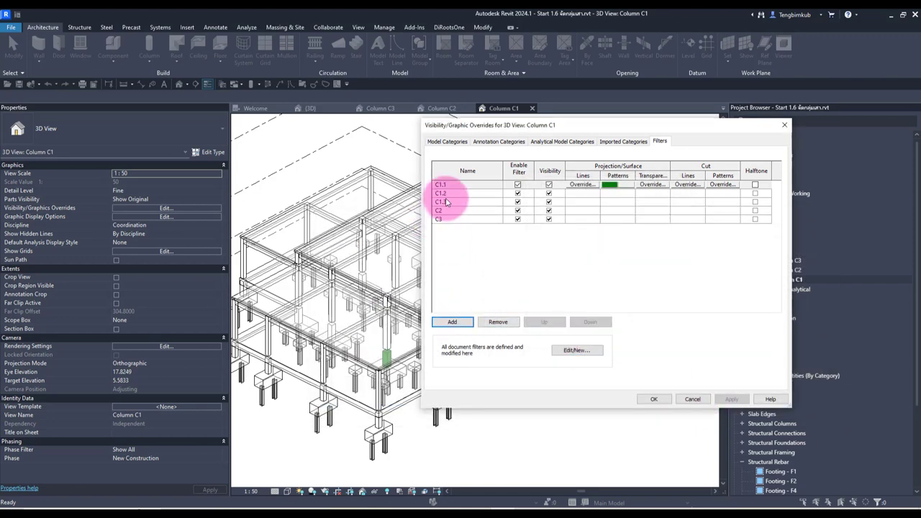
click(450, 212)
click(453, 193)
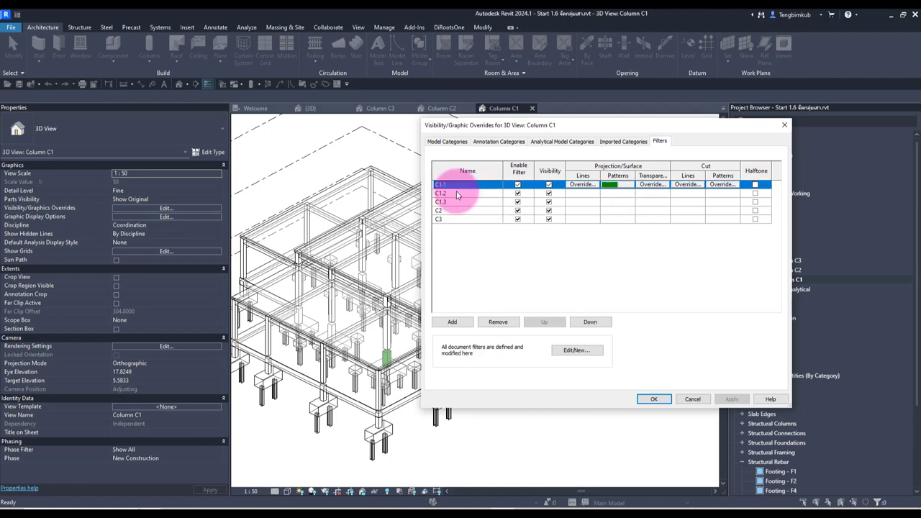
click(617, 193)
click(612, 267)
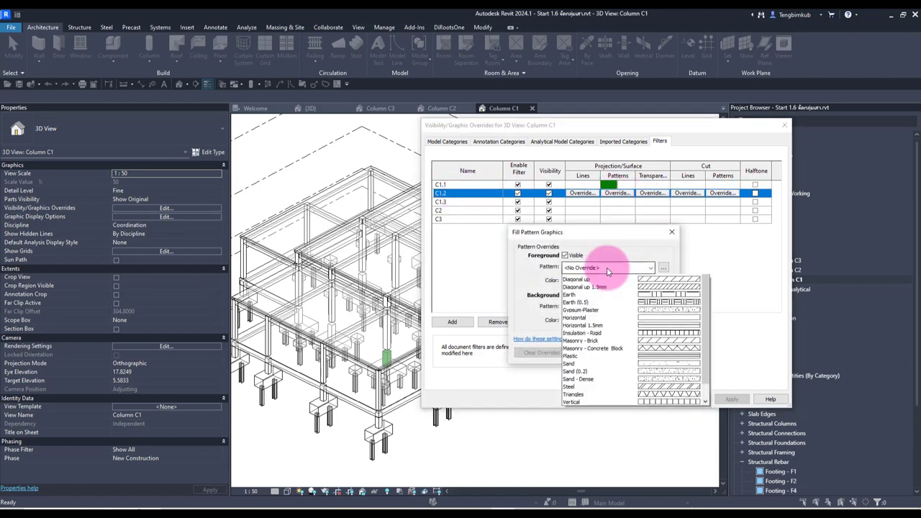
click(613, 288)
click(594, 280)
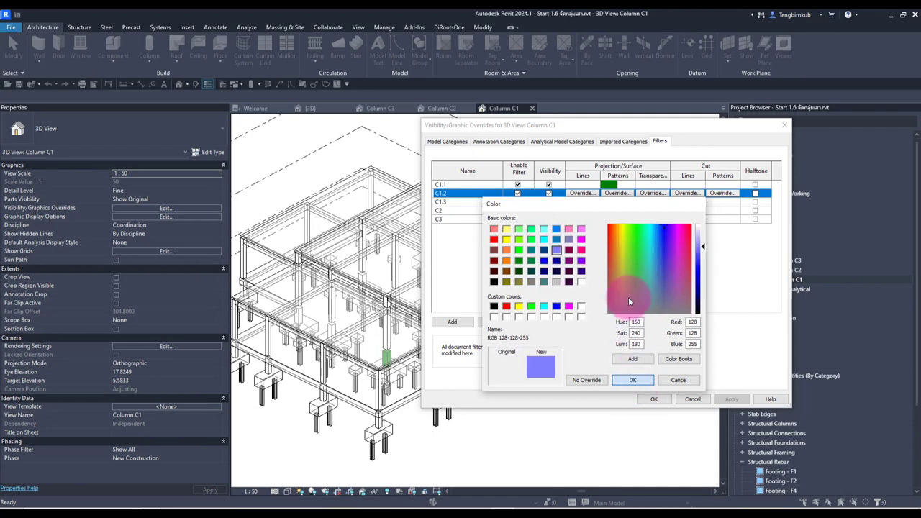
click(632, 380)
click(608, 353)
click(612, 202)
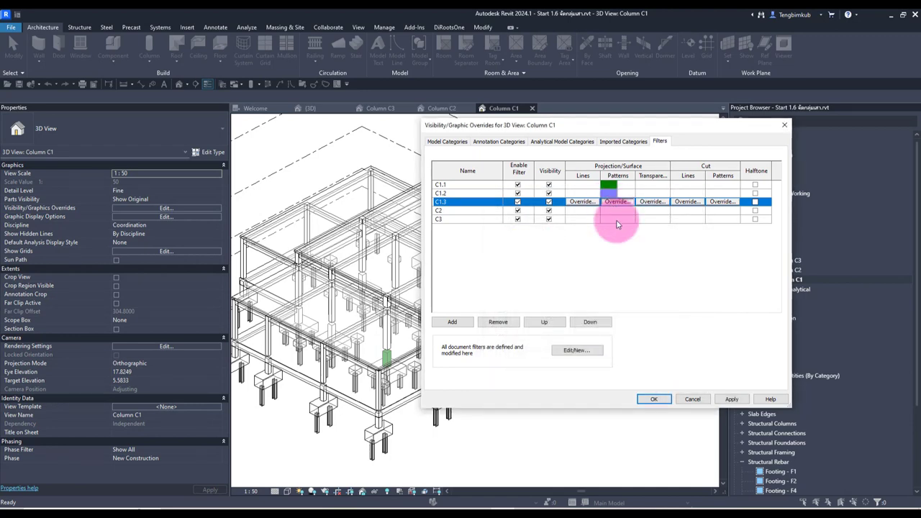
click(617, 202)
click(612, 267)
click(609, 287)
click(608, 284)
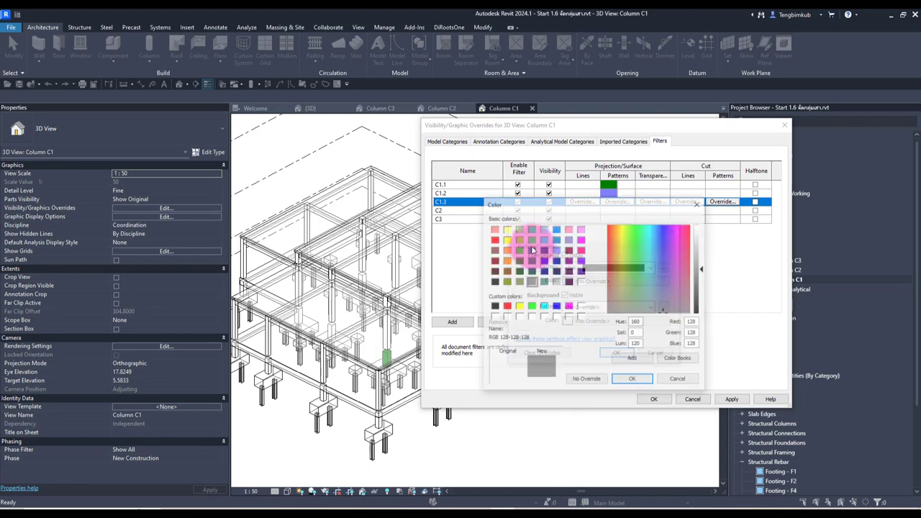
click(493, 239)
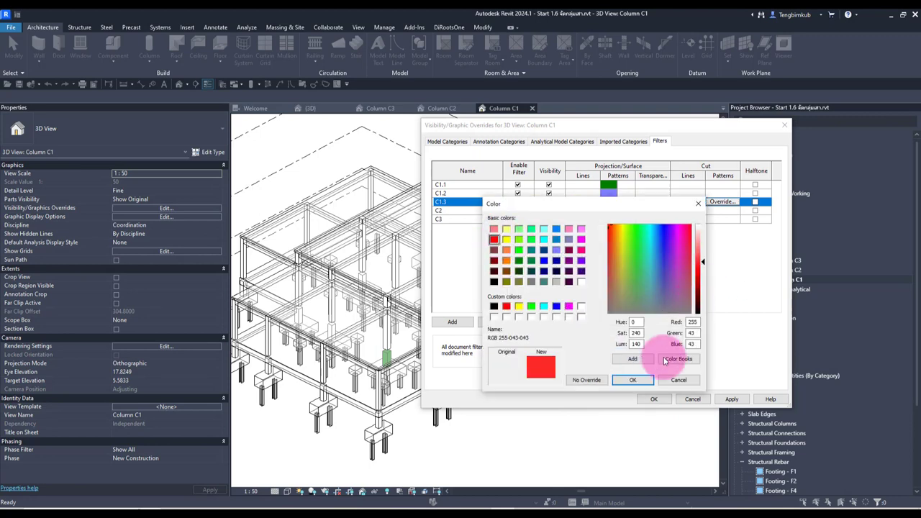
click(633, 380)
click(616, 351)
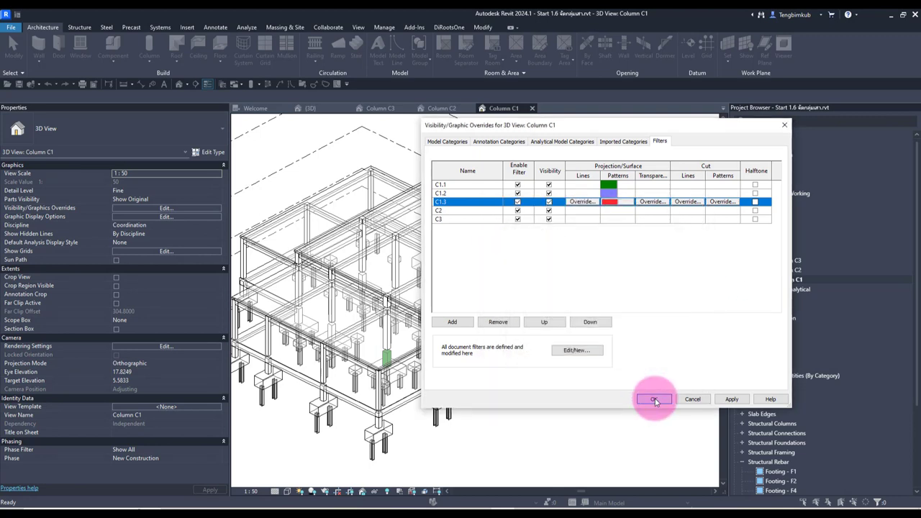
click(653, 398)
scroll(624, 381, up, 1)
scroll(582, 377, up, 1)
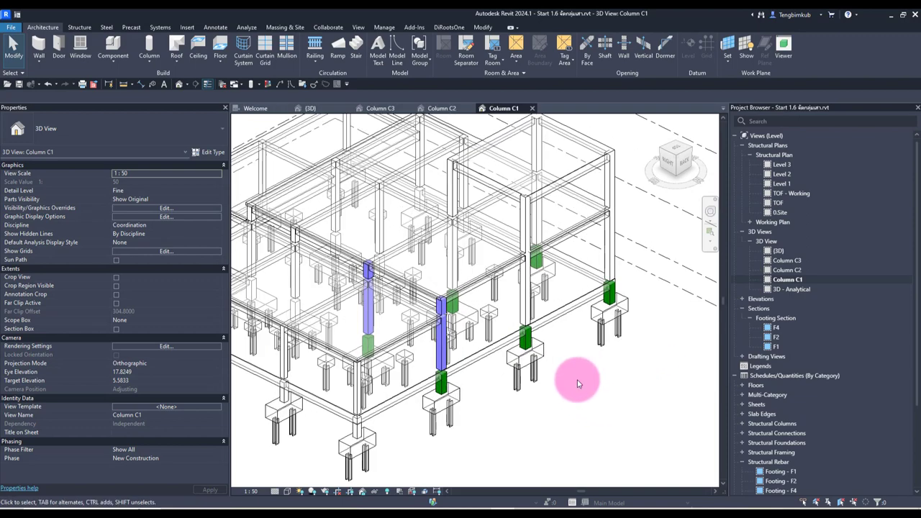
scroll(564, 370, up, 1)
scroll(504, 389, up, 1)
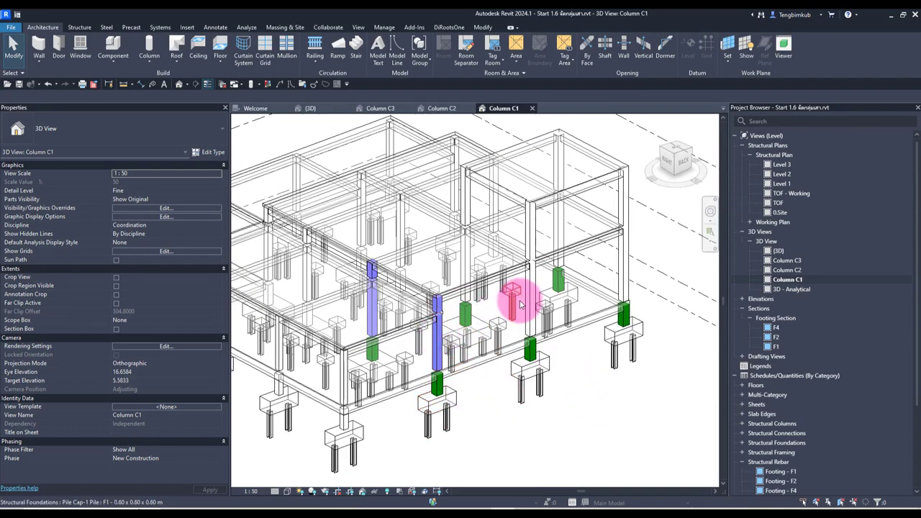
click(597, 334)
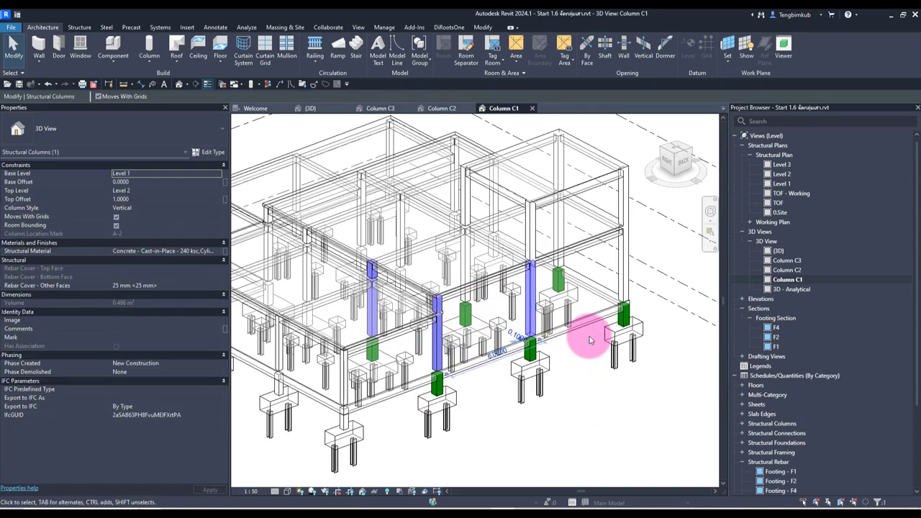
click(597, 385)
scroll(576, 317, up, 2)
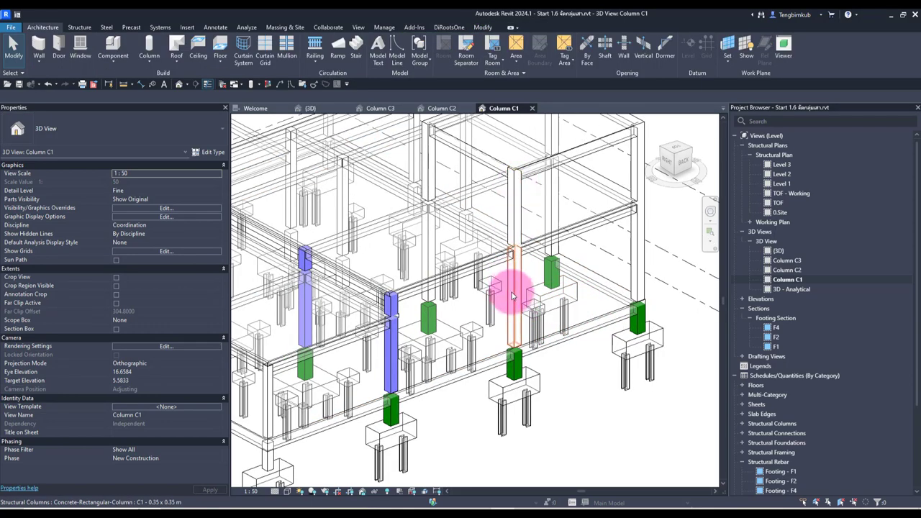
scroll(597, 257, down, 3)
scroll(575, 230, up, 2)
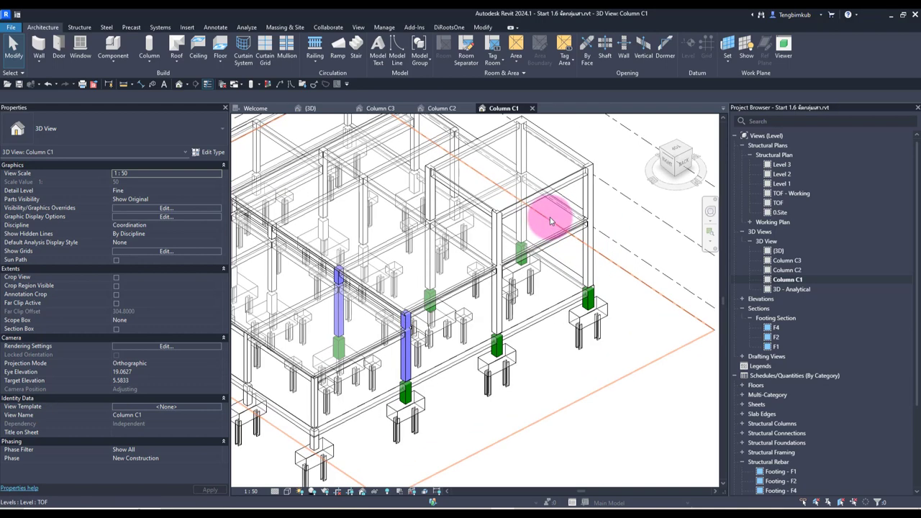
click(502, 237)
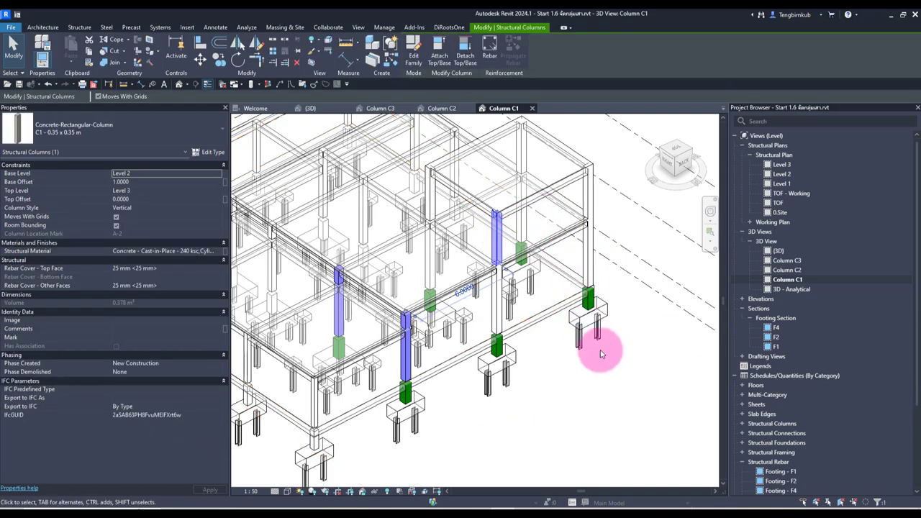
click(648, 277)
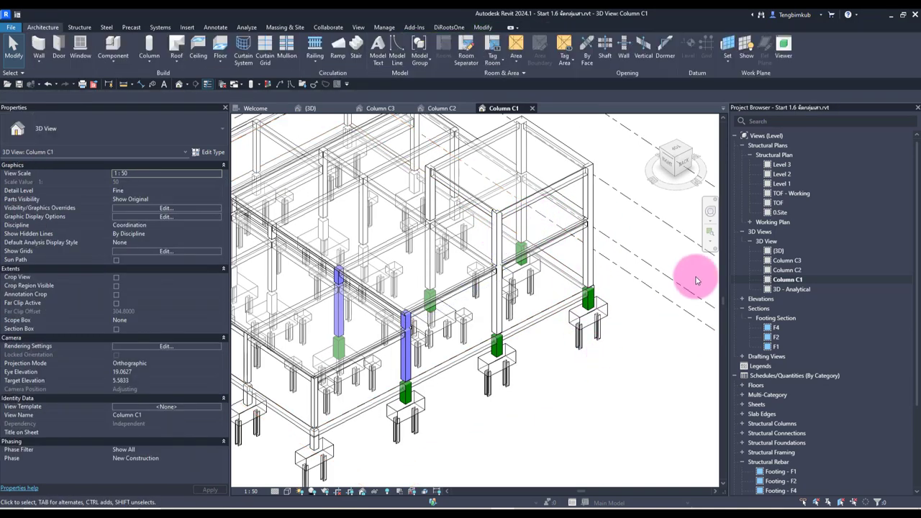
Step: In the Level 1 plan, draw a new section line across gridline A
double_click(783, 185)
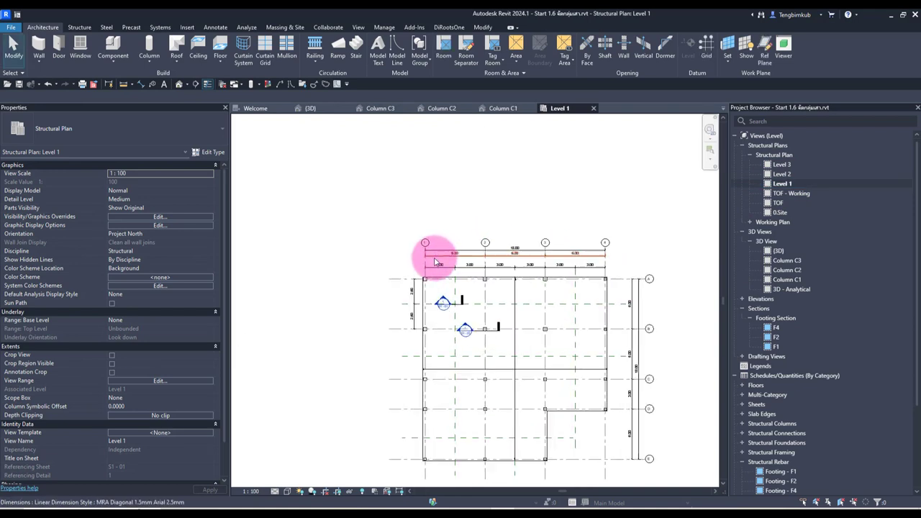
scroll(435, 262, up, 2)
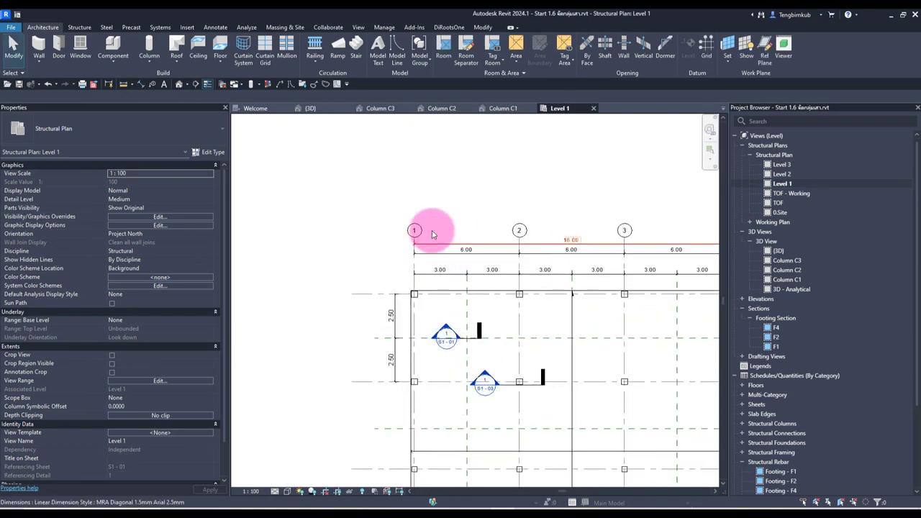
click(196, 84)
click(403, 303)
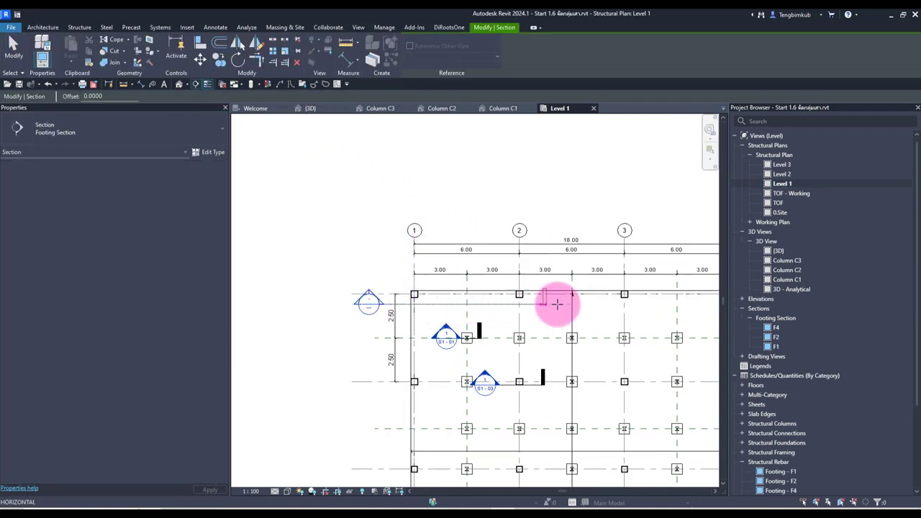
click(651, 302)
click(629, 172)
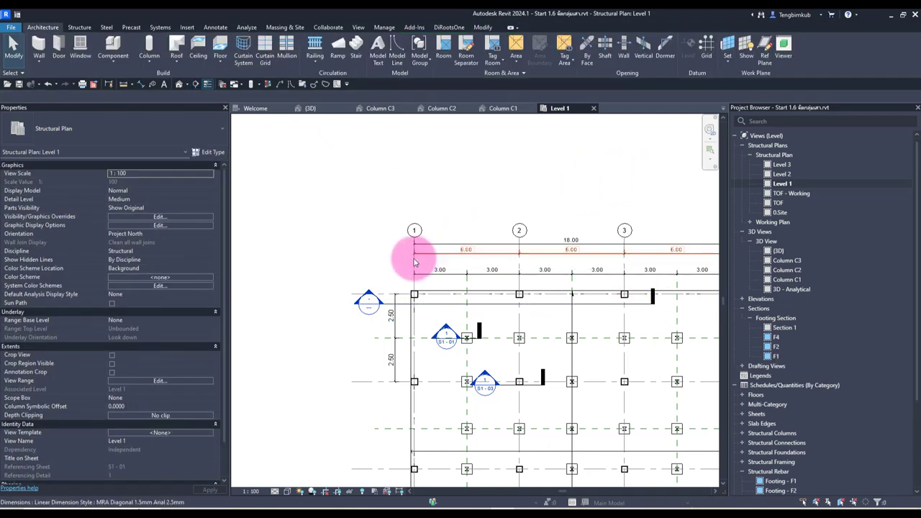
Step: Open Section 1 and check its two stacked C1 columns in the 3D model
double_click(367, 297)
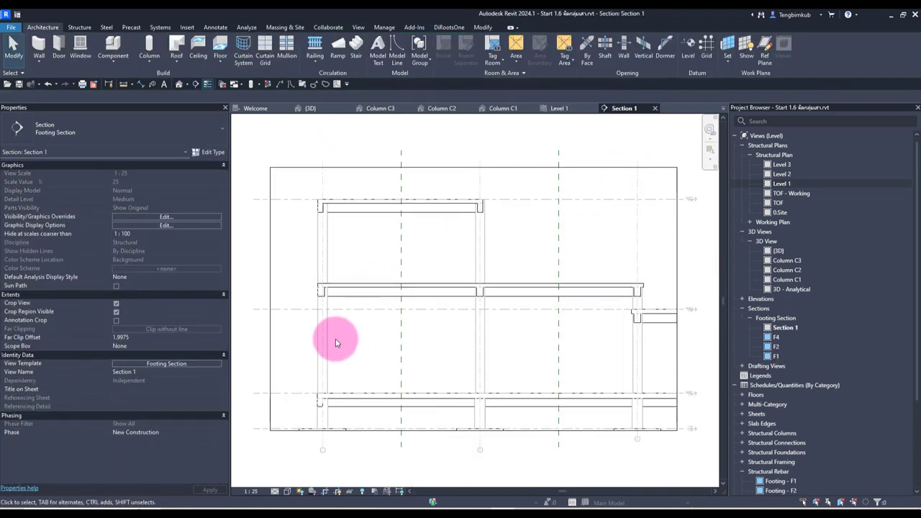
click(319, 350)
ctrl+click(322, 215)
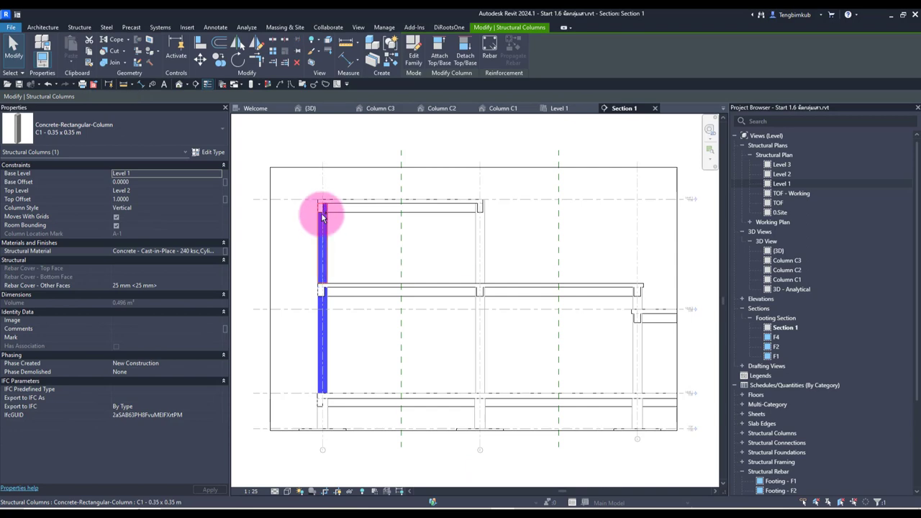
click(323, 109)
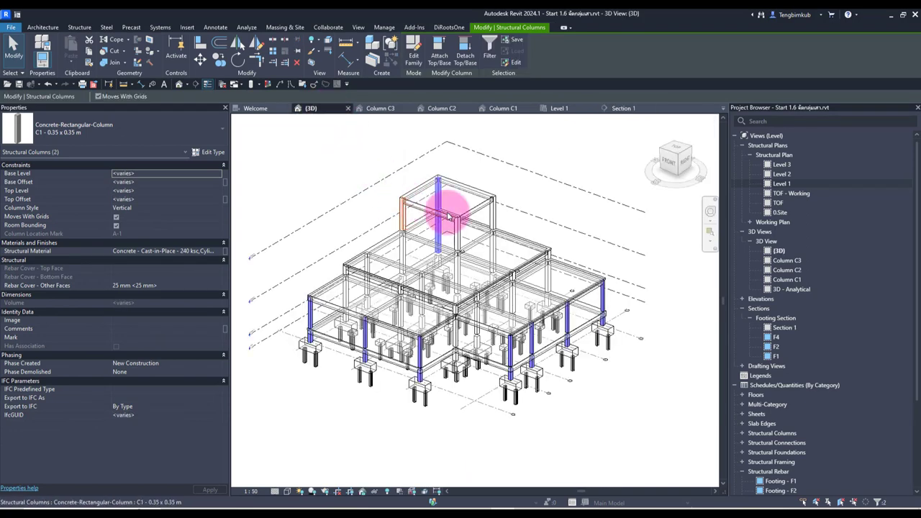
click(561, 148)
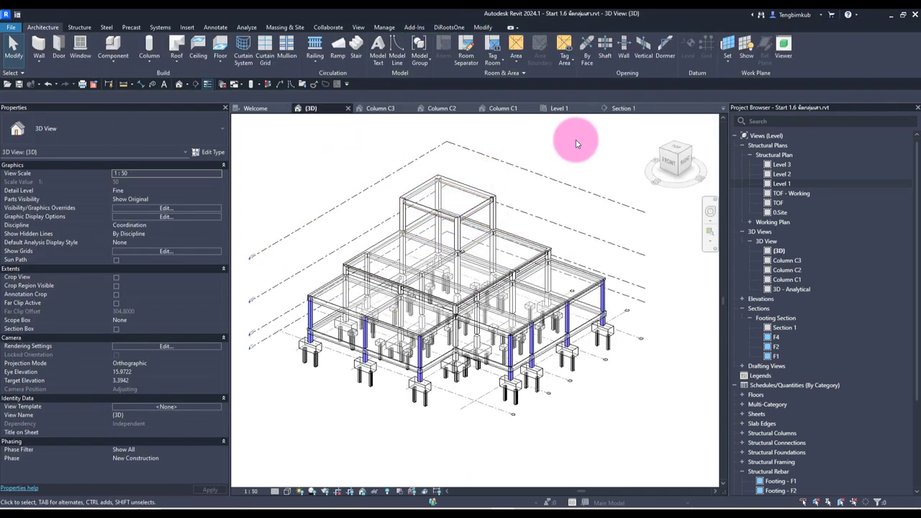
click(624, 110)
scroll(376, 315, up, 2)
scroll(362, 345, up, 1)
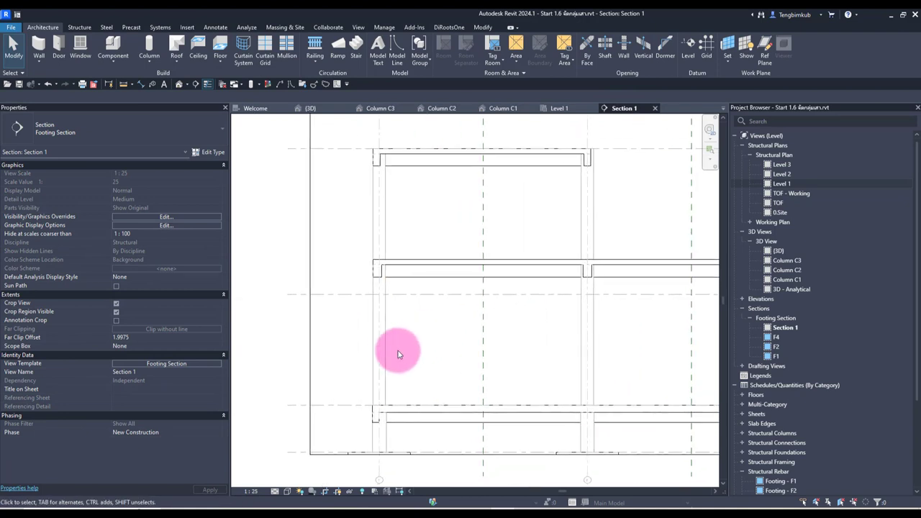
Step: Dimension the height between the two level lines in Section 1 with DI, then return to Column C1
key(d)
key(i)
click(345, 149)
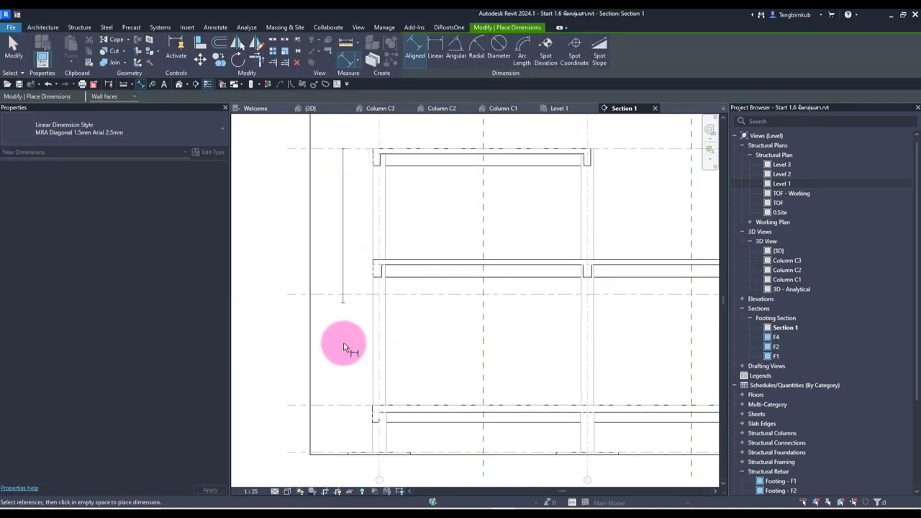
click(346, 405)
click(350, 257)
scroll(349, 294, up, 2)
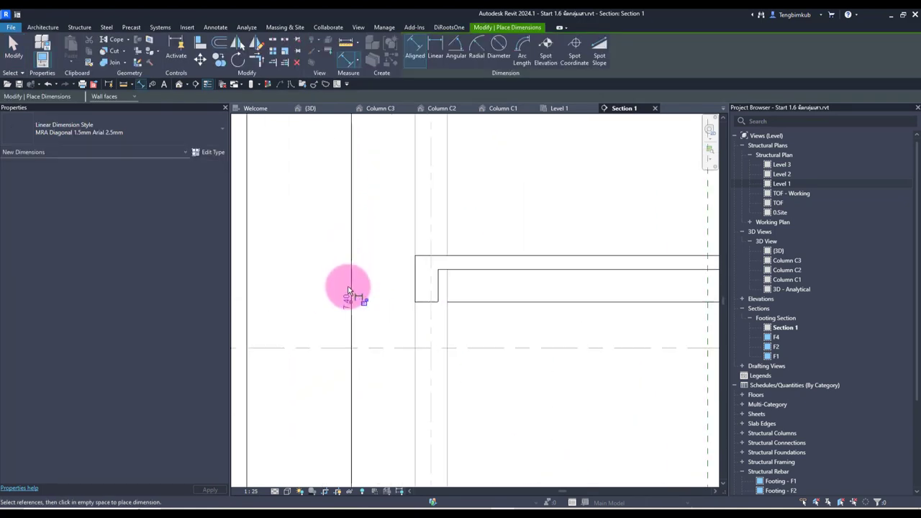
key(Escape)
key(Escape)
scroll(362, 295, down, 1)
click(351, 236)
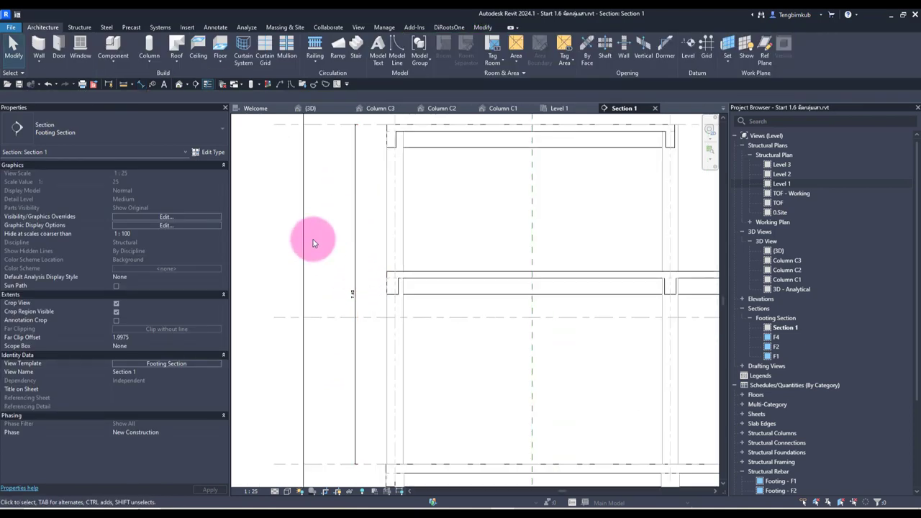
click(355, 249)
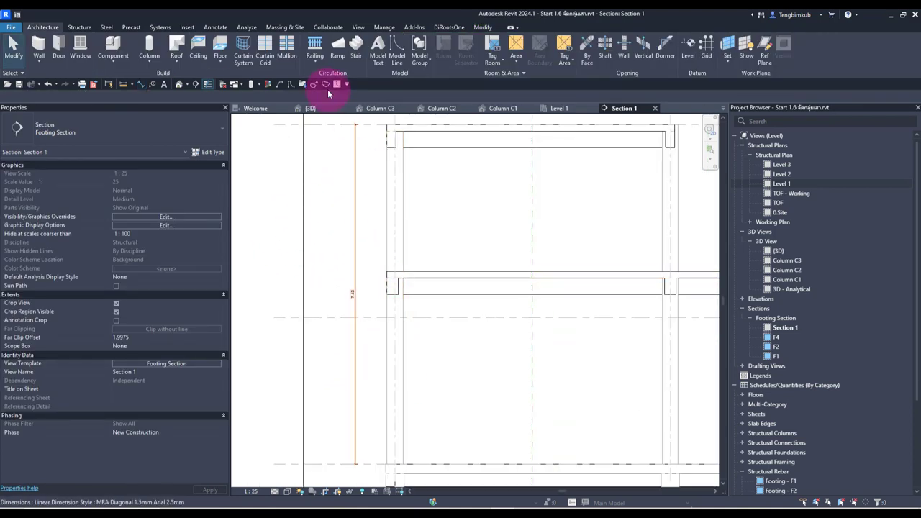
click(383, 370)
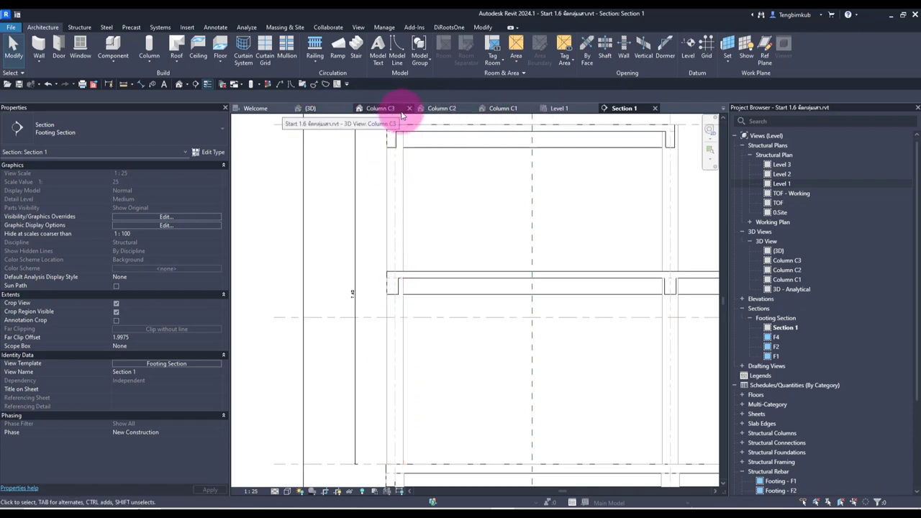
click(505, 108)
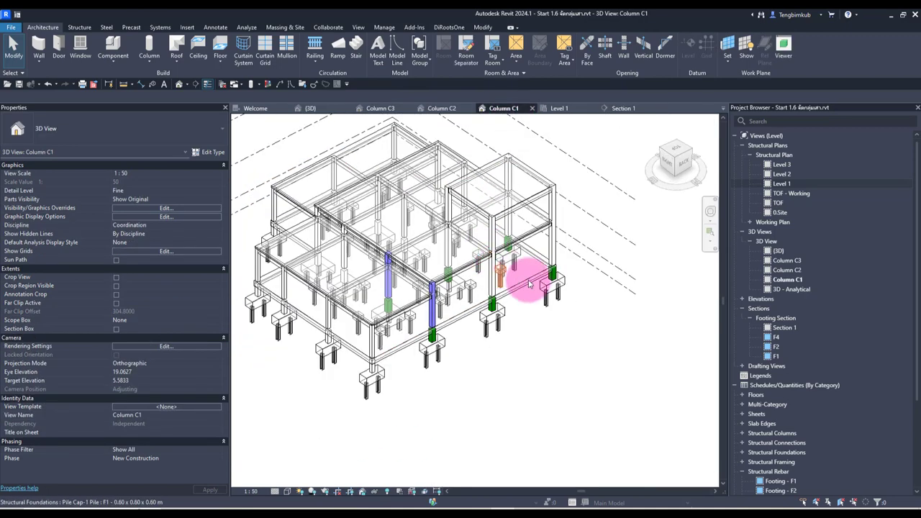
Step: Select the eight column segments around the pile caps
scroll(529, 285, up, 2)
click(479, 303)
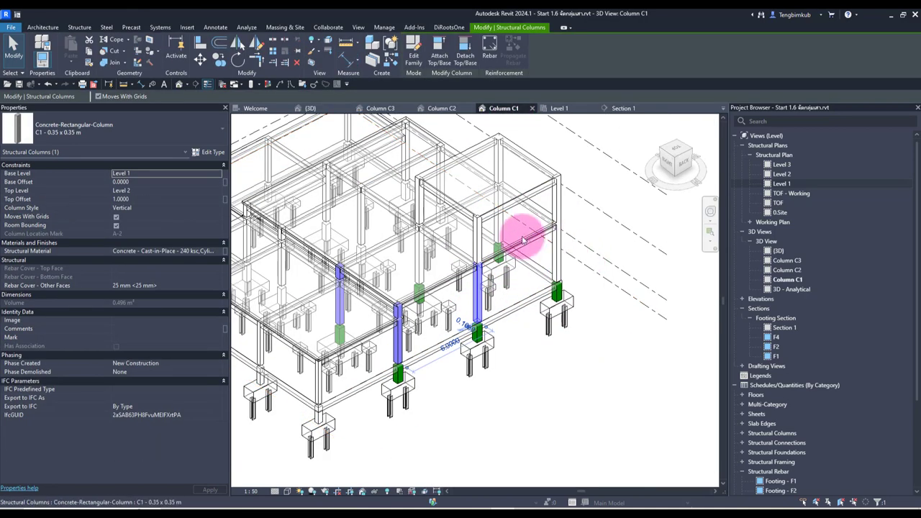
scroll(523, 240, up, 2)
click(470, 239)
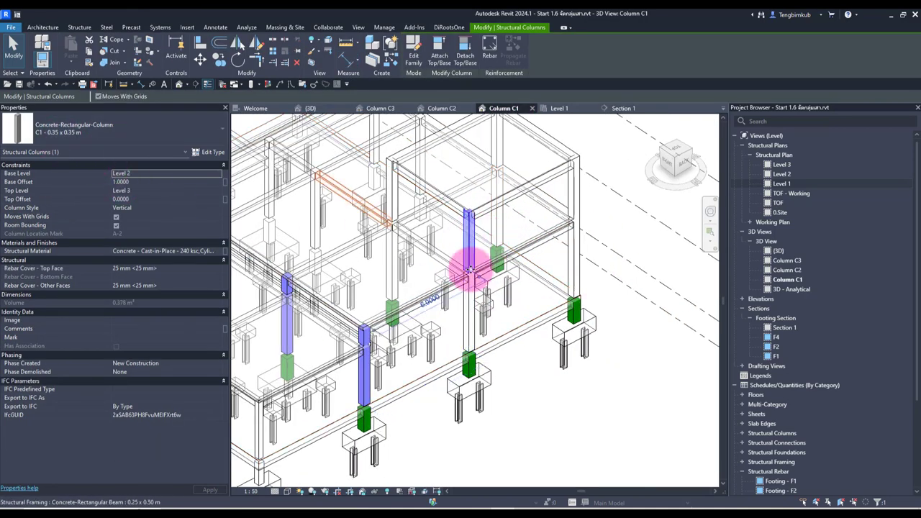
ctrl+click(468, 307)
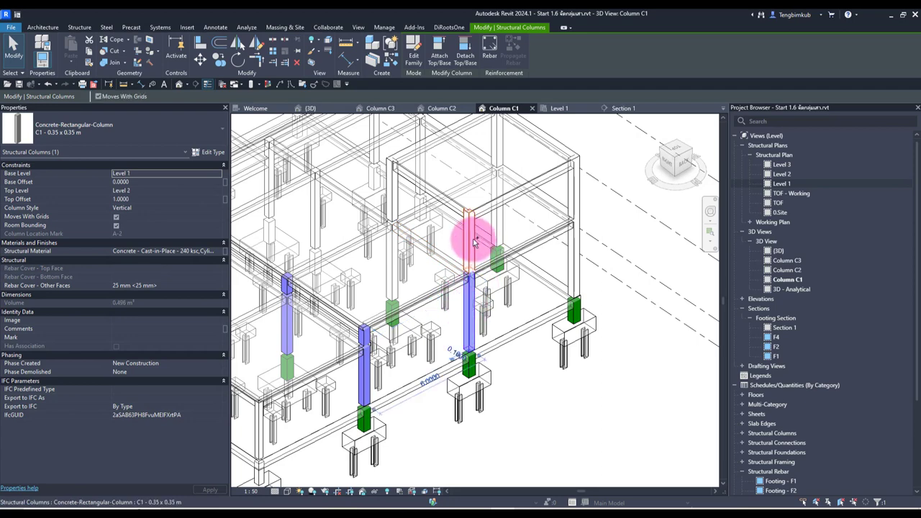
ctrl+click(582, 272)
ctrl+click(571, 198)
ctrl+click(497, 148)
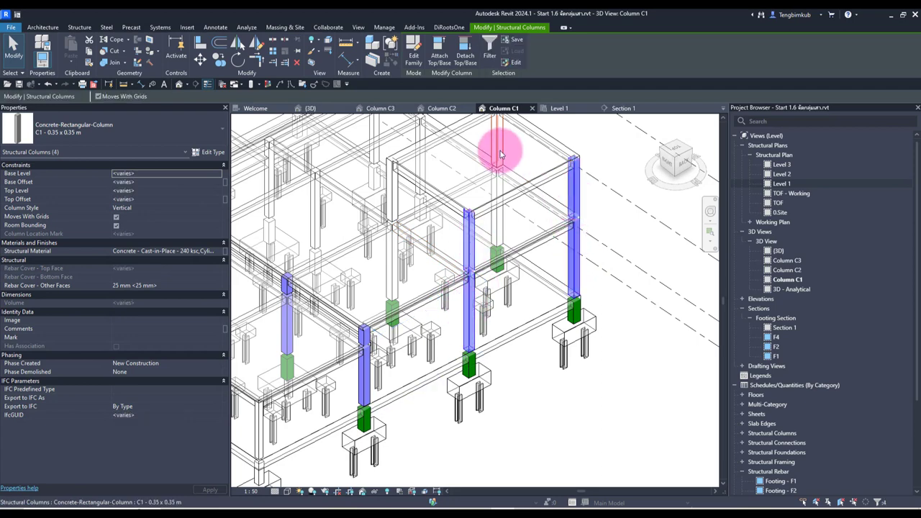
ctrl+click(506, 229)
ctrl+click(393, 263)
ctrl+click(391, 199)
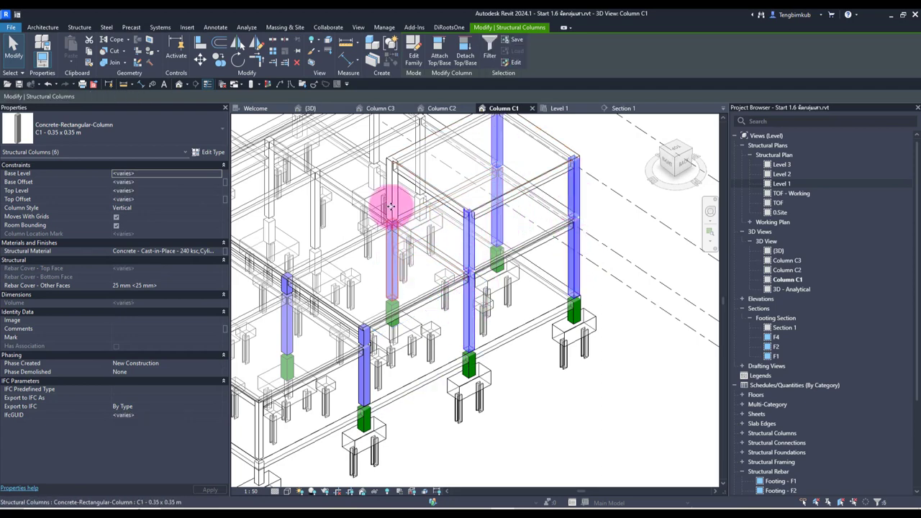
Step: Duplicate their C1 - 0.35 x 0.35 m type as C1.3 - 0.35 x 0.35 m and apply it
click(214, 153)
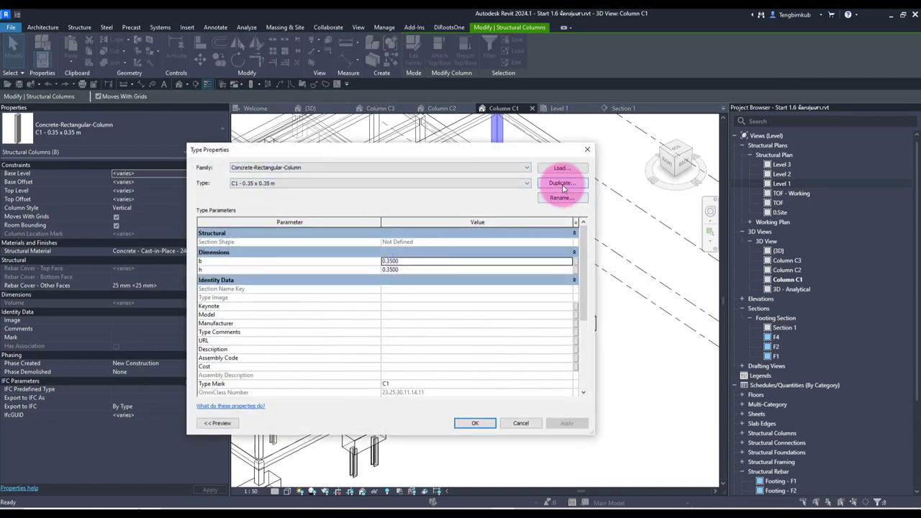
click(563, 185)
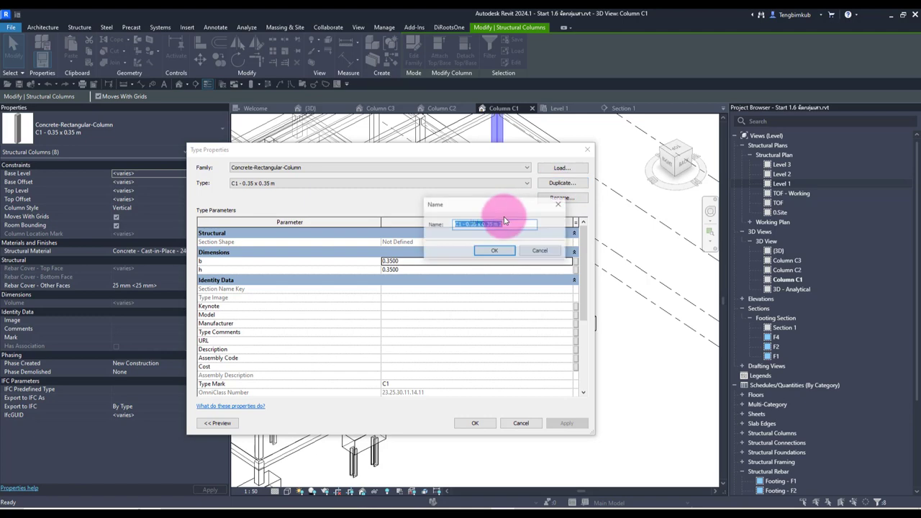
click(458, 225)
text(.3)
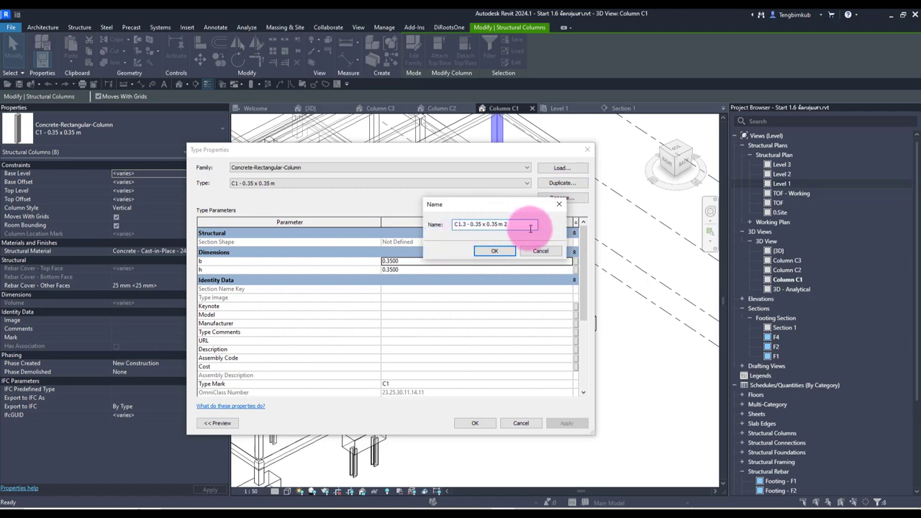
click(497, 251)
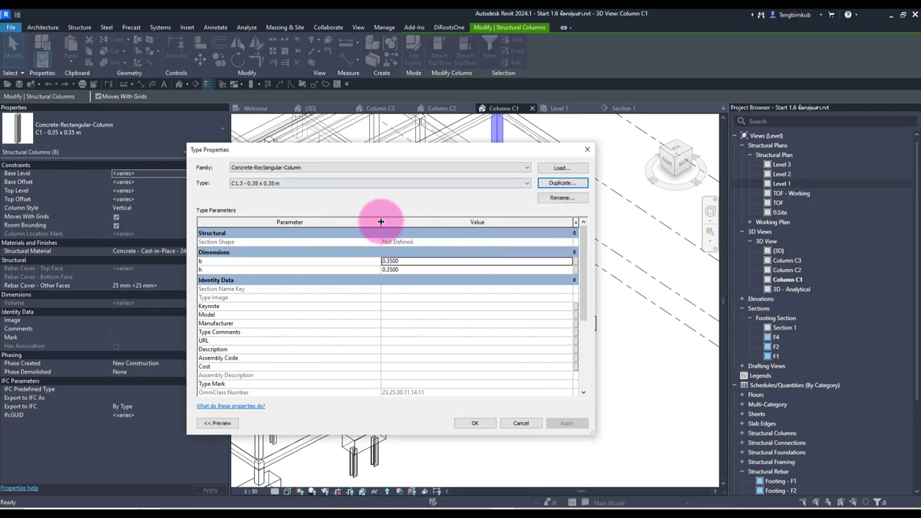
click(492, 423)
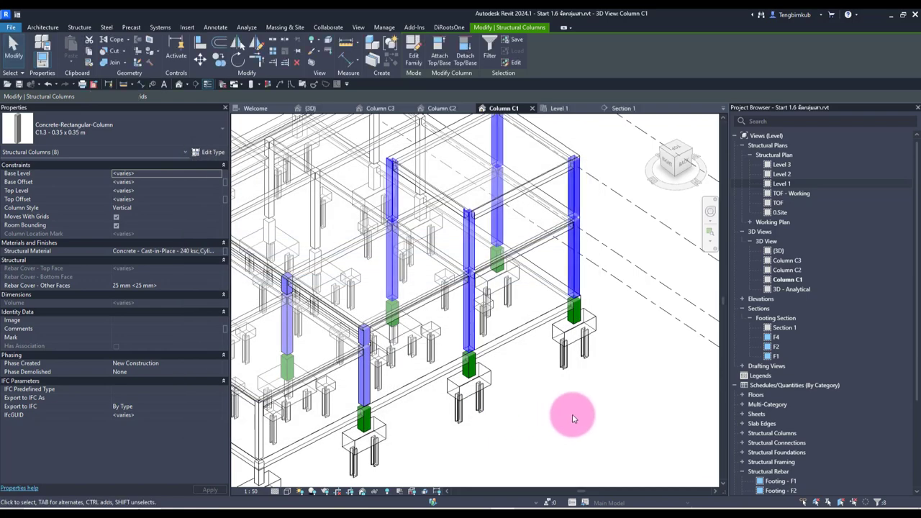
click(572, 414)
scroll(541, 410, up, 1)
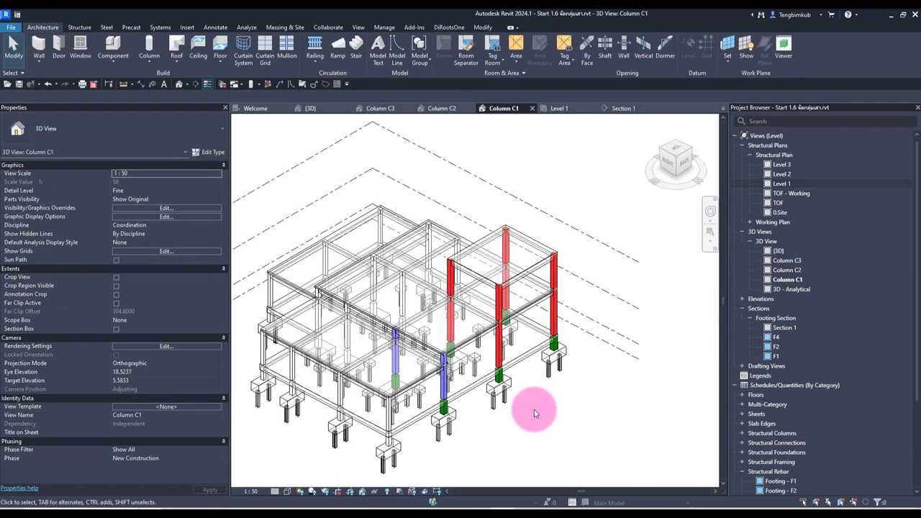
scroll(537, 410, up, 1)
scroll(539, 409, up, 1)
scroll(535, 412, up, 1)
scroll(540, 407, up, 1)
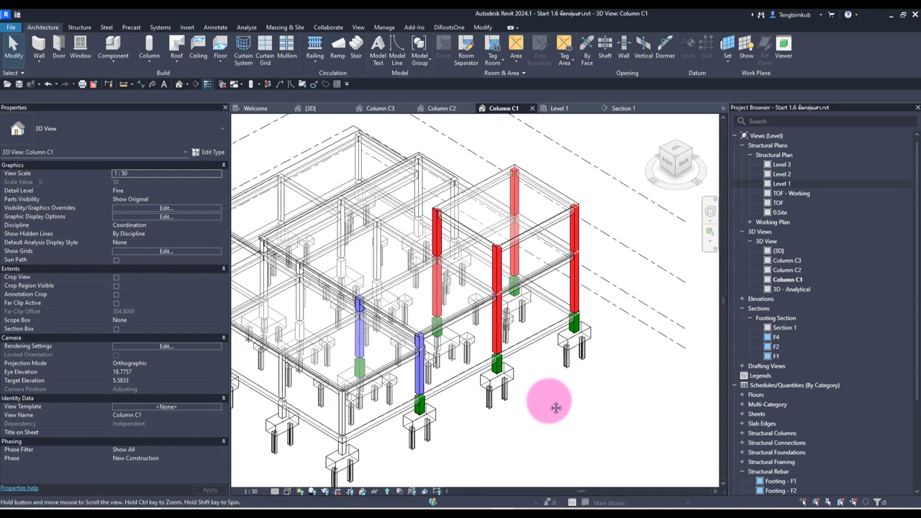
scroll(554, 405, up, 1)
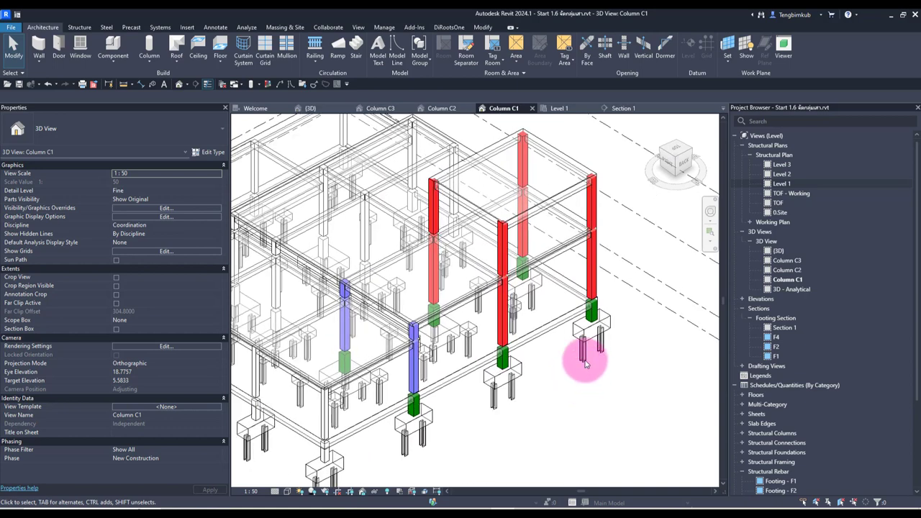
middle_drag(587, 388, 616, 391)
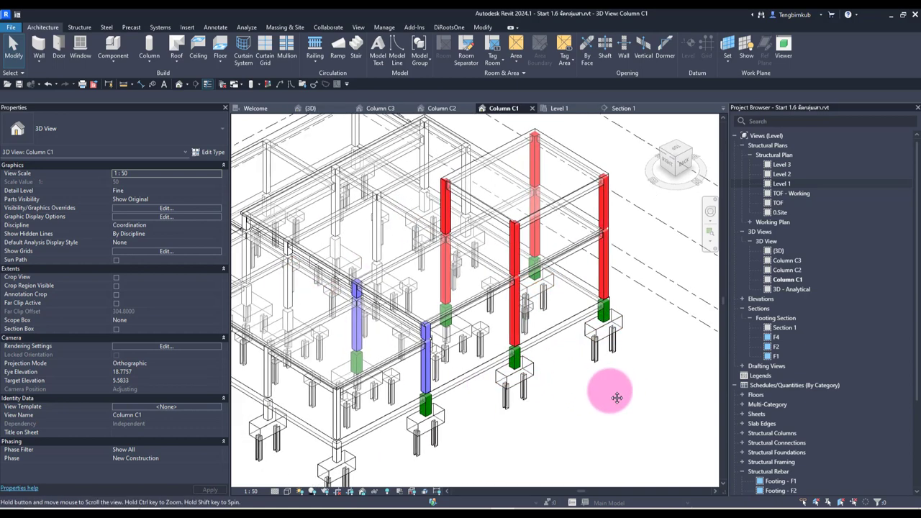
scroll(447, 413, up, 2)
click(439, 400)
click(502, 408)
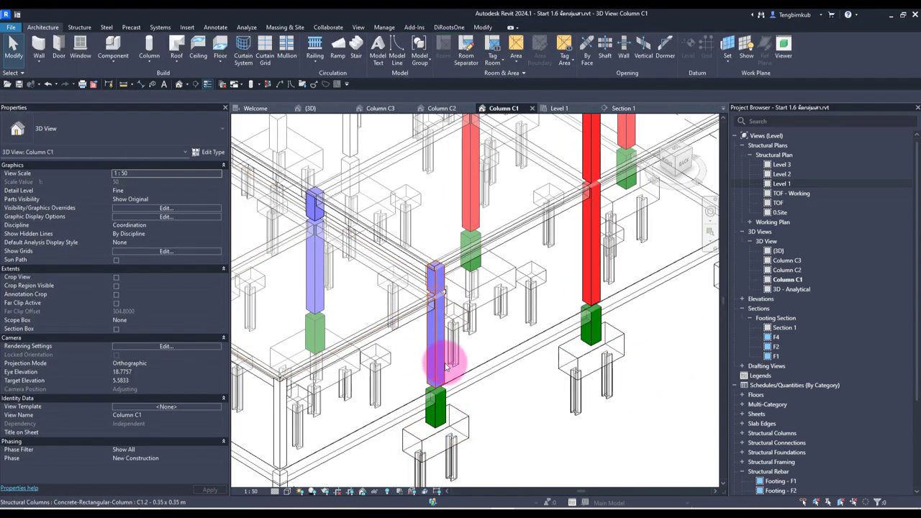
click(447, 367)
click(521, 407)
shift+middle_drag(442, 329, 448, 344)
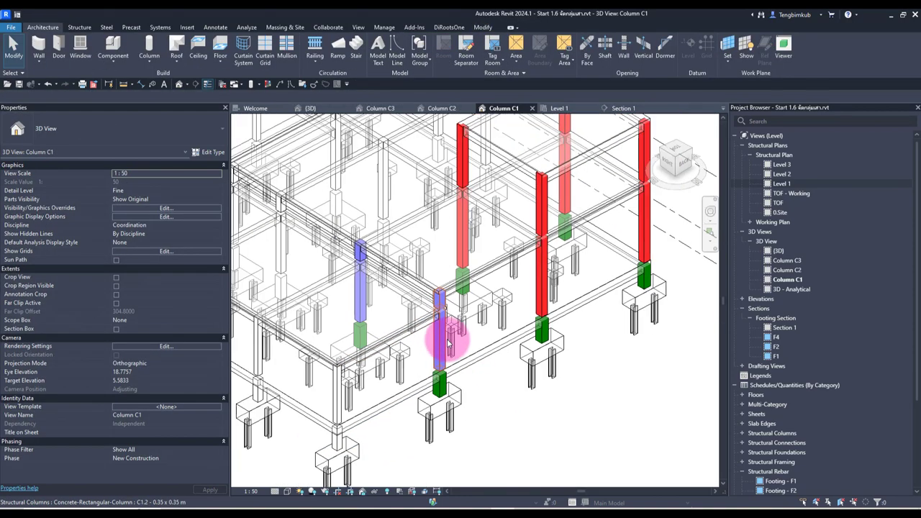
scroll(538, 384, down, 3)
scroll(538, 384, down, 2)
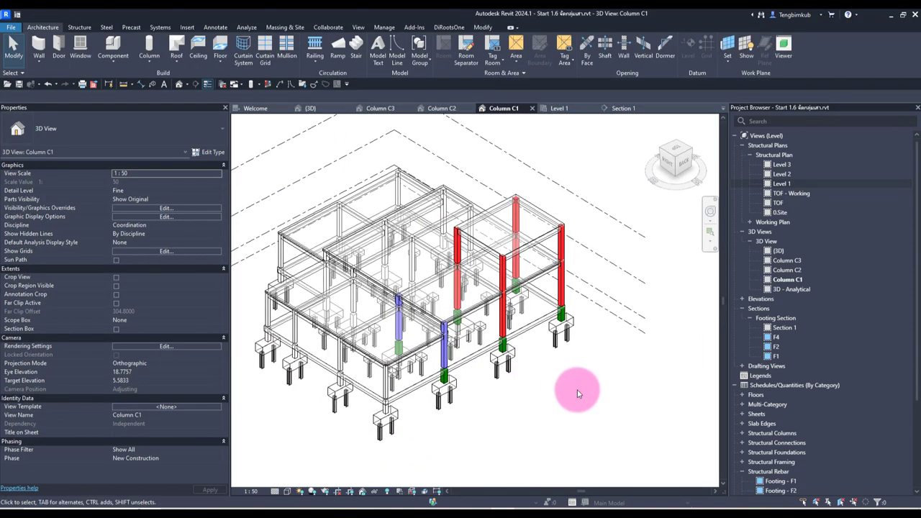
Step: Add the instance project parameter Column Group, data type Text, assigned only to Structural Columns
click(383, 27)
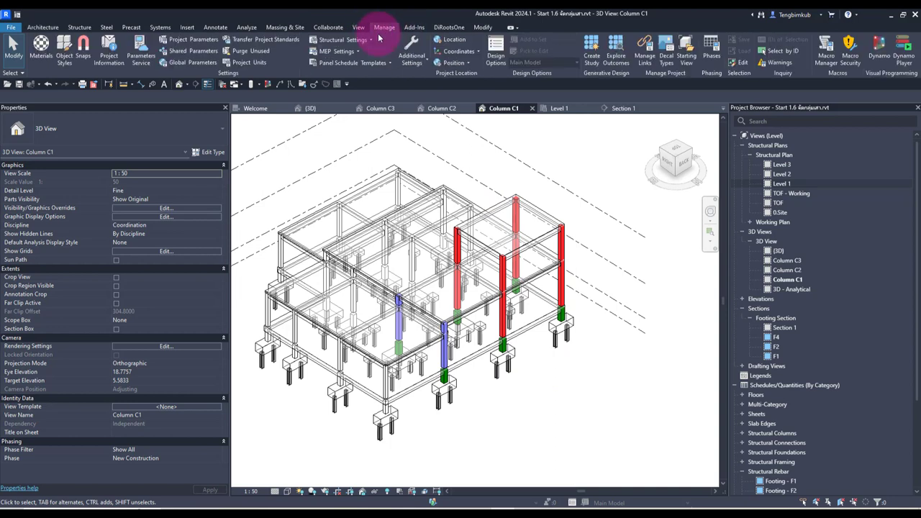
click(196, 41)
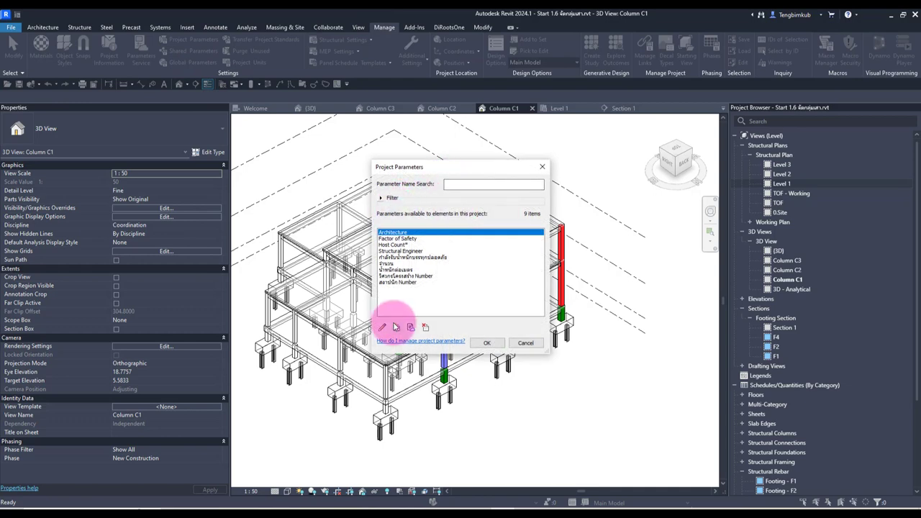
click(397, 328)
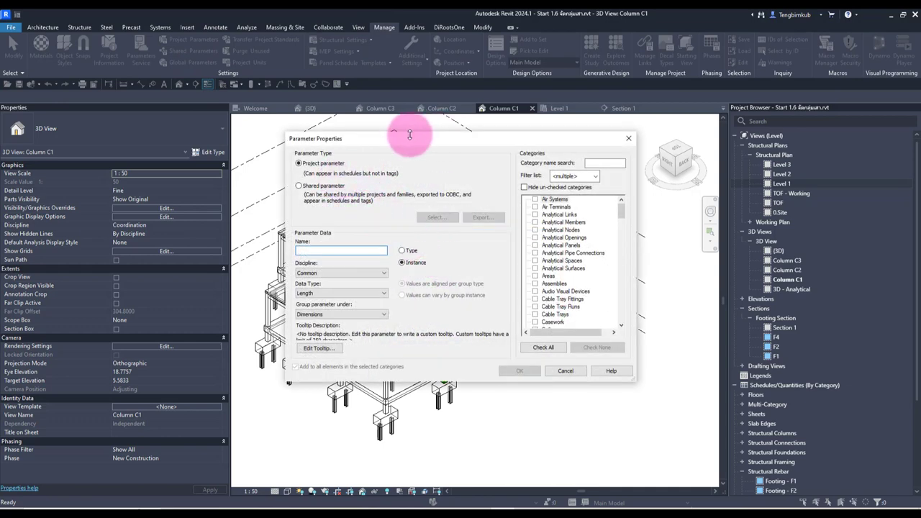
drag(410, 135, 507, 138)
text(Column Group)
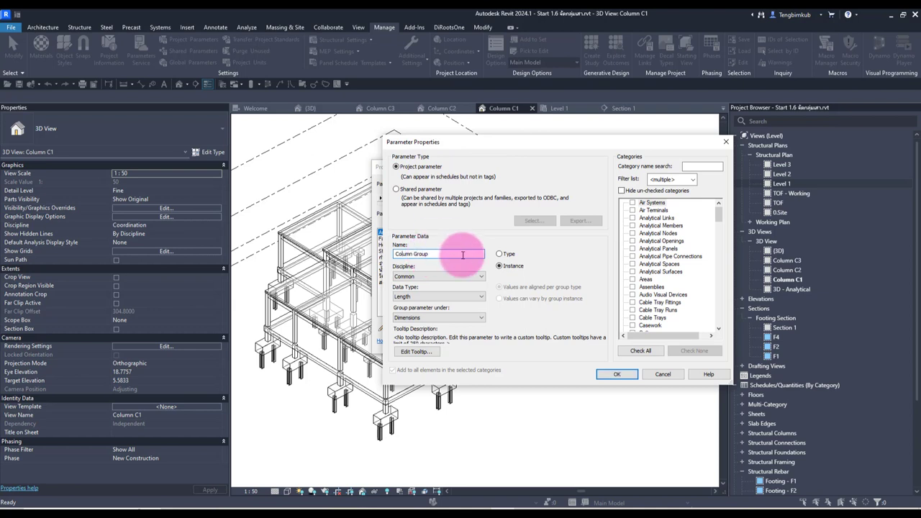
click(450, 296)
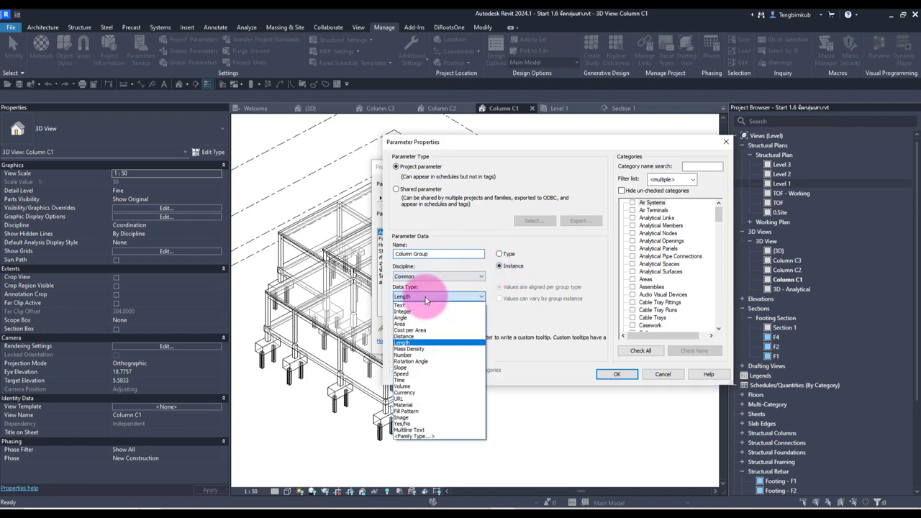
click(441, 286)
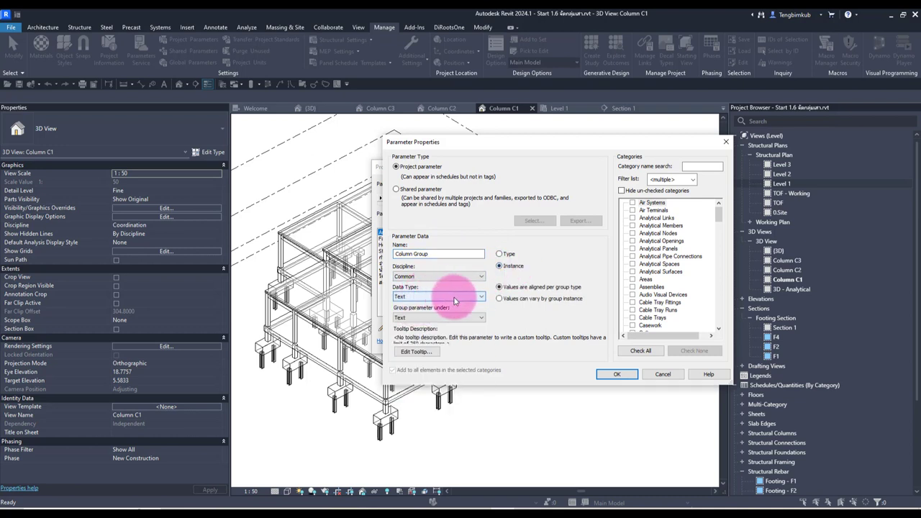
scroll(652, 231, down, 10)
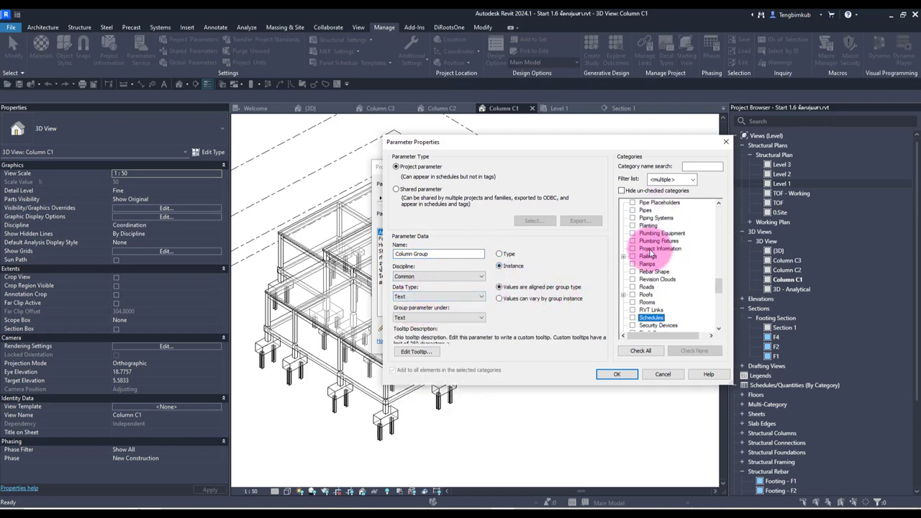
click(648, 279)
click(632, 295)
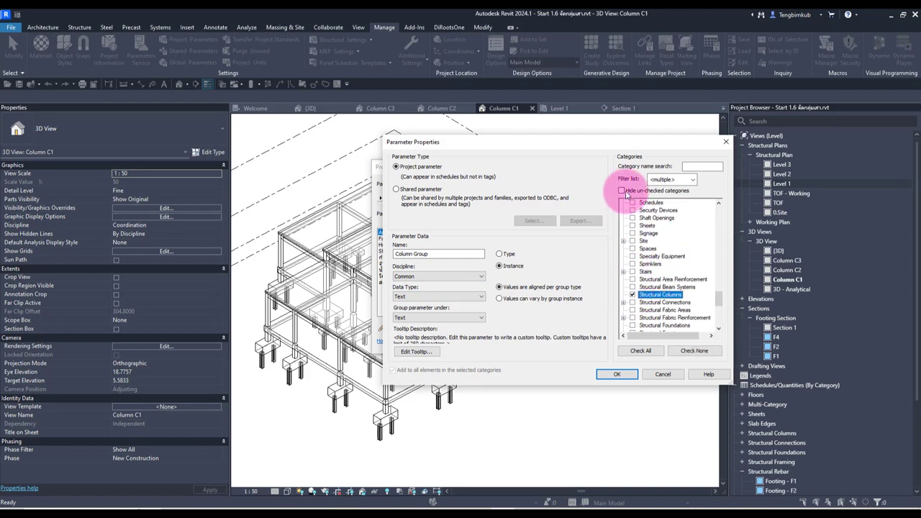
click(639, 191)
click(617, 375)
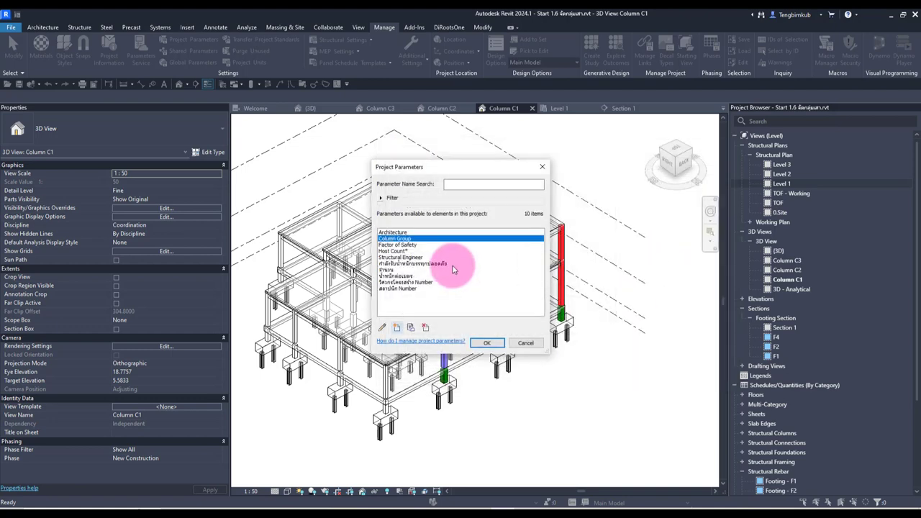
click(477, 338)
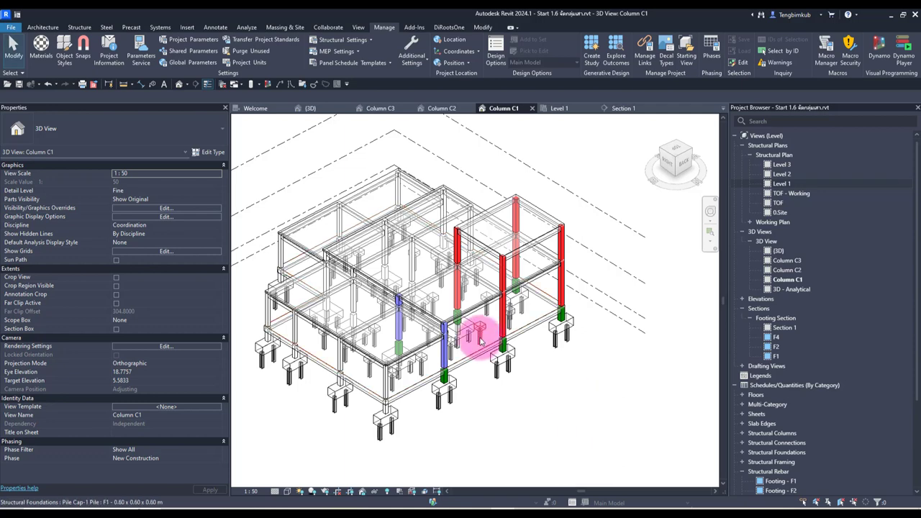
Step: Duplicate Column C1 with detailing and rename the copy to Column C1 by Column Group
scroll(480, 336, up, 2)
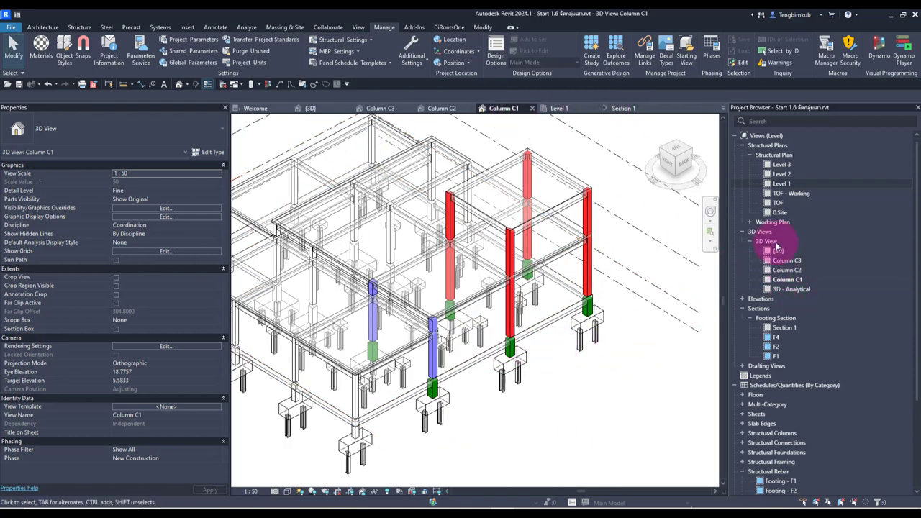
right_click(785, 280)
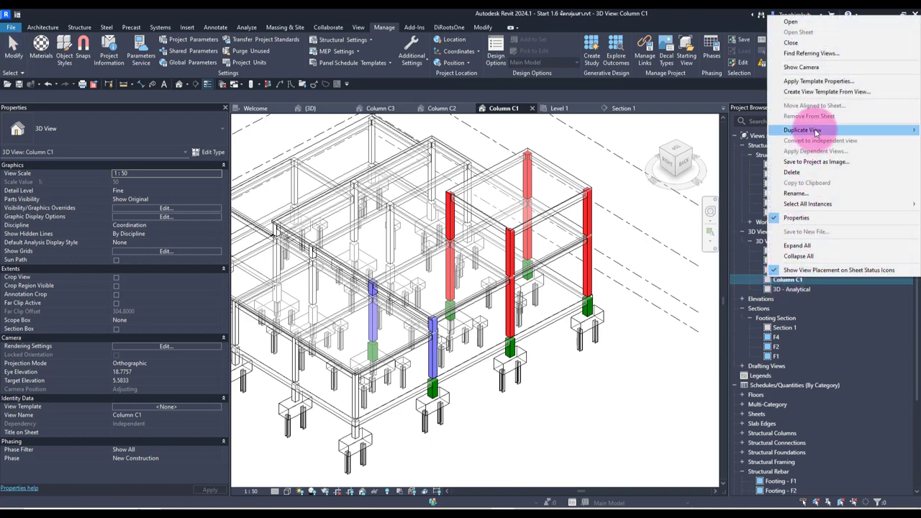
click(702, 140)
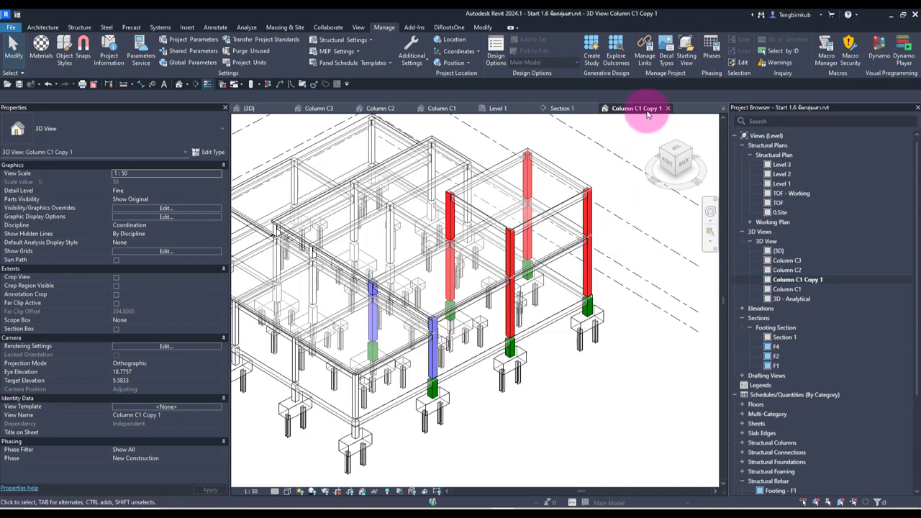
click(802, 281)
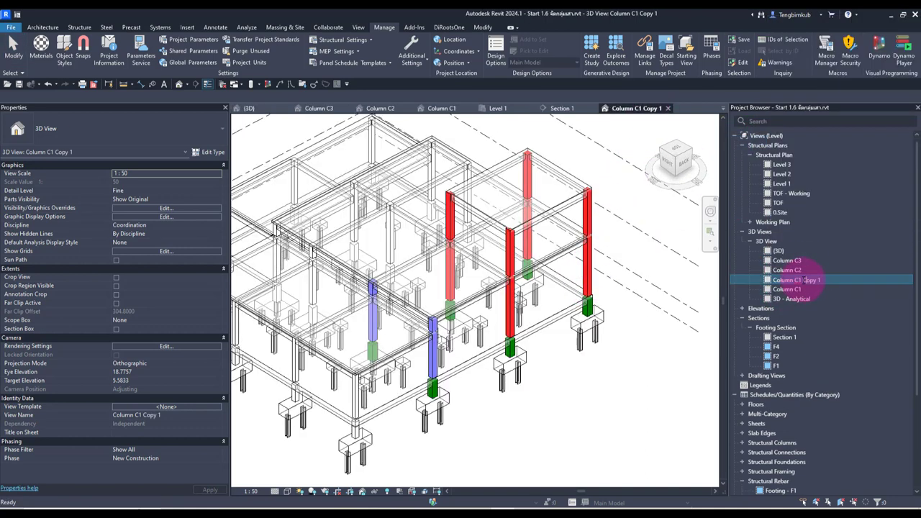
text(by Co)
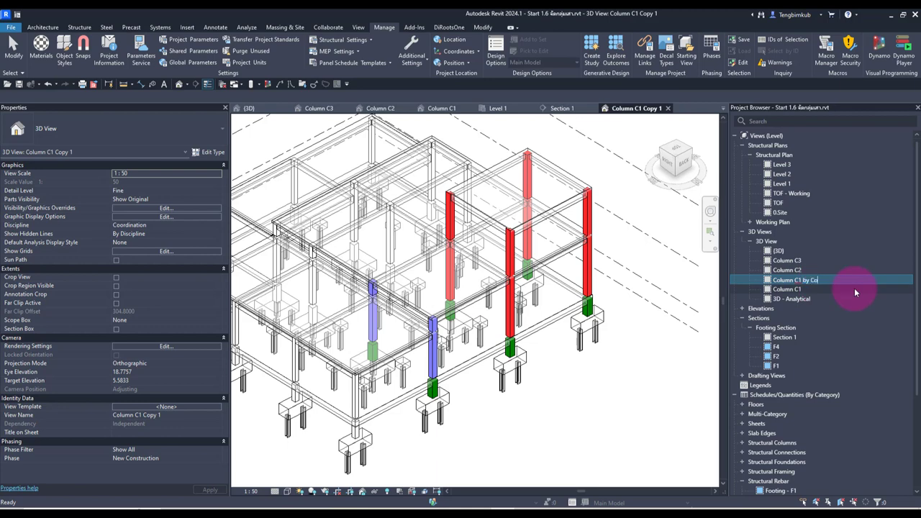
text(lumn Group)
key(Return)
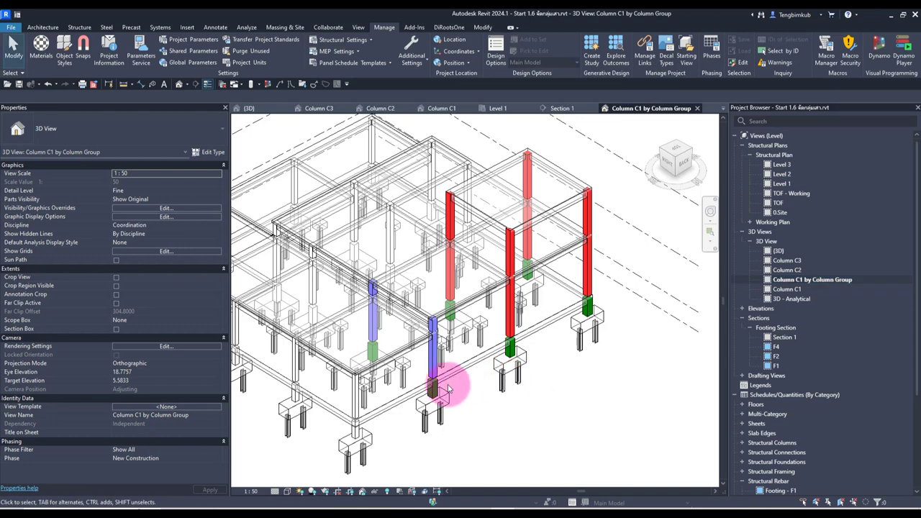
scroll(432, 310, down, 2)
mouse_move(262, 146)
mouse_down()
mouse_move(463, 287)
mouse_move(282, 151)
mouse_up()
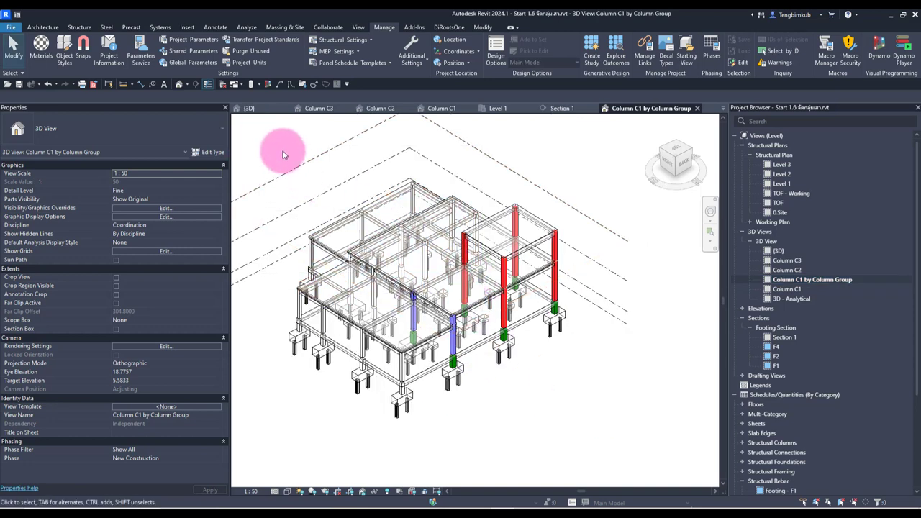
Step: Uncheck Enable Filter for C1.1, C1.2 and C1.3 in this view's Visibility/Graphics
key(v)
key(v)
click(658, 142)
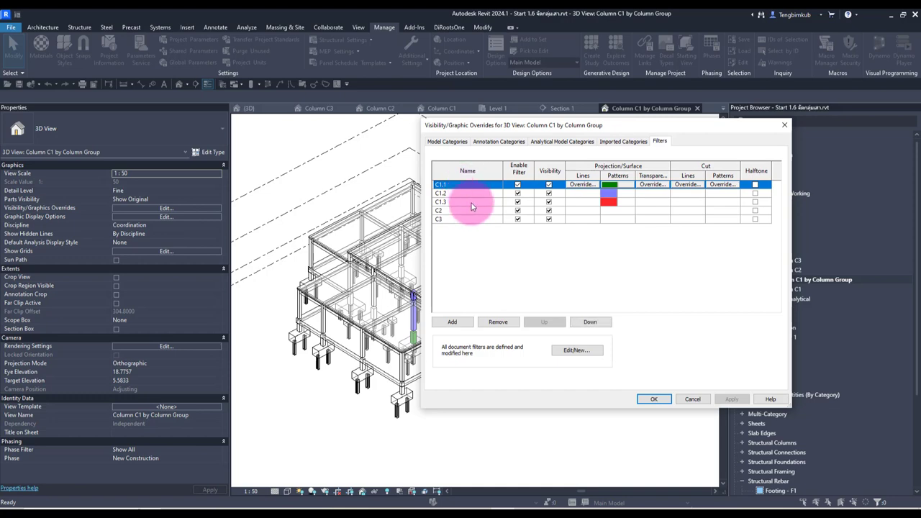
click(518, 185)
click(518, 194)
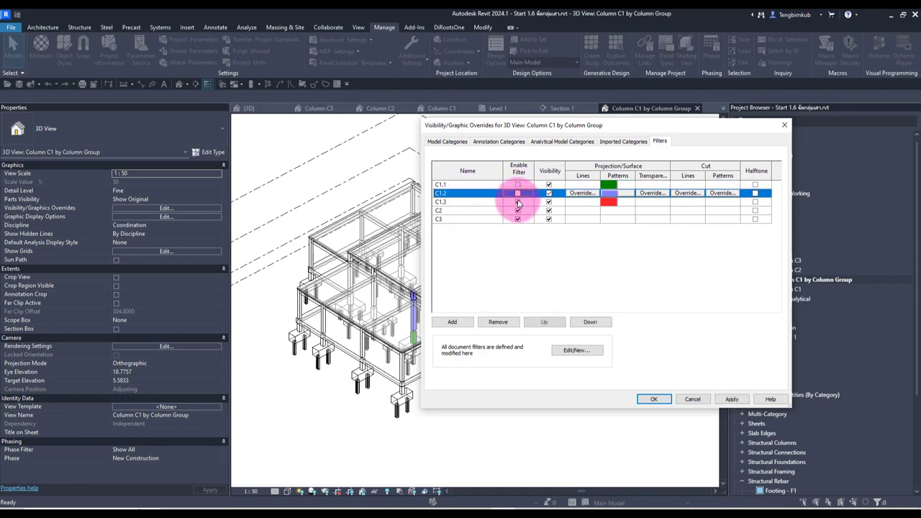
click(518, 203)
click(731, 399)
click(655, 399)
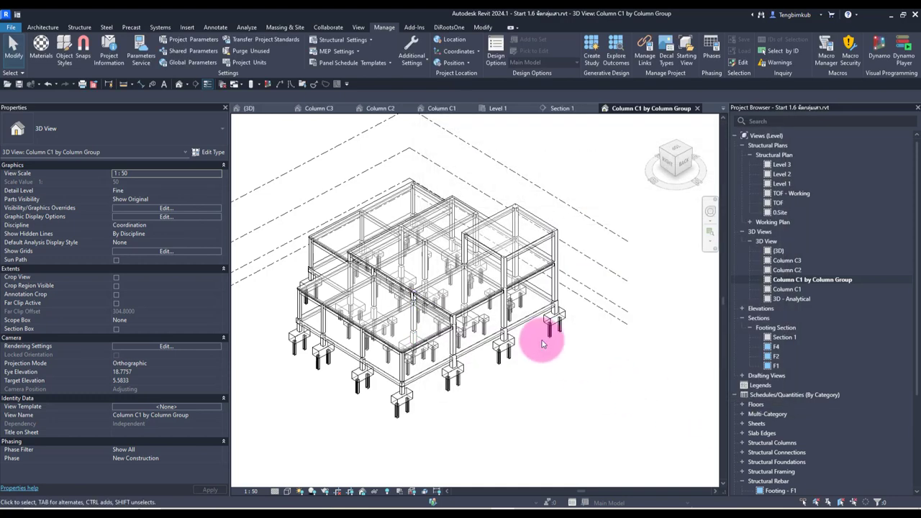
scroll(504, 370, up, 2)
scroll(452, 391, up, 2)
scroll(442, 386, up, 2)
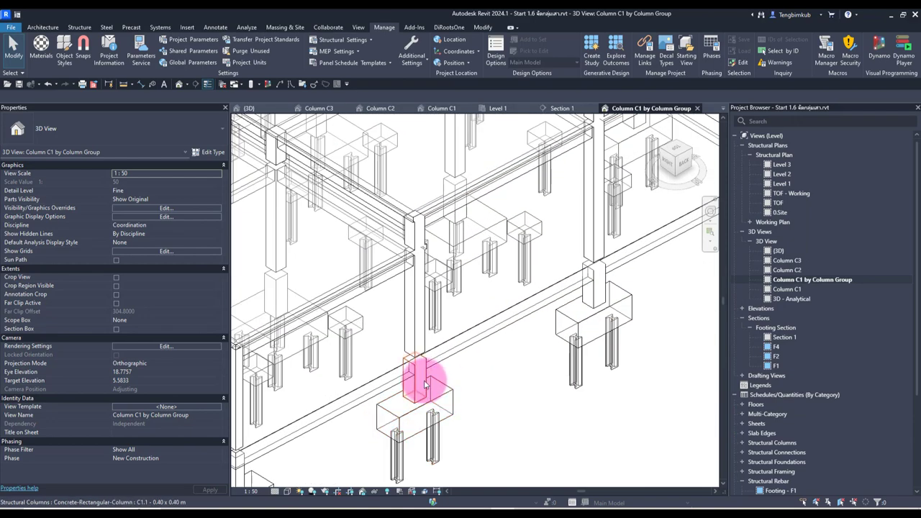
scroll(425, 378, down, 2)
Step: Select all columns of the same type with SA and set their Column Group to C1.1
click(425, 377)
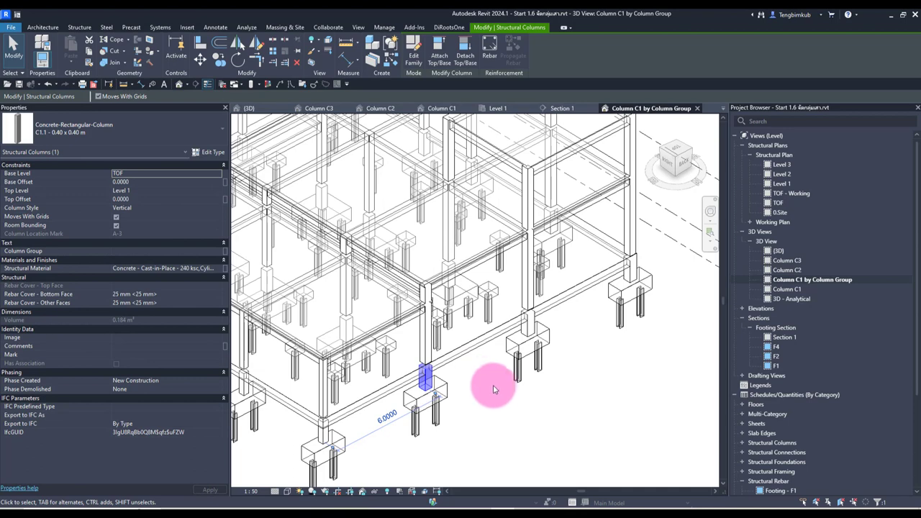
key(s)
key(a)
scroll(496, 390, down, 2)
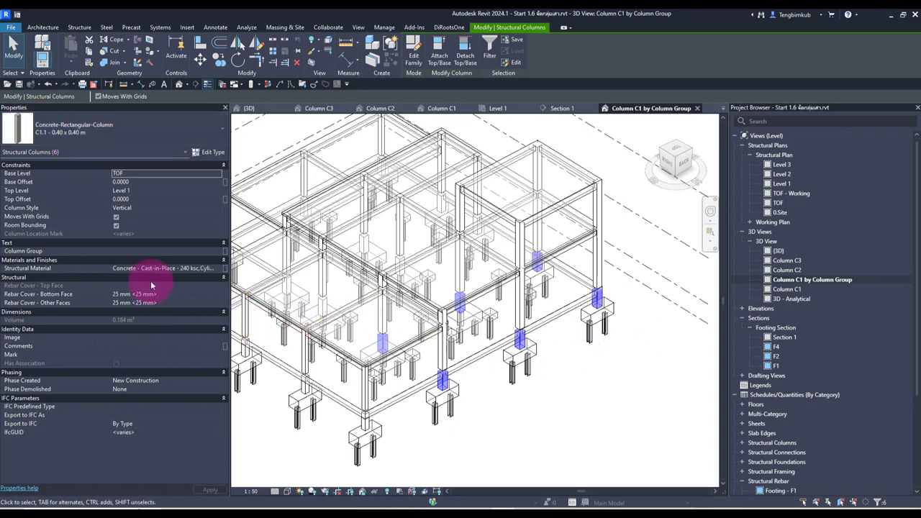
click(142, 251)
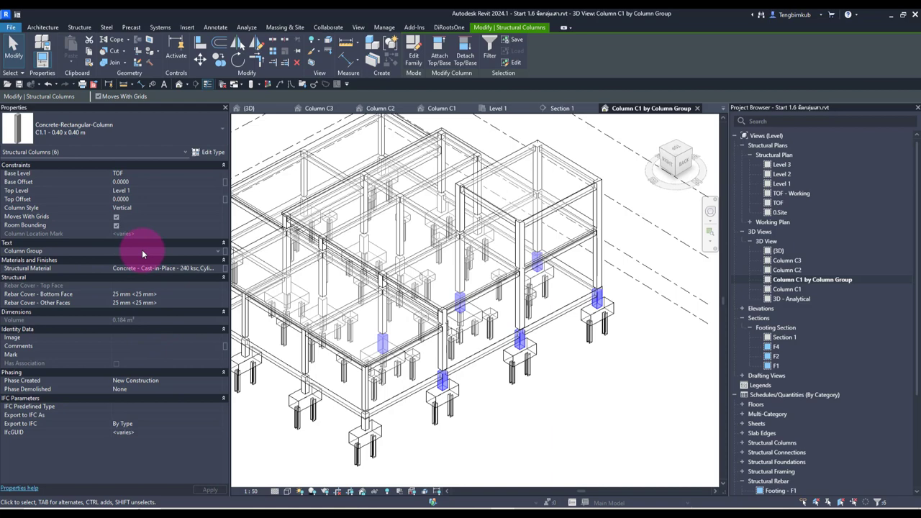
text(C1.1)
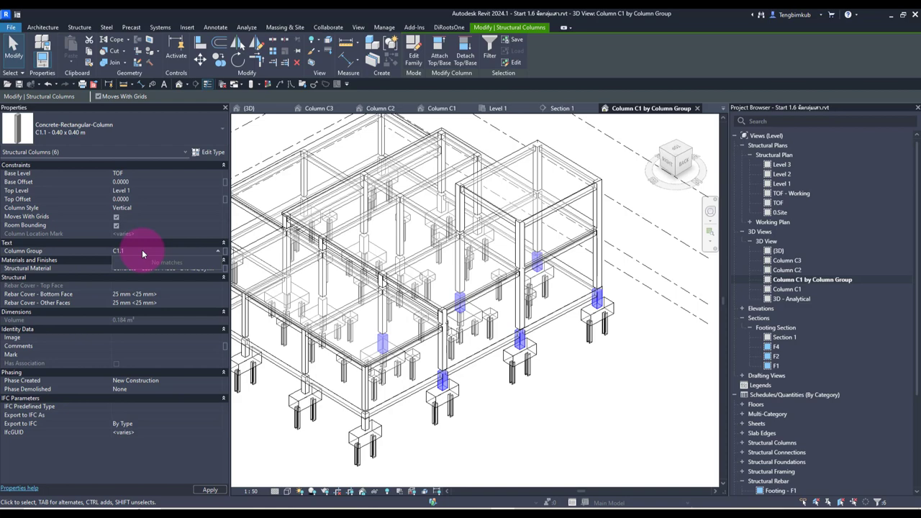
key(Return)
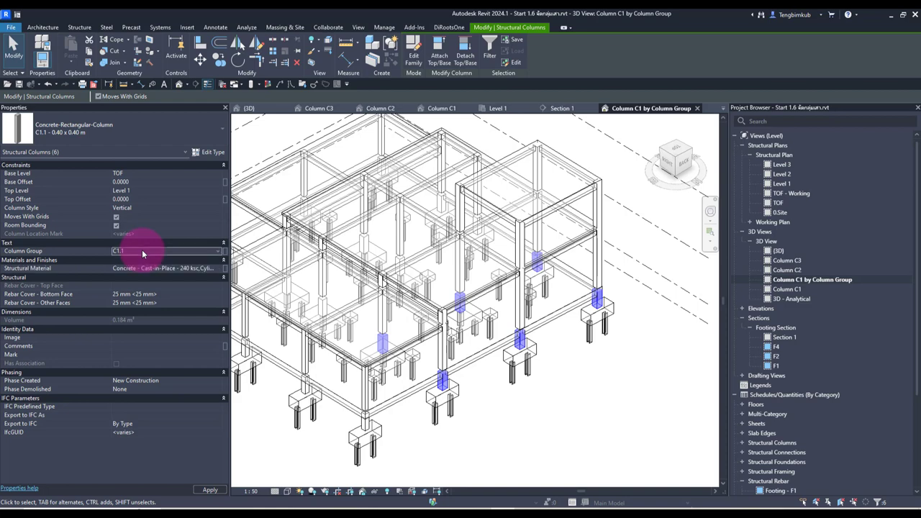
Step: Rename their column type to C1 - 0.40 x 0.40 m
click(217, 160)
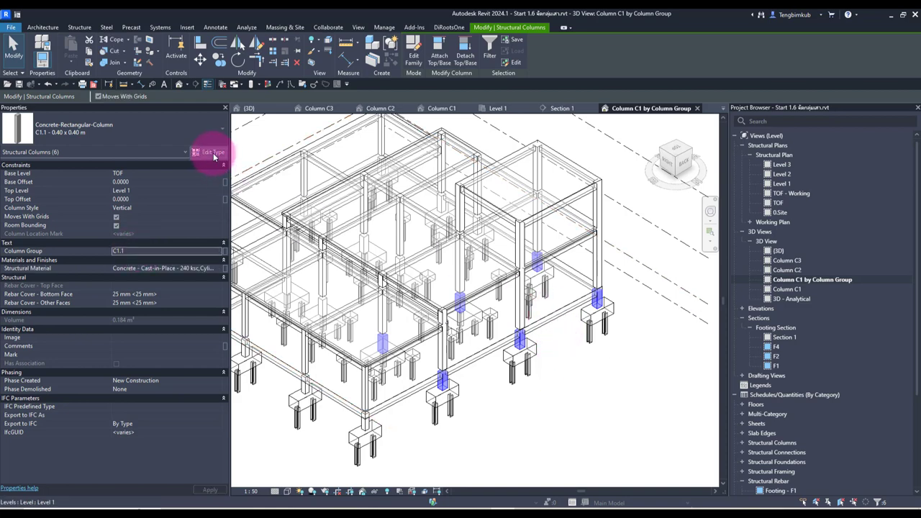
click(562, 197)
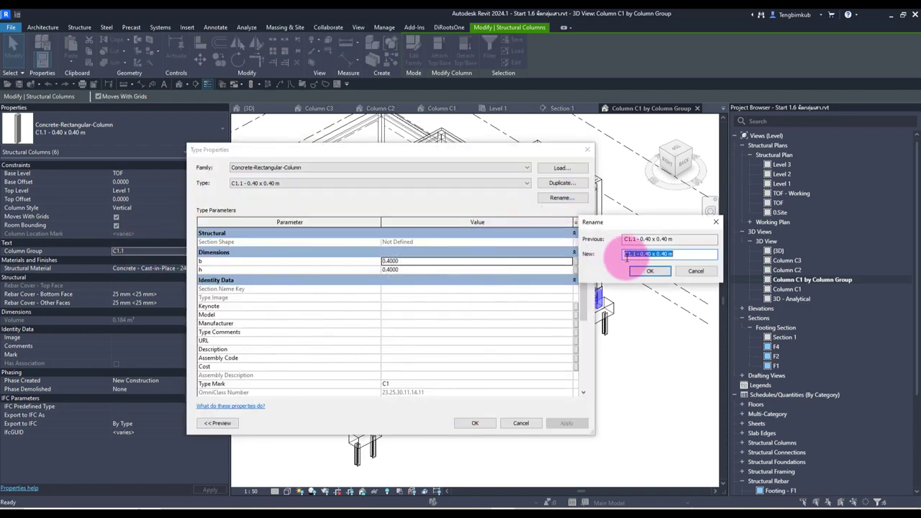
key(BackSpace)
key(BackSpace)
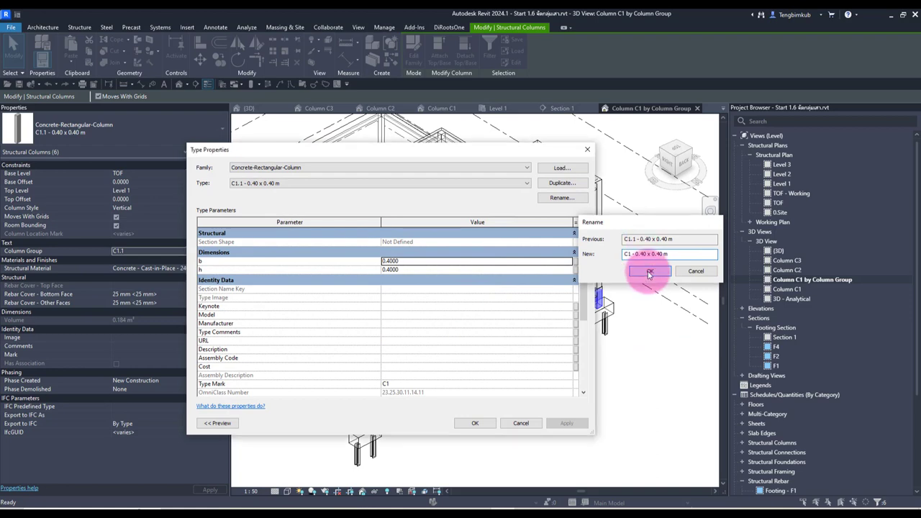
click(650, 270)
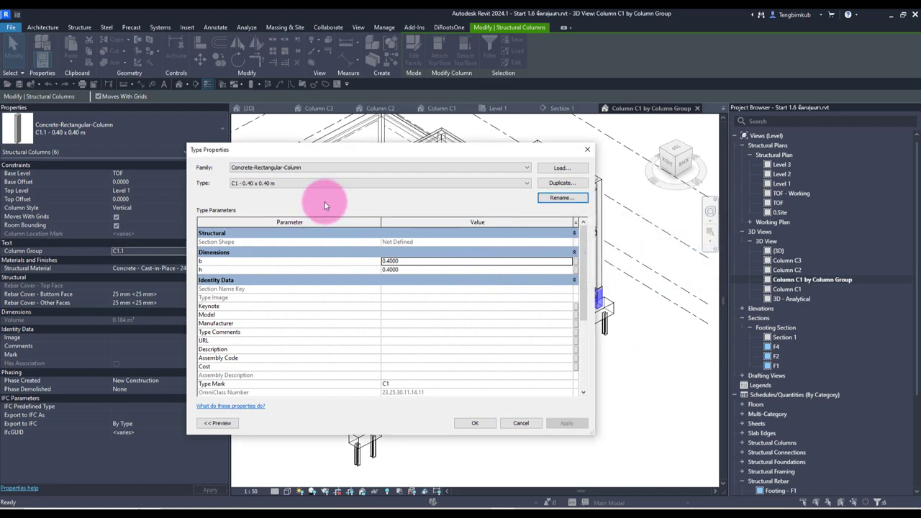
click(474, 424)
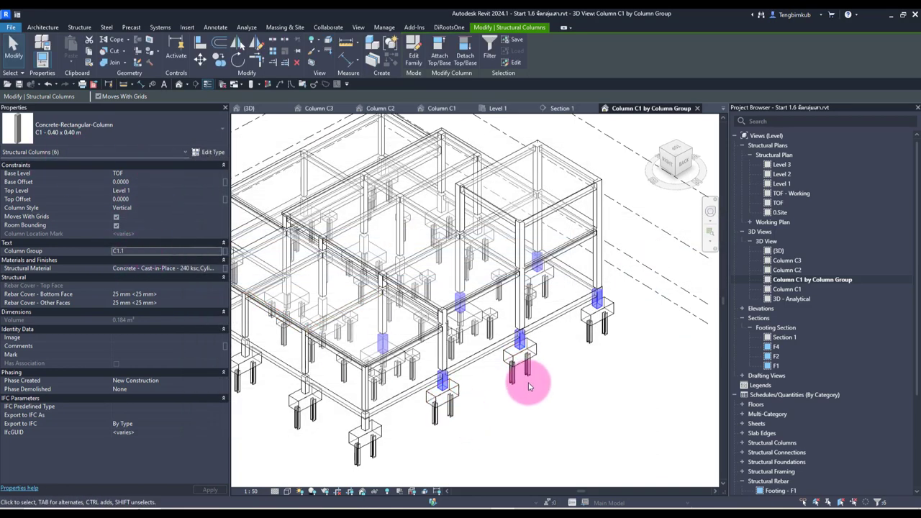
click(560, 388)
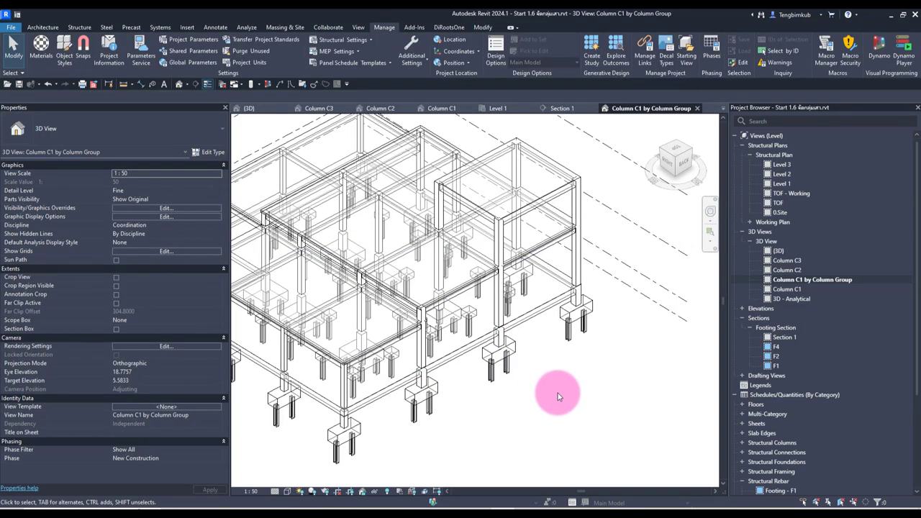
Step: From the view's filter settings, create a new rule-based filter named Group C1.1
key(v)
key(v)
click(658, 142)
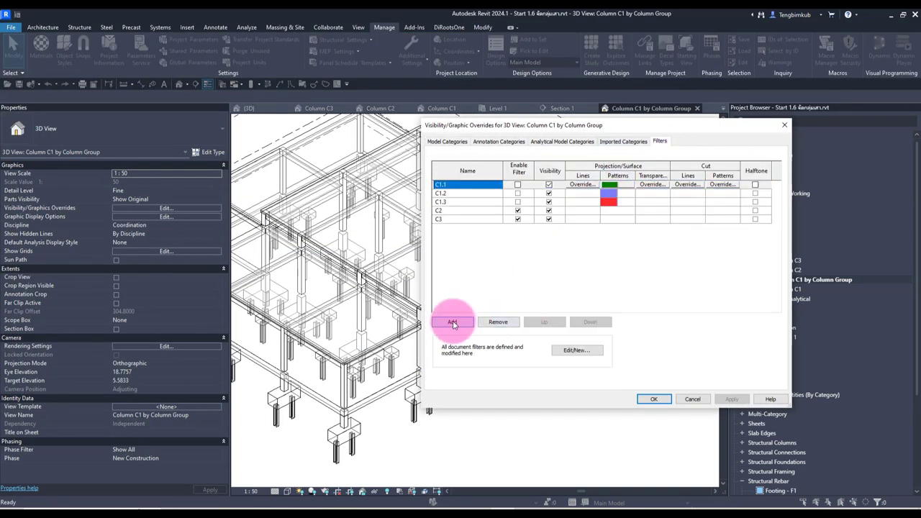
click(452, 322)
click(652, 218)
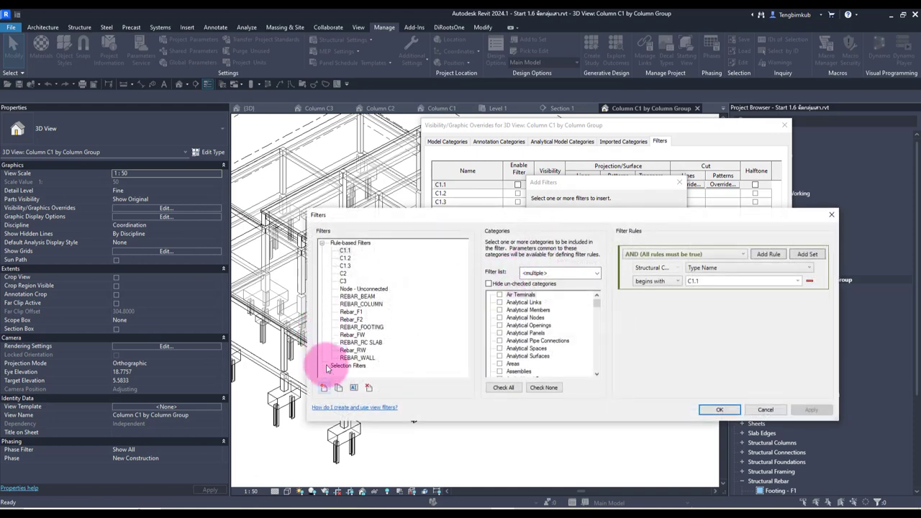
click(325, 389)
text(Group C)
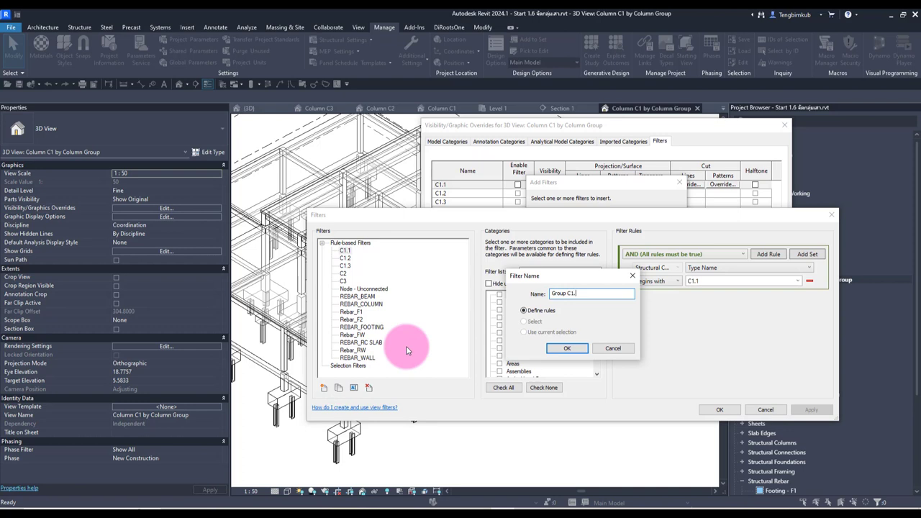
text(1.)
key(Return)
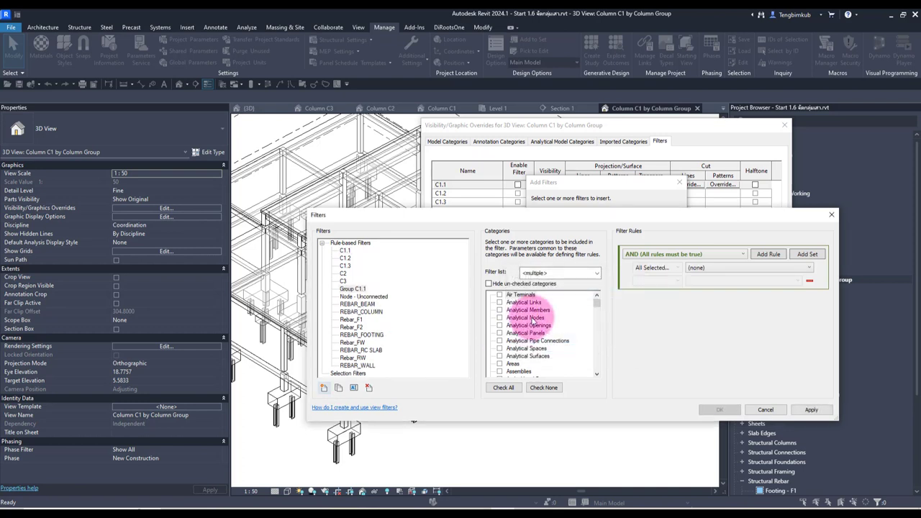
Step: Limit Group C1.1 to Structural Columns with the rule Column Group equals C1.1
scroll(526, 320, down, 5)
scroll(519, 317, down, 2)
scroll(508, 338, down, 2)
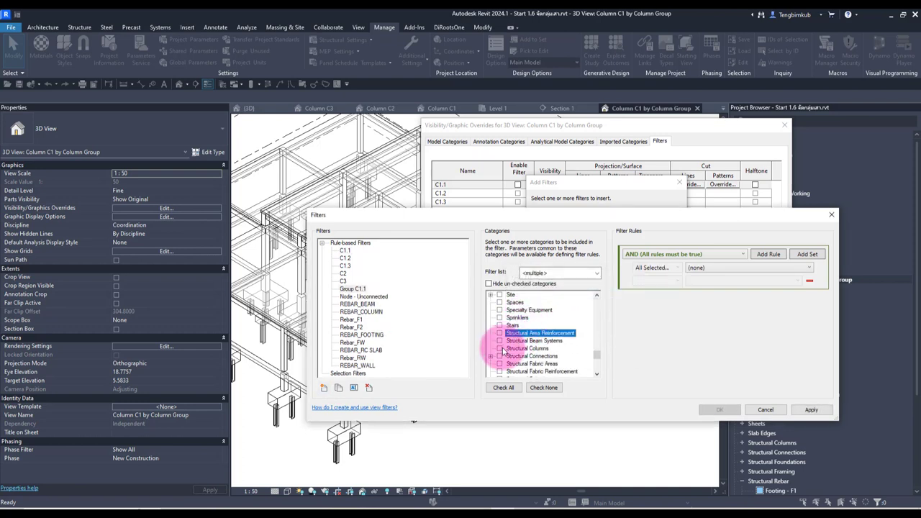
click(500, 349)
click(517, 284)
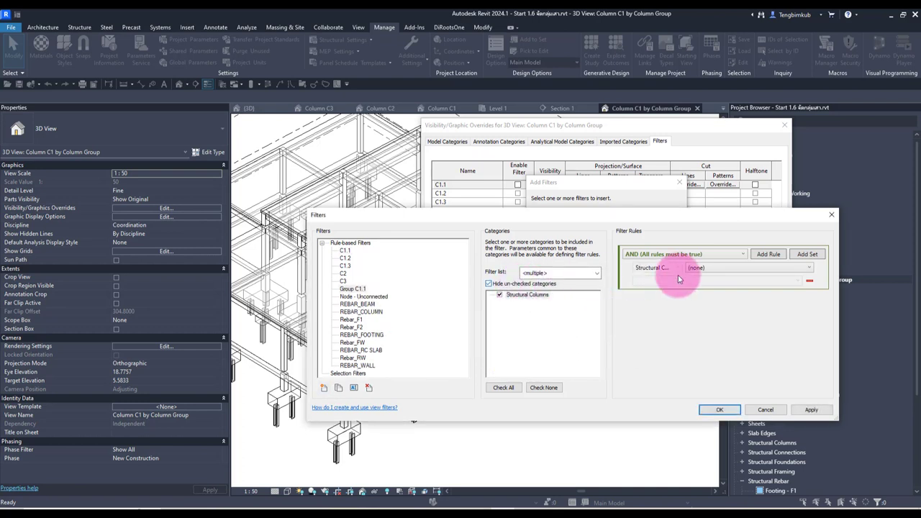
click(696, 270)
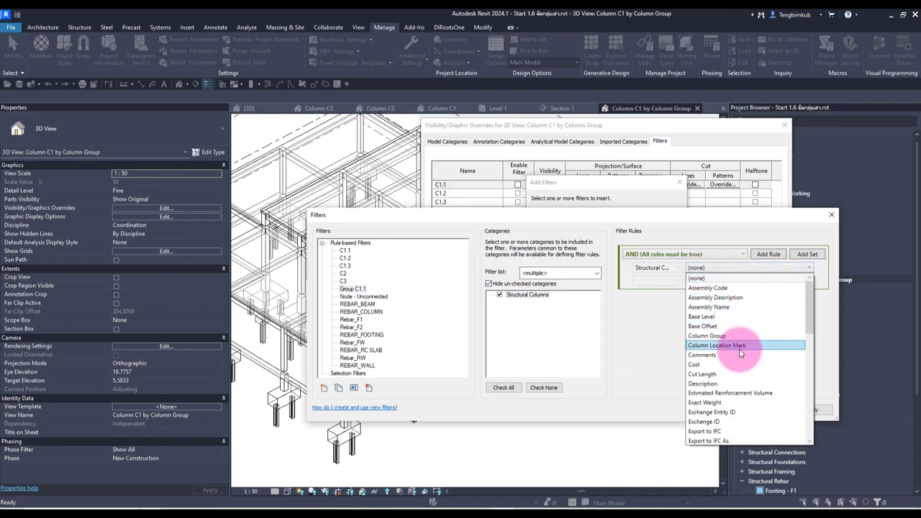
click(705, 336)
click(652, 287)
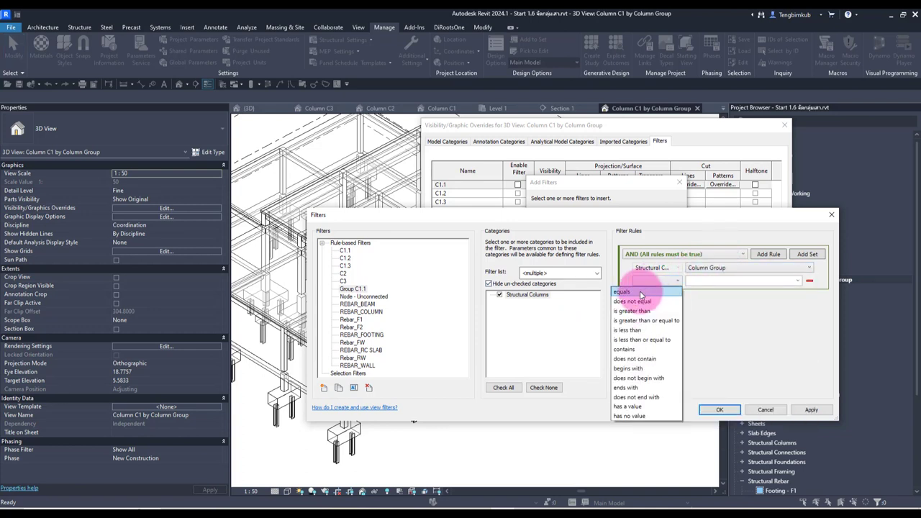
click(633, 292)
click(797, 280)
click(702, 291)
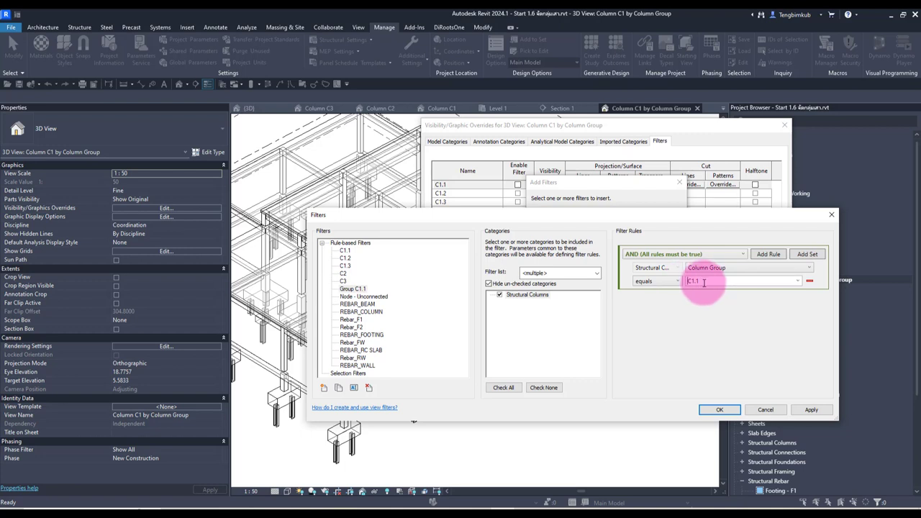
click(812, 409)
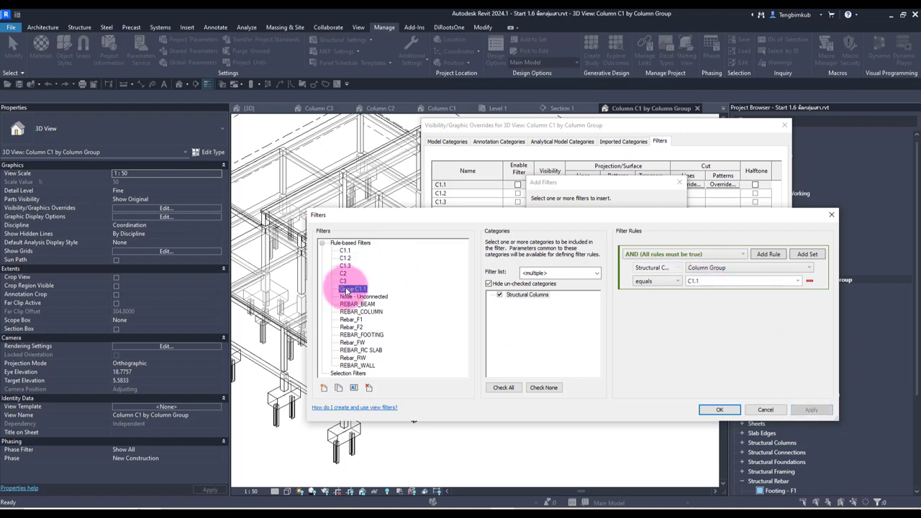
Step: Duplicate the filter as Group C1.2 and apply its C1.2 rule
click(346, 379)
click(342, 387)
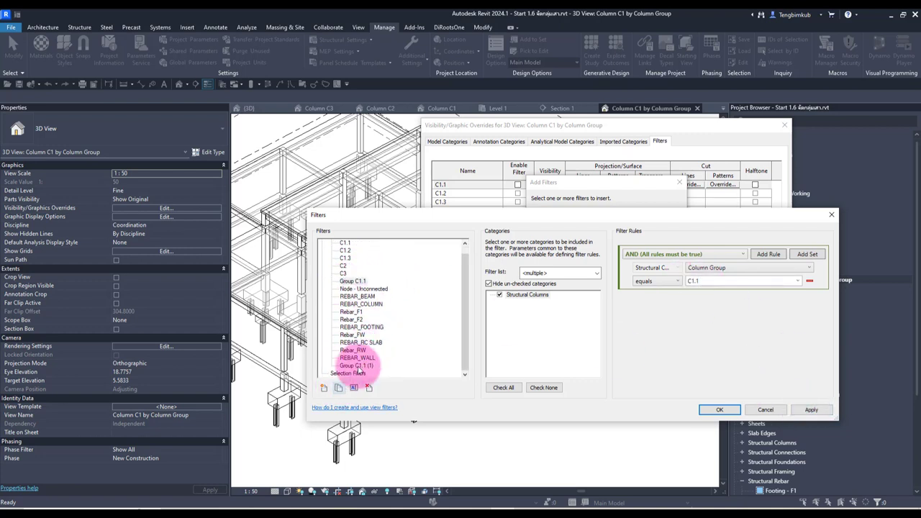
click(355, 389)
click(658, 255)
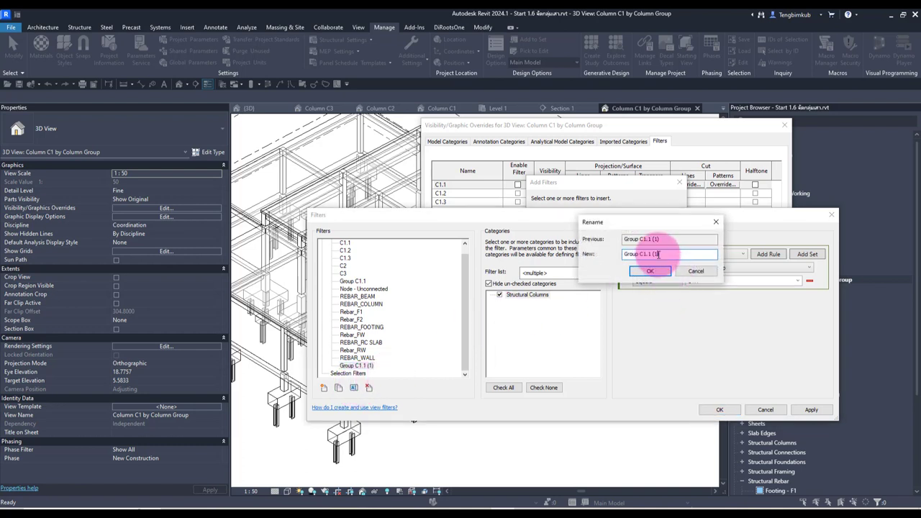
drag(649, 254, 698, 256)
text(2)
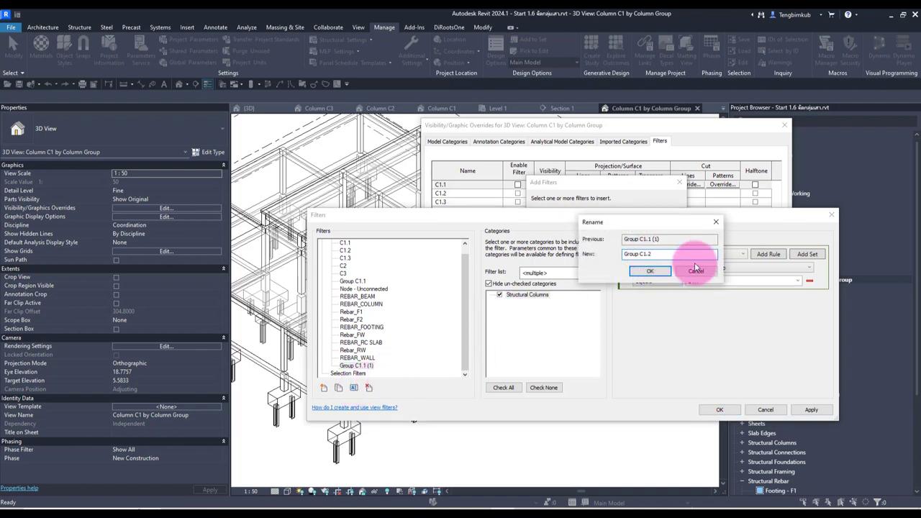
click(650, 271)
text(2)
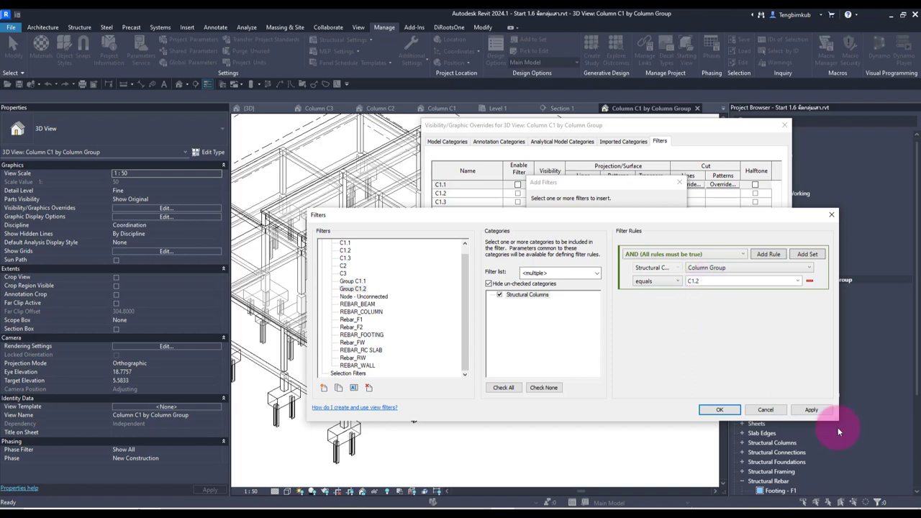
click(810, 410)
Step: Duplicate Group C1.2 as Group C1.3 and close the filter editor
click(353, 289)
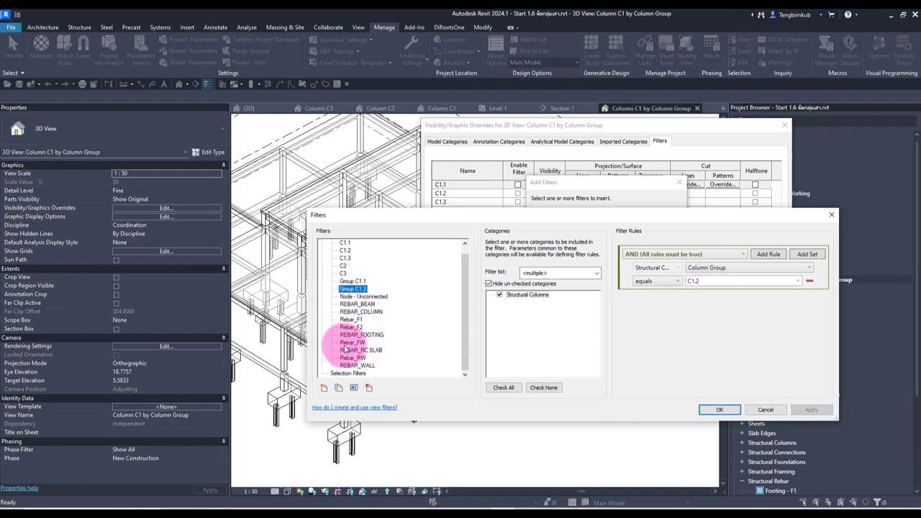
click(339, 389)
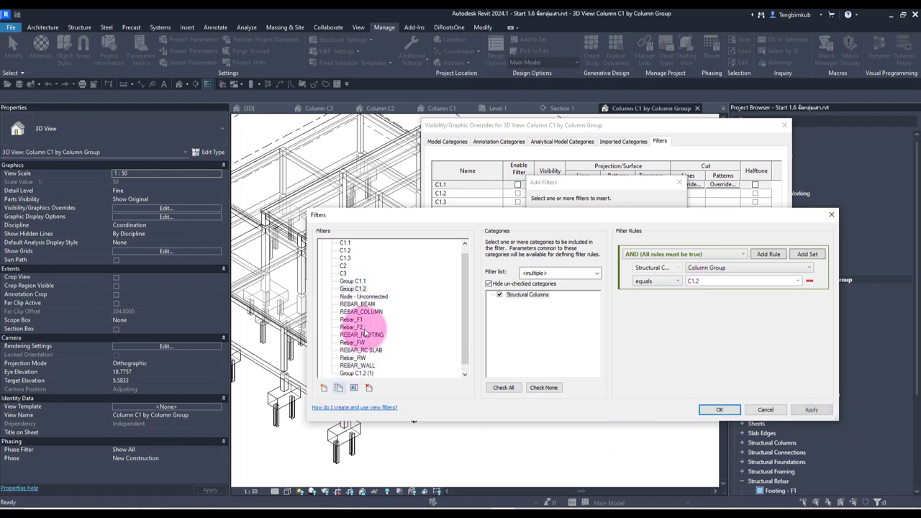
click(354, 388)
drag(651, 256, 690, 255)
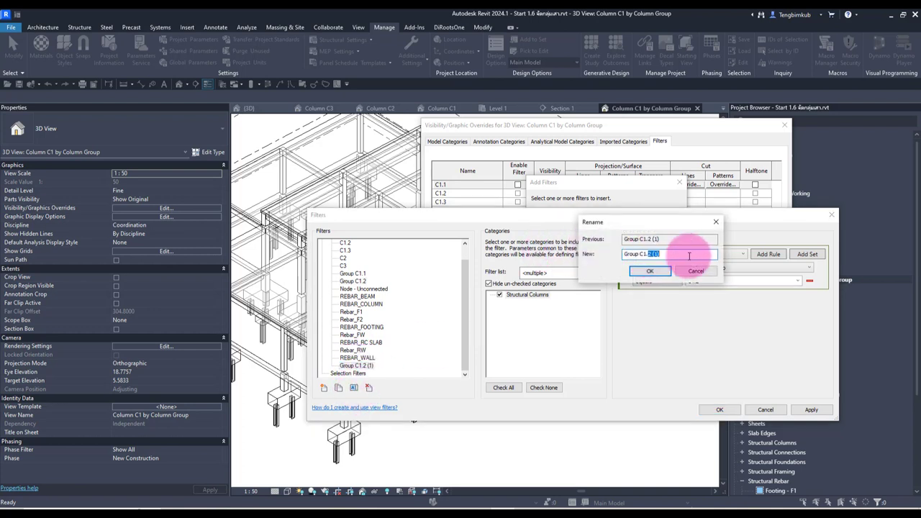
text(3)
click(650, 271)
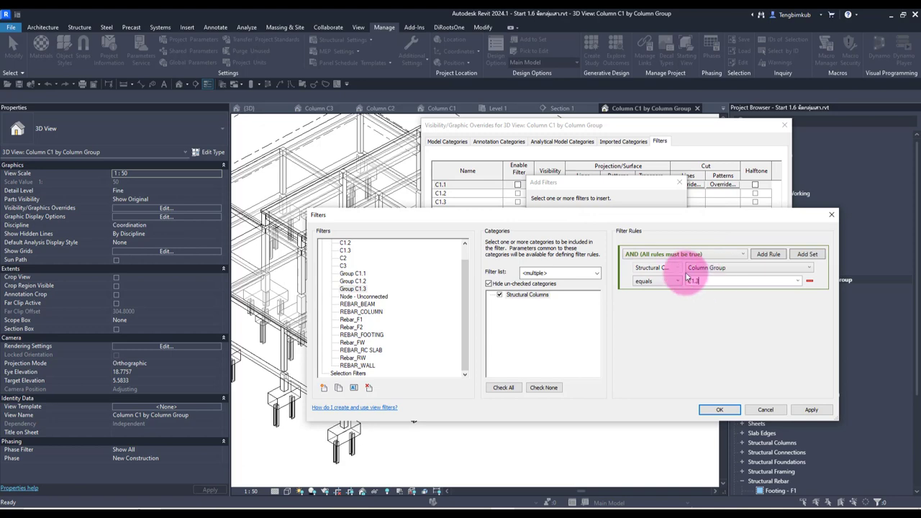
click(719, 409)
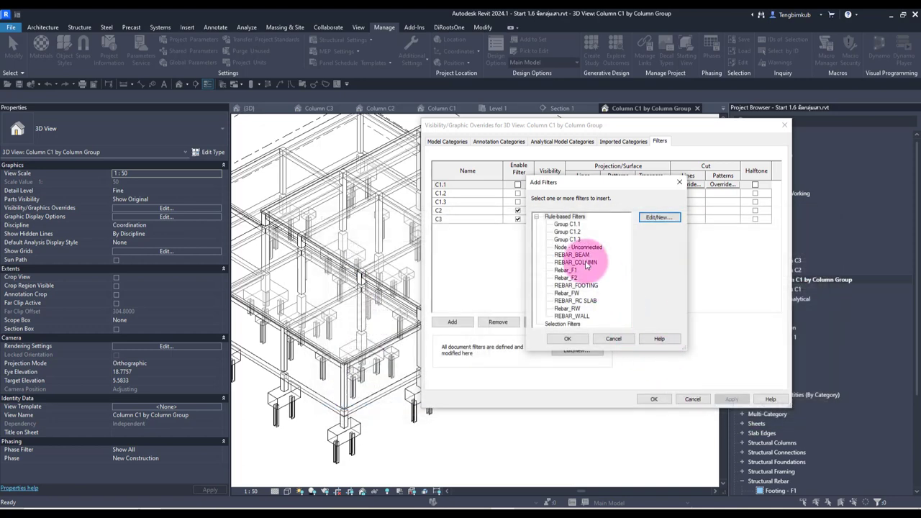
Step: Add the Group C1.1, C1.2 and C1.3 filters to the view's filter list
click(567, 224)
shift+click(567, 239)
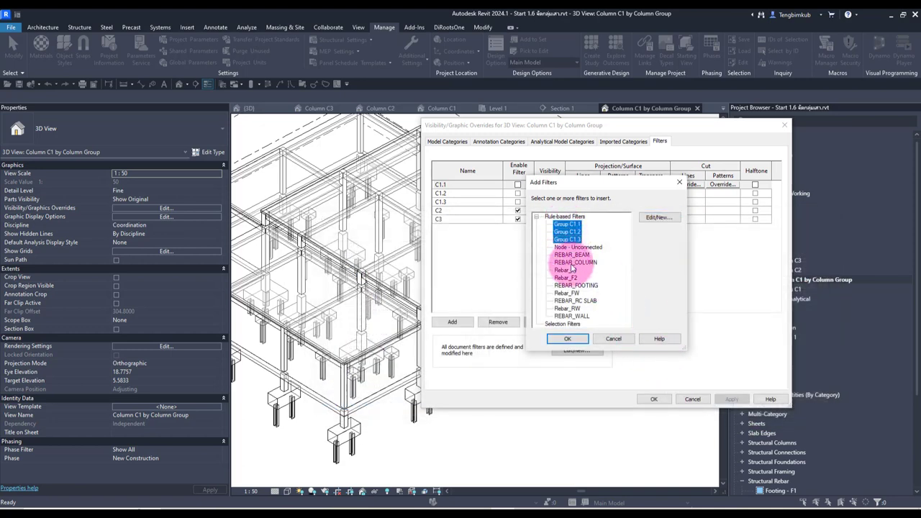
click(568, 338)
Step: Move the three Group filters to the top of the list and select Group C1.1
click(464, 194)
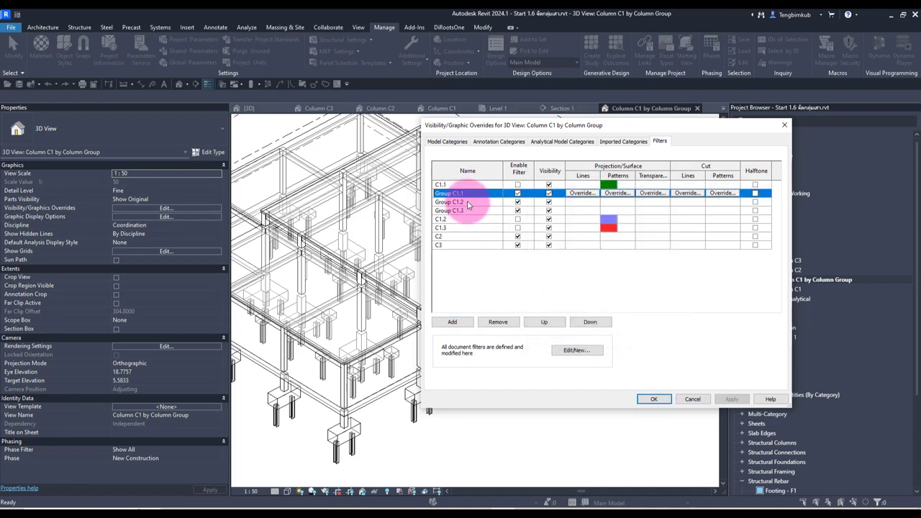
shift+click(467, 211)
click(544, 322)
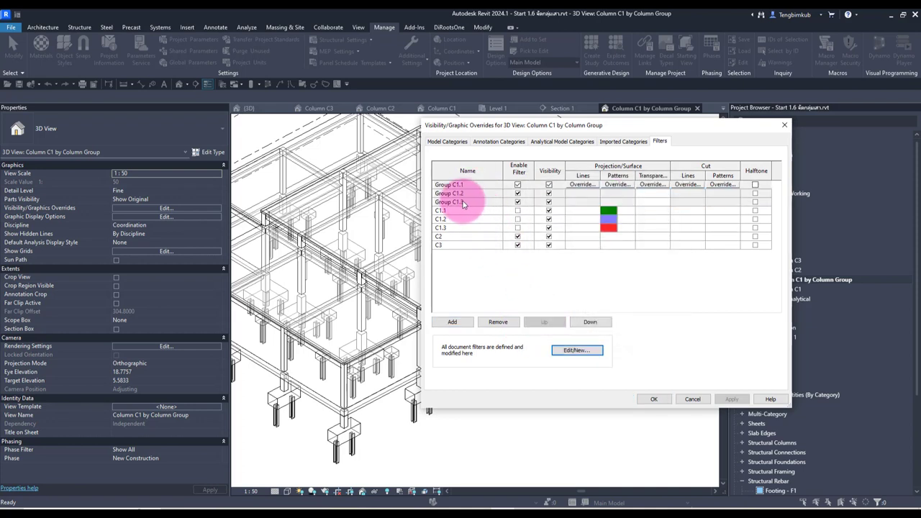
click(463, 202)
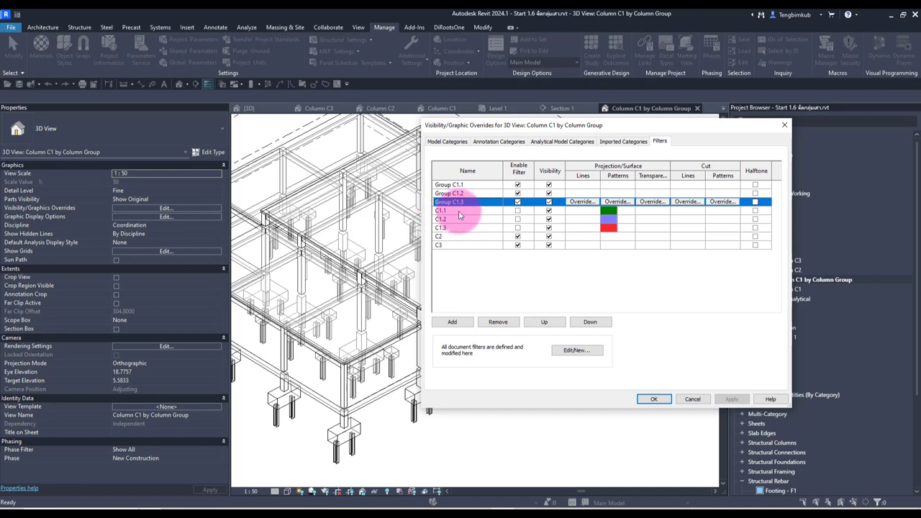
click(444, 212)
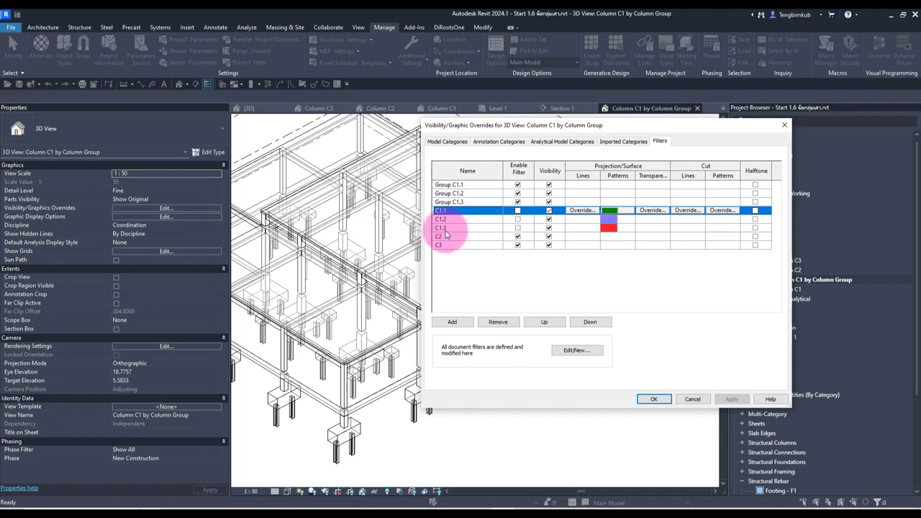
click(472, 186)
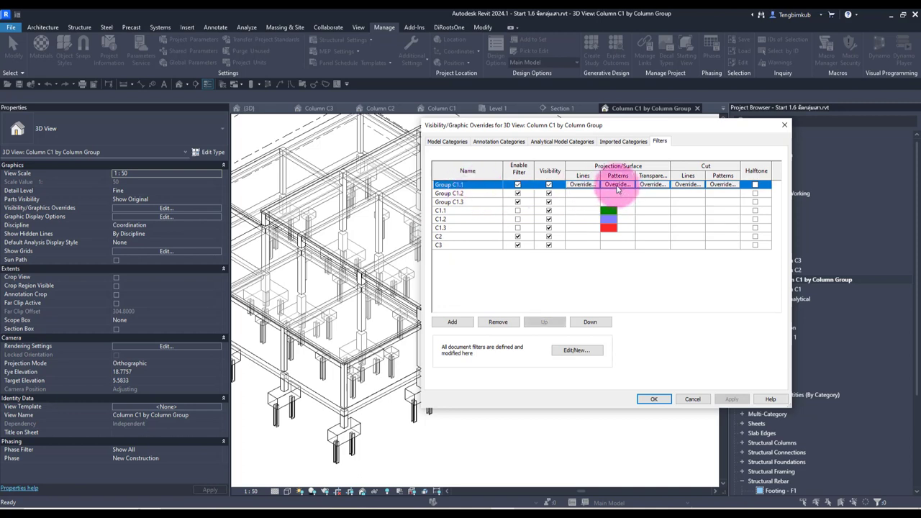
Step: Give Group C1.1 a solid green surface foreground fill
click(617, 184)
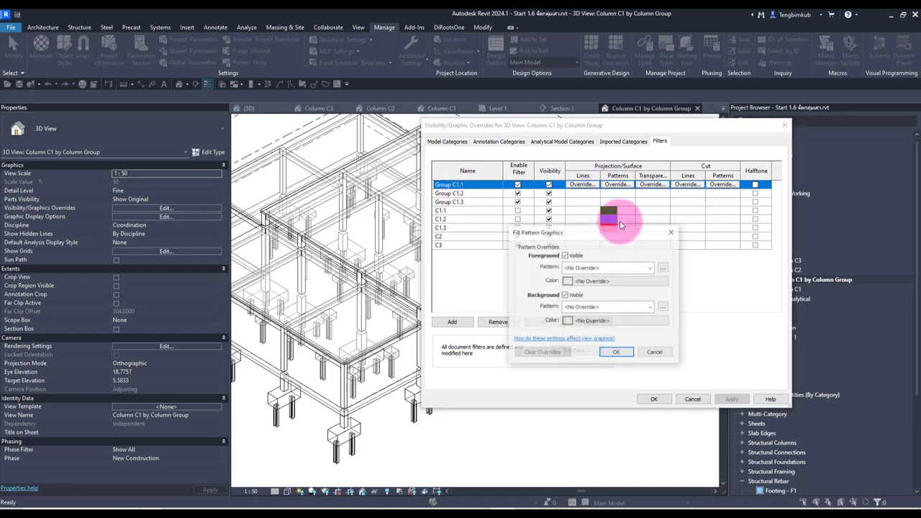
click(626, 267)
click(582, 281)
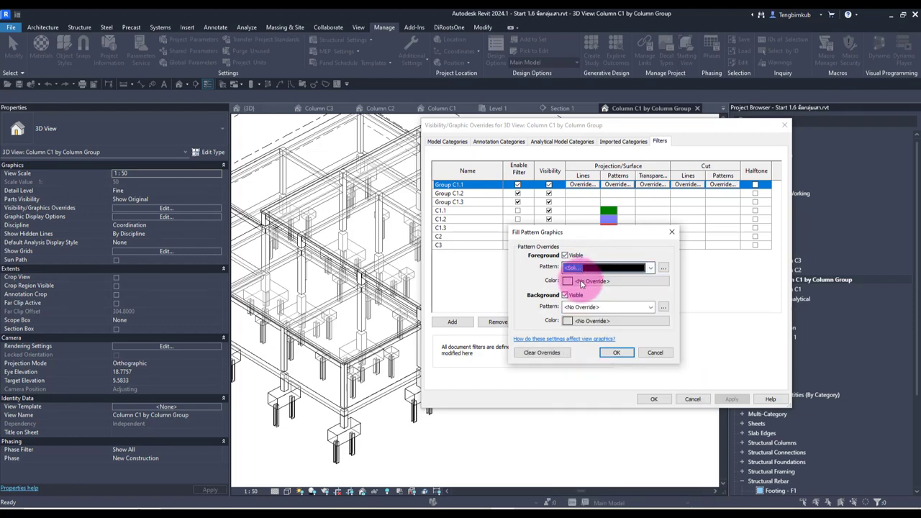
click(519, 261)
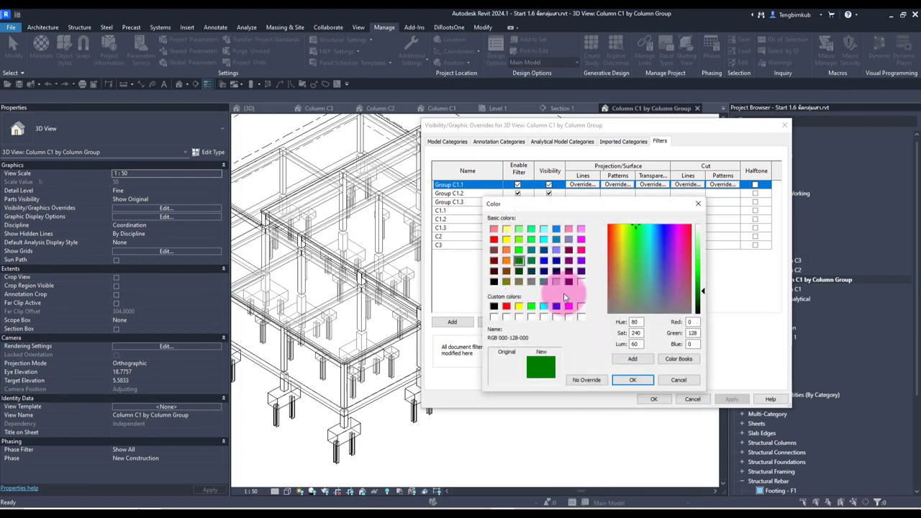
click(633, 380)
click(621, 350)
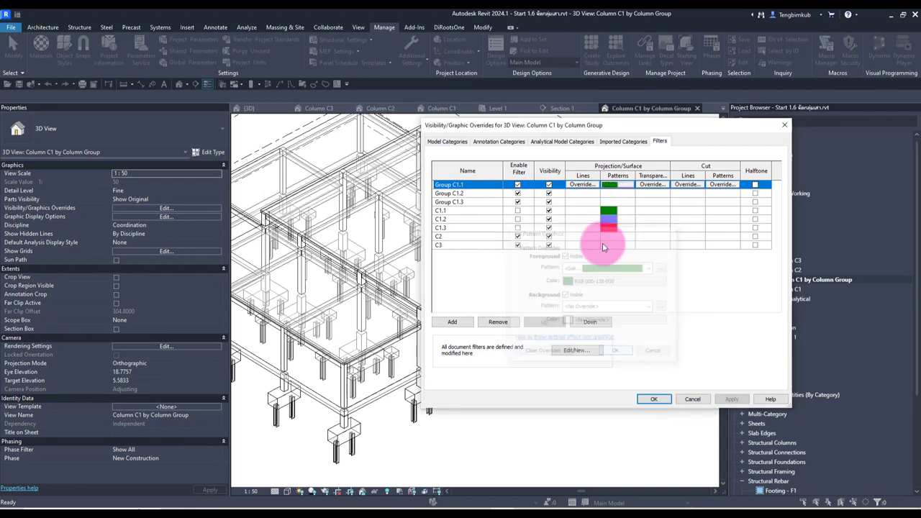
Step: Give Group C1.2 a solid lavender-blue (128-128-255) surface foreground fill
click(608, 193)
click(616, 193)
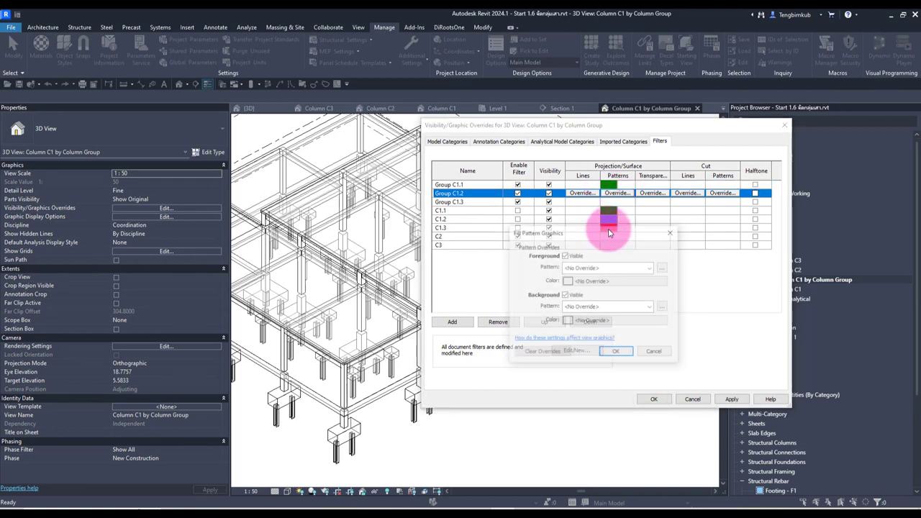
click(617, 268)
click(603, 287)
click(597, 280)
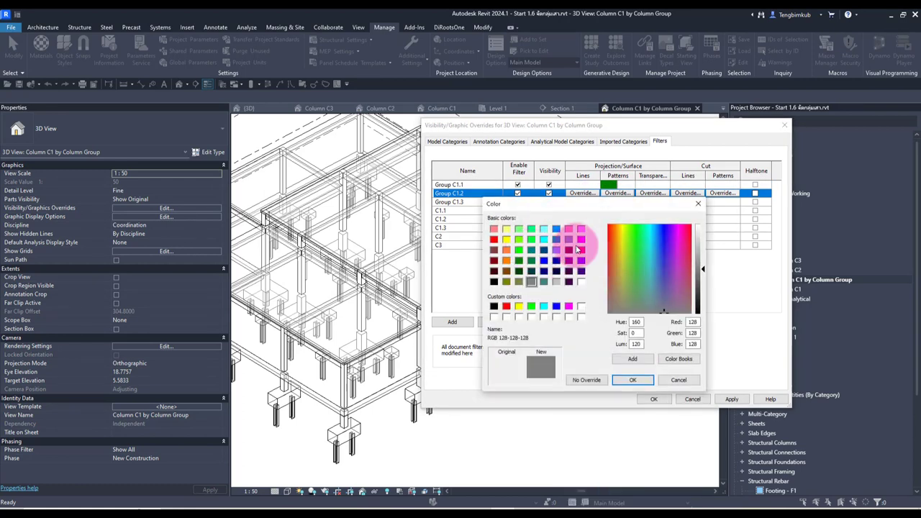
click(557, 250)
click(629, 378)
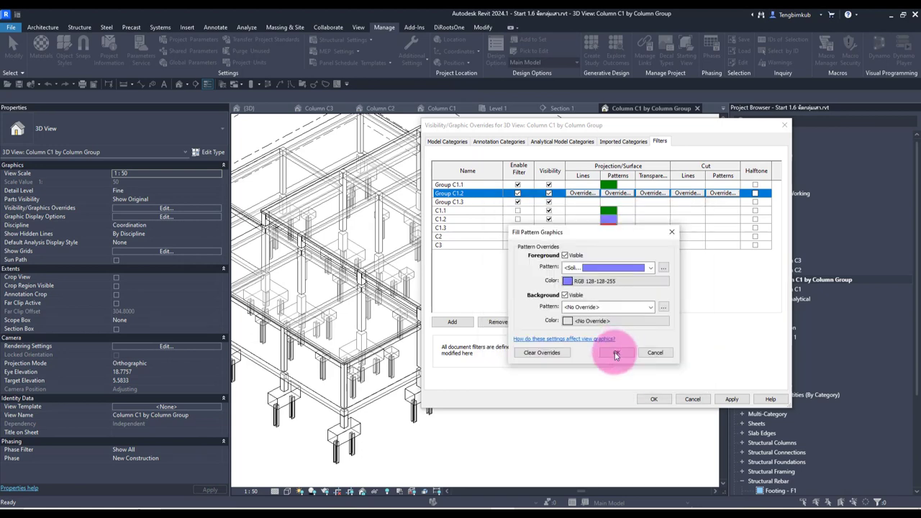
click(621, 350)
Step: Give Group C1.3 a solid yellow surface fill and apply the overrides to the view
click(608, 202)
click(616, 202)
click(617, 268)
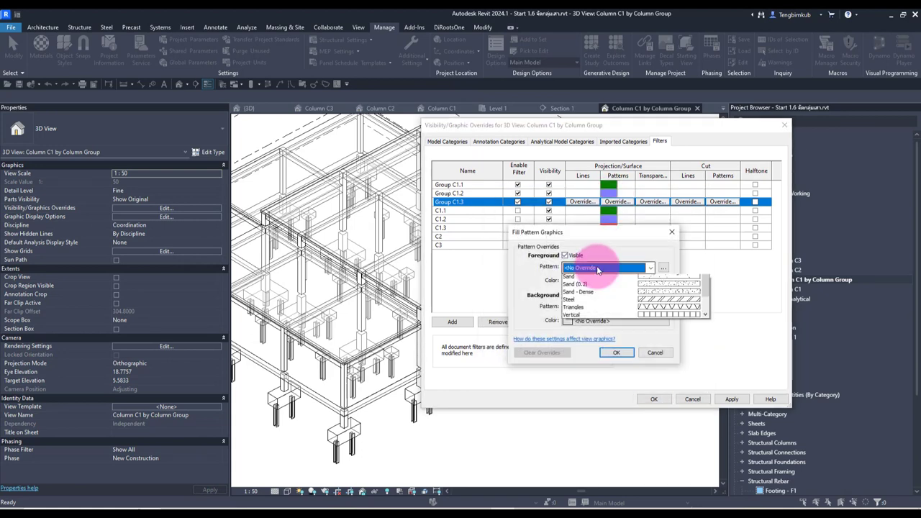
click(603, 286)
click(597, 280)
click(506, 239)
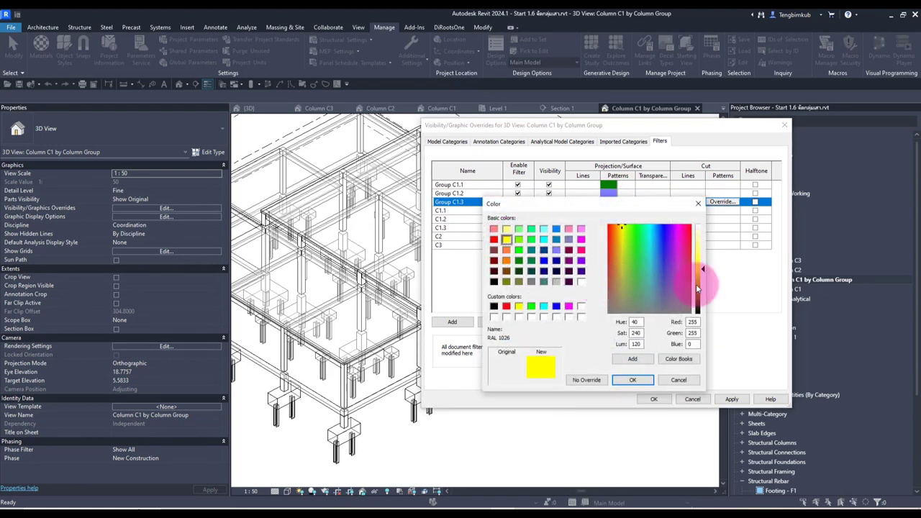
click(632, 381)
click(615, 351)
click(653, 400)
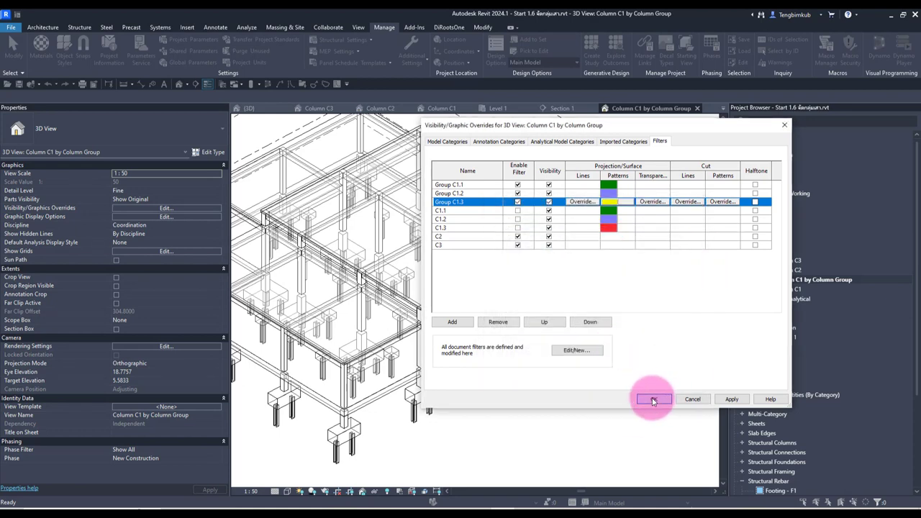
Step: Set the Column Group of two ground-floor columns to C1.2
scroll(446, 367, up, 2)
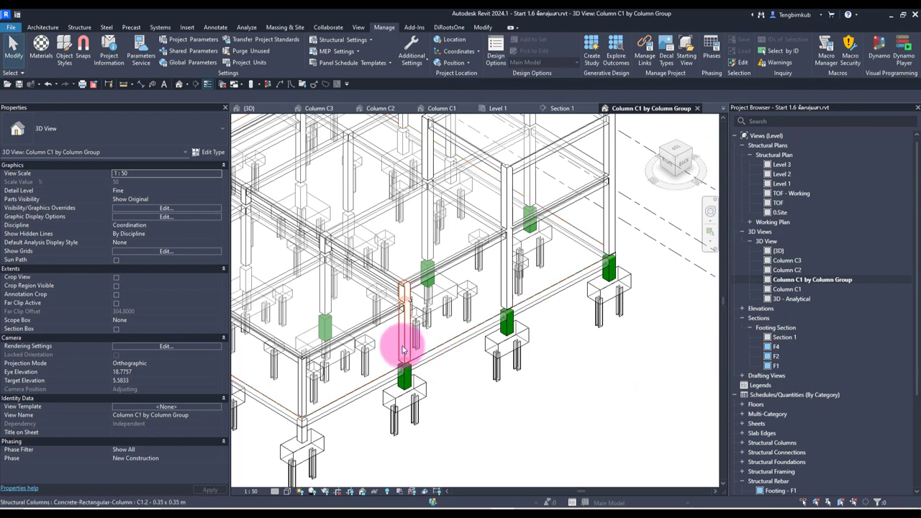
click(403, 351)
ctrl+click(312, 303)
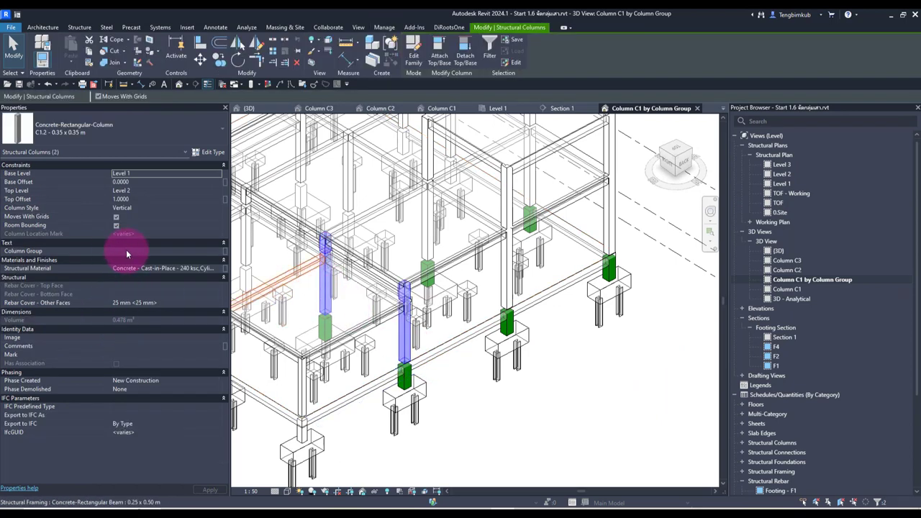
text(C1.2)
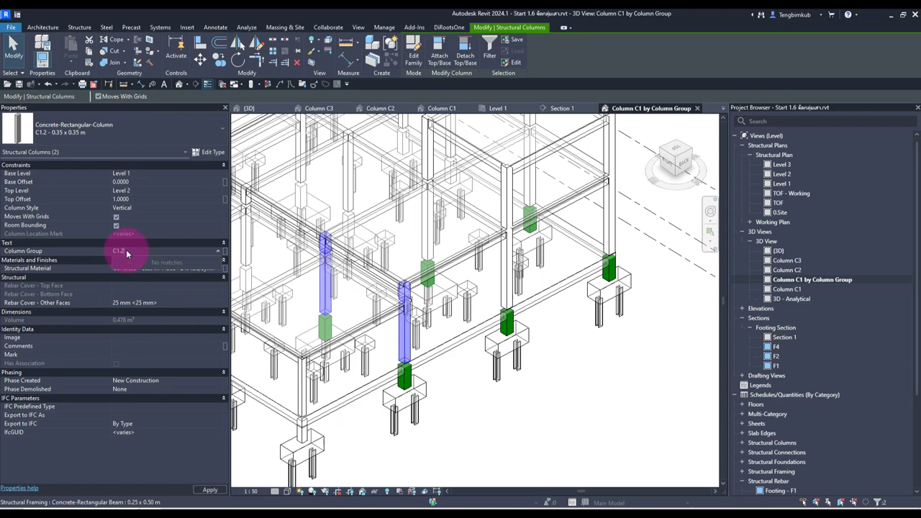
key(Return)
click(576, 385)
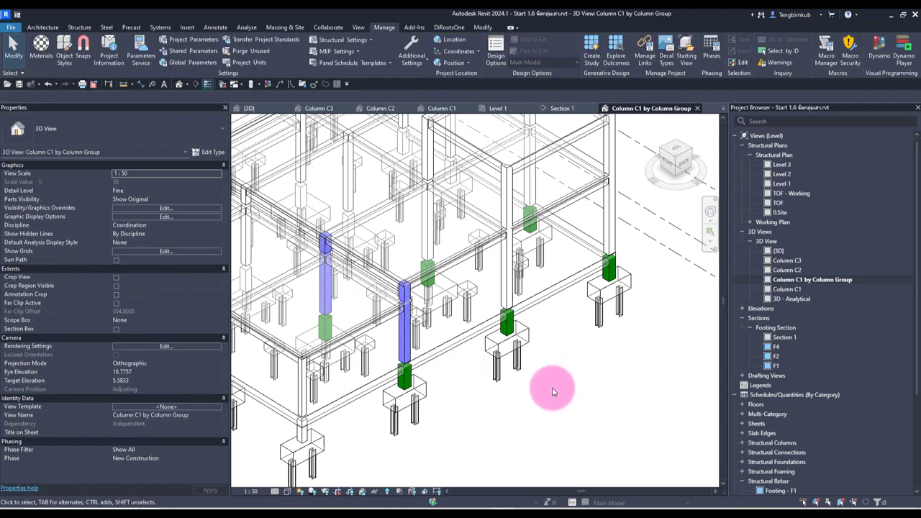
Step: Select eight columns on the right-hand frame and set their Column Group to C1.3
scroll(553, 391, down, 1)
scroll(571, 373, up, 1)
click(499, 251)
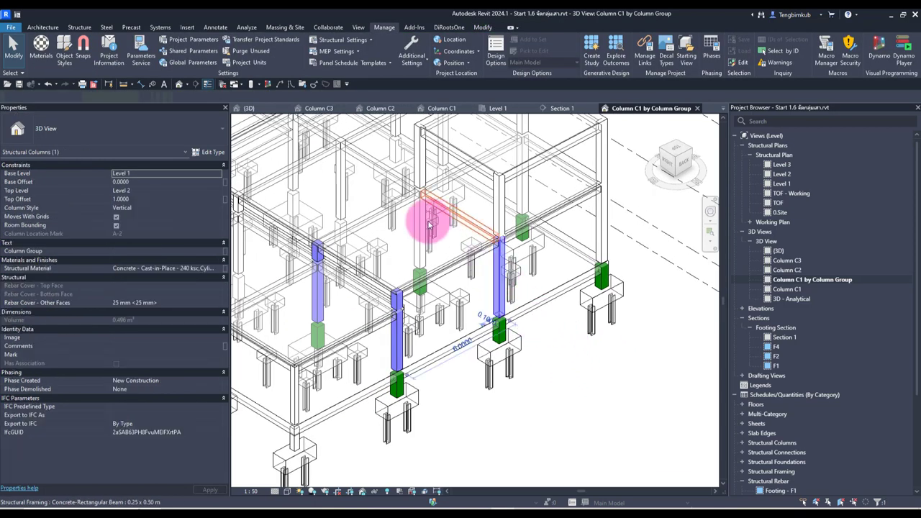
click(427, 222)
click(420, 235)
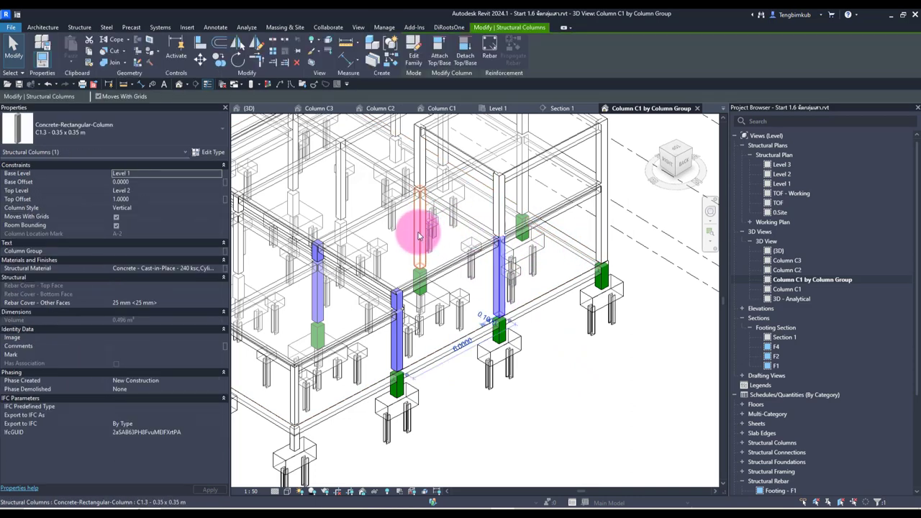
ctrl+click(416, 152)
ctrl+click(504, 196)
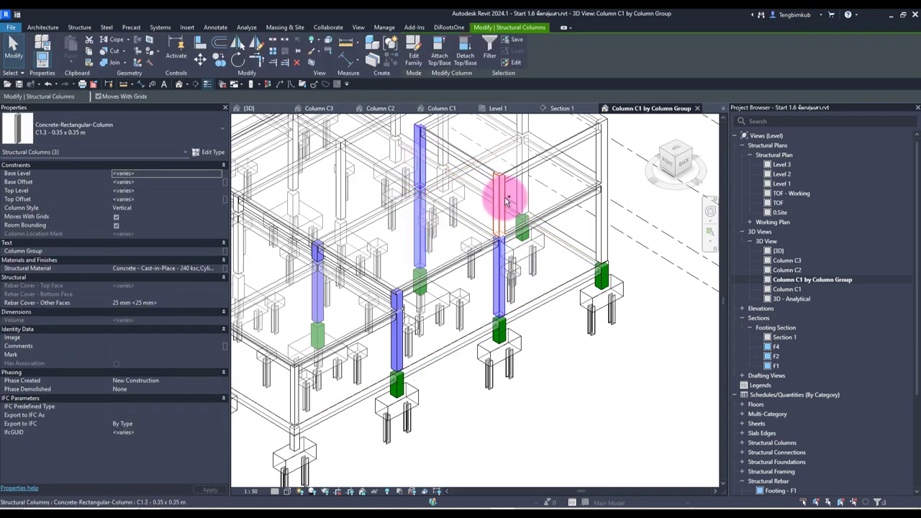
ctrl+click(602, 216)
ctrl+click(602, 159)
middle_drag(658, 144, 658, 232)
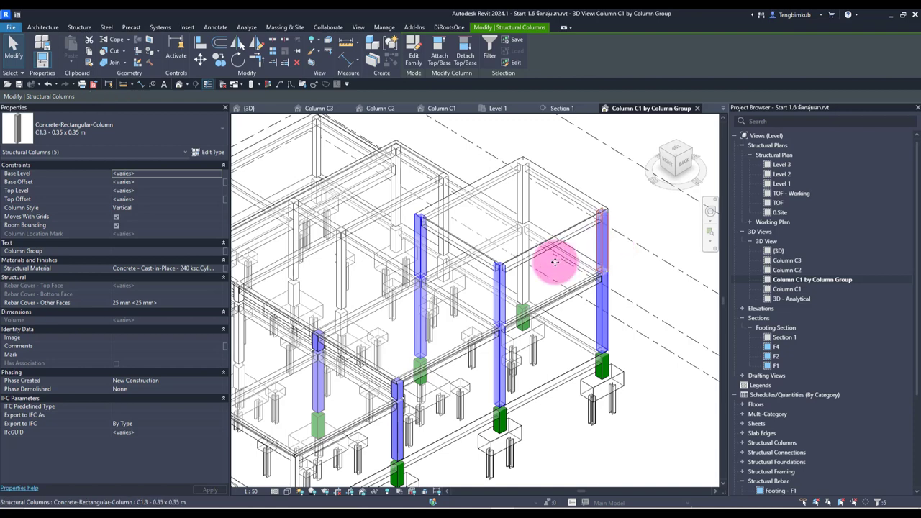
ctrl+click(523, 273)
ctrl+click(524, 195)
shift+middle_drag(596, 209, 603, 188)
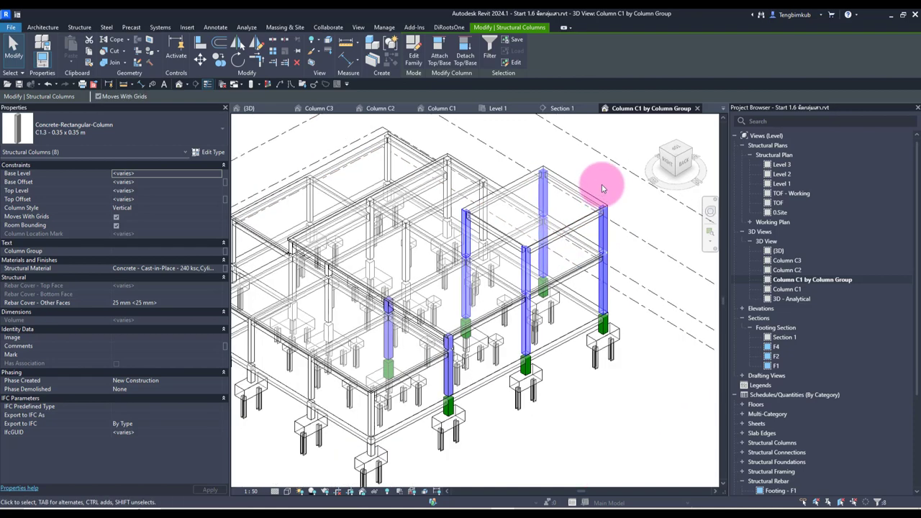
click(168, 179)
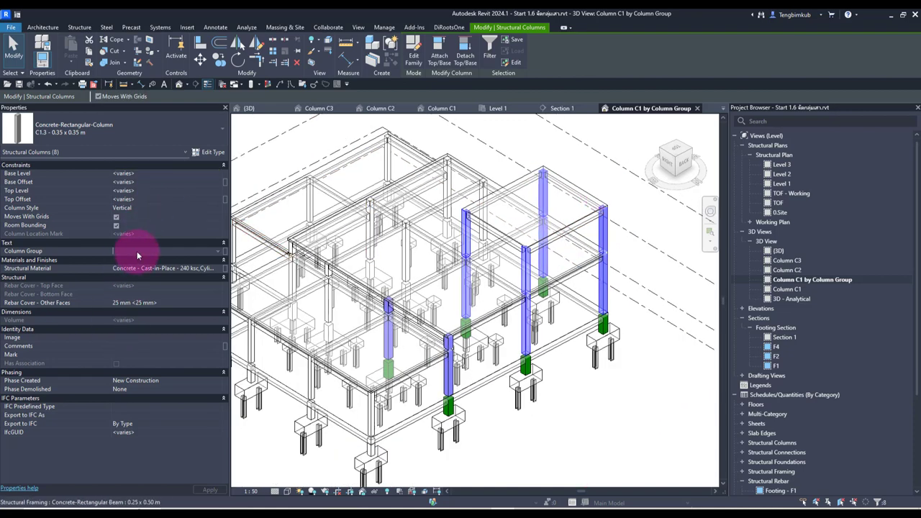
text(C1.3)
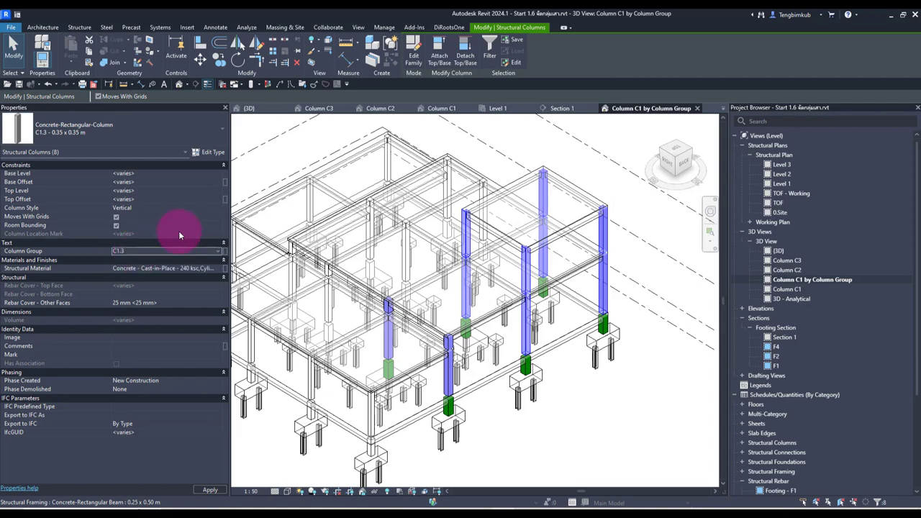
click(590, 164)
Step: Orbit and zoom in to inspect the colour-coded column groups
mouse_move(638, 257)
shift+middle_down()
mouse_move(641, 356)
mouse_move(594, 312)
mouse_move(640, 308)
mouse_move(662, 353)
mouse_move(628, 350)
shift+middle_up()
scroll(633, 419, up, 1)
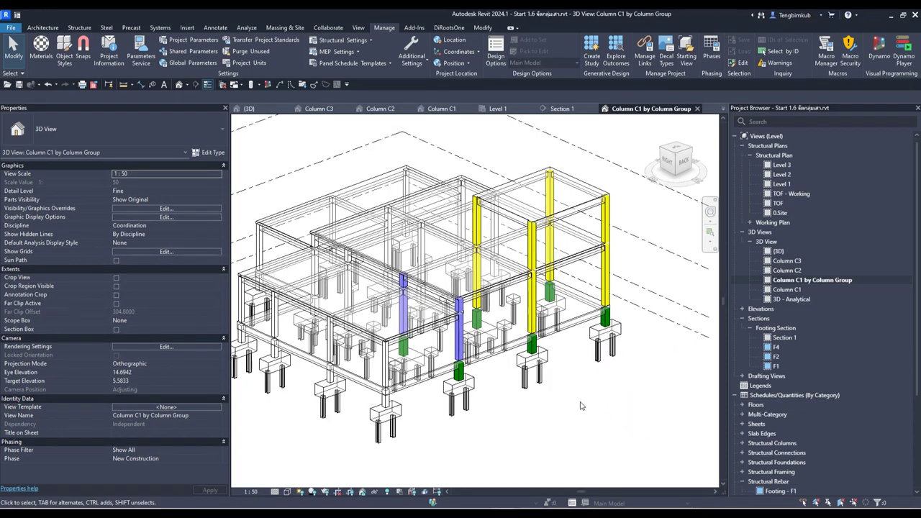
scroll(582, 411, up, 1)
scroll(583, 415, up, 1)
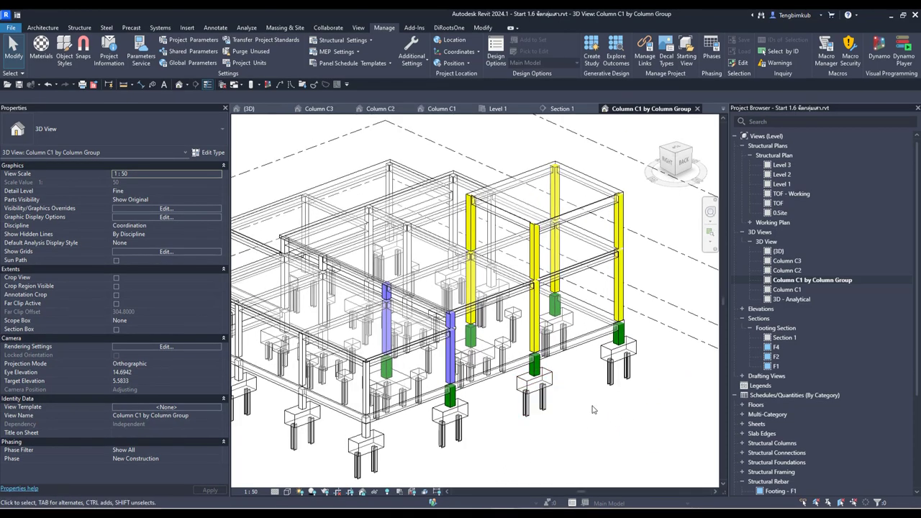
middle_drag(593, 410, 604, 407)
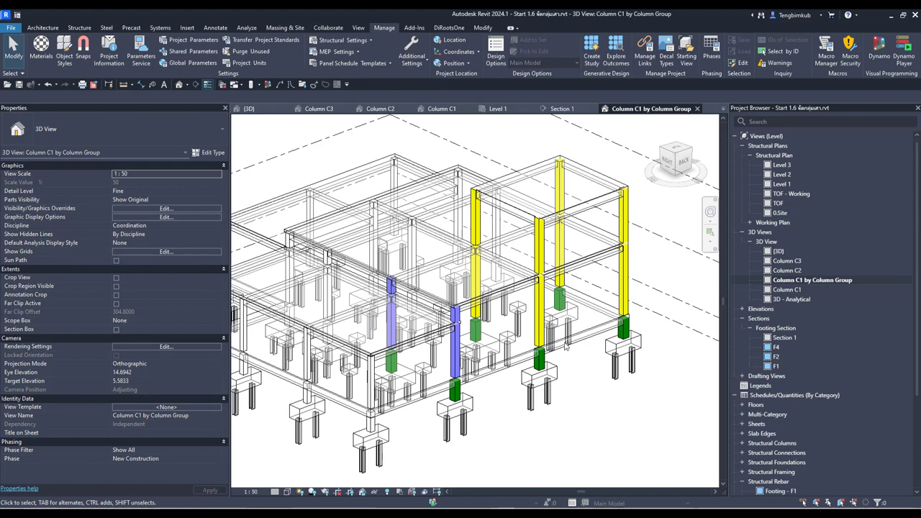
Step: Undo the last 12 commands to restore the original Column C1 view, then orbit it
click(57, 85)
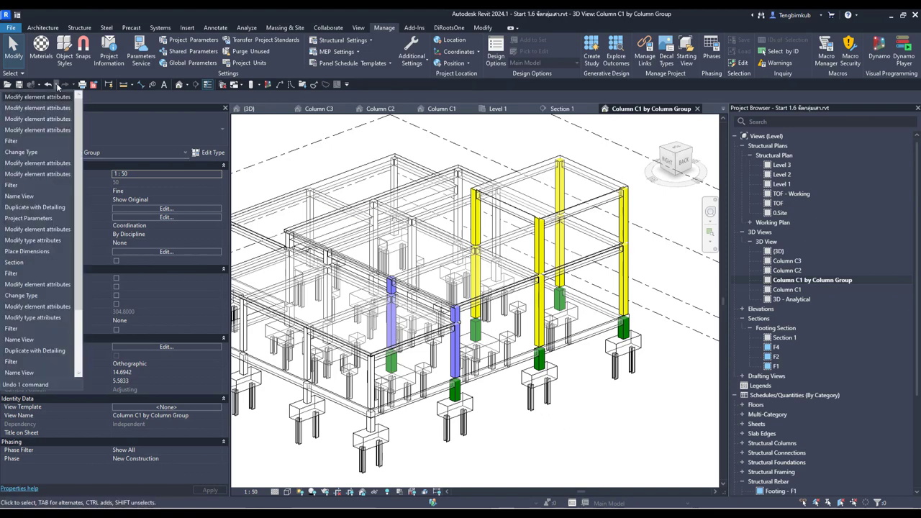
click(37, 219)
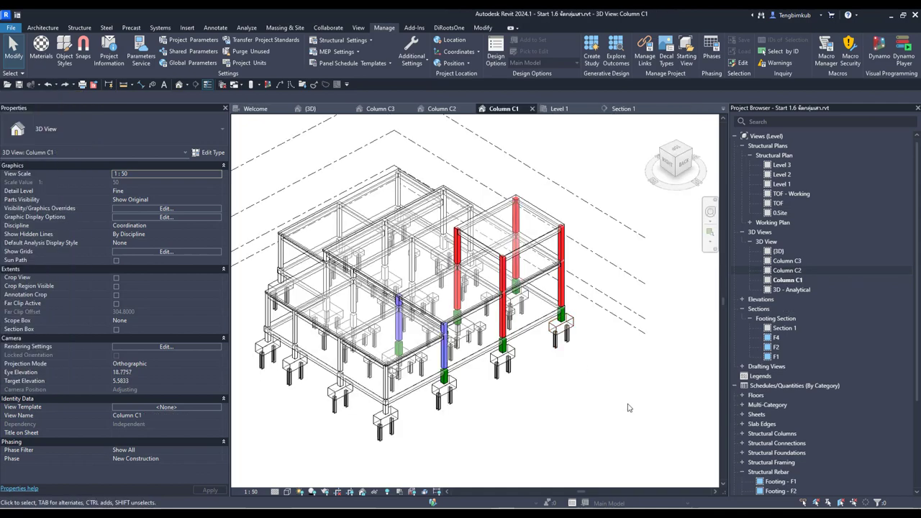
shift+middle_drag(594, 392, 573, 419)
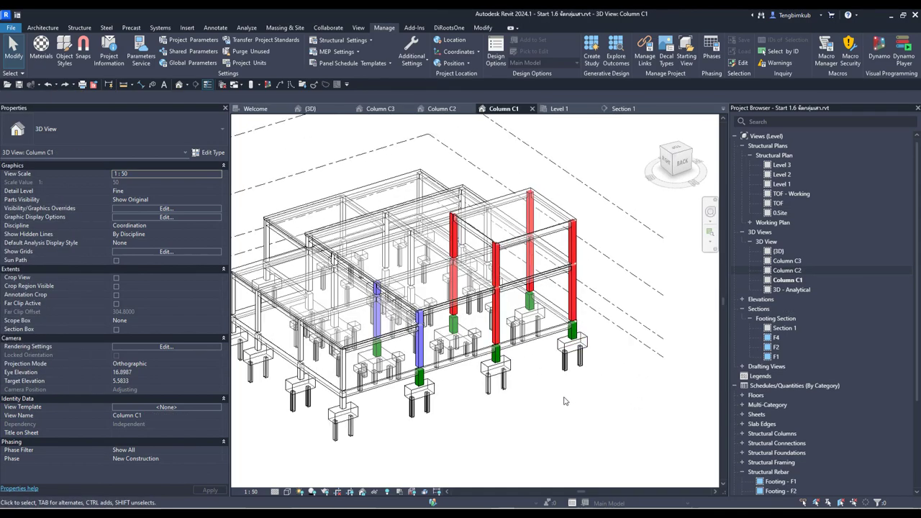
middle_drag(369, 159, 385, 164)
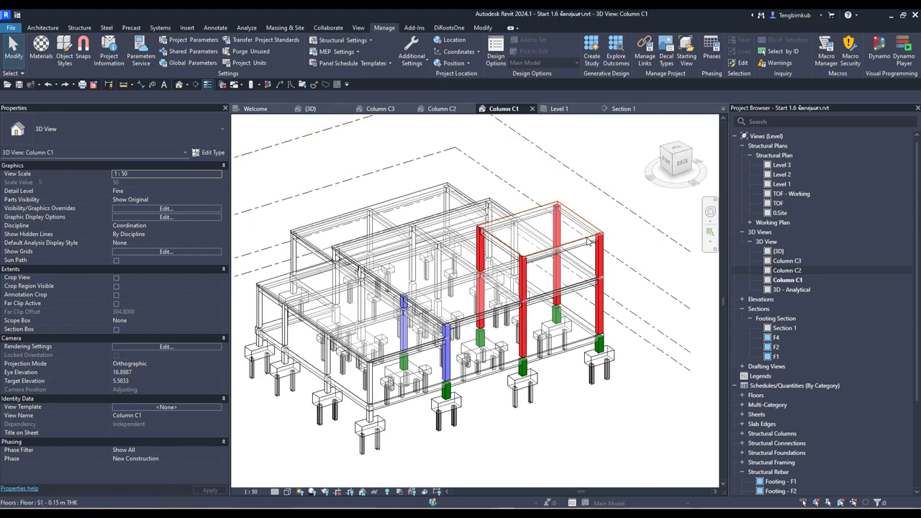
shift+middle_drag(594, 397, 621, 423)
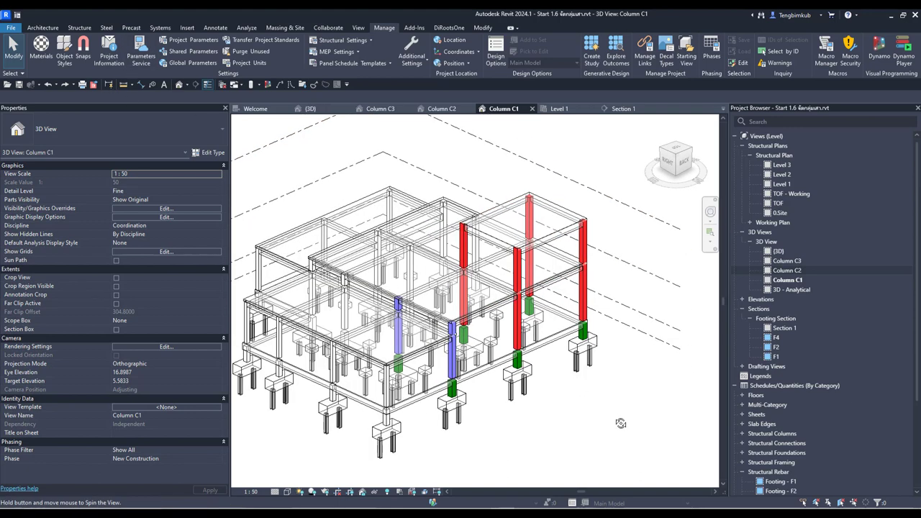